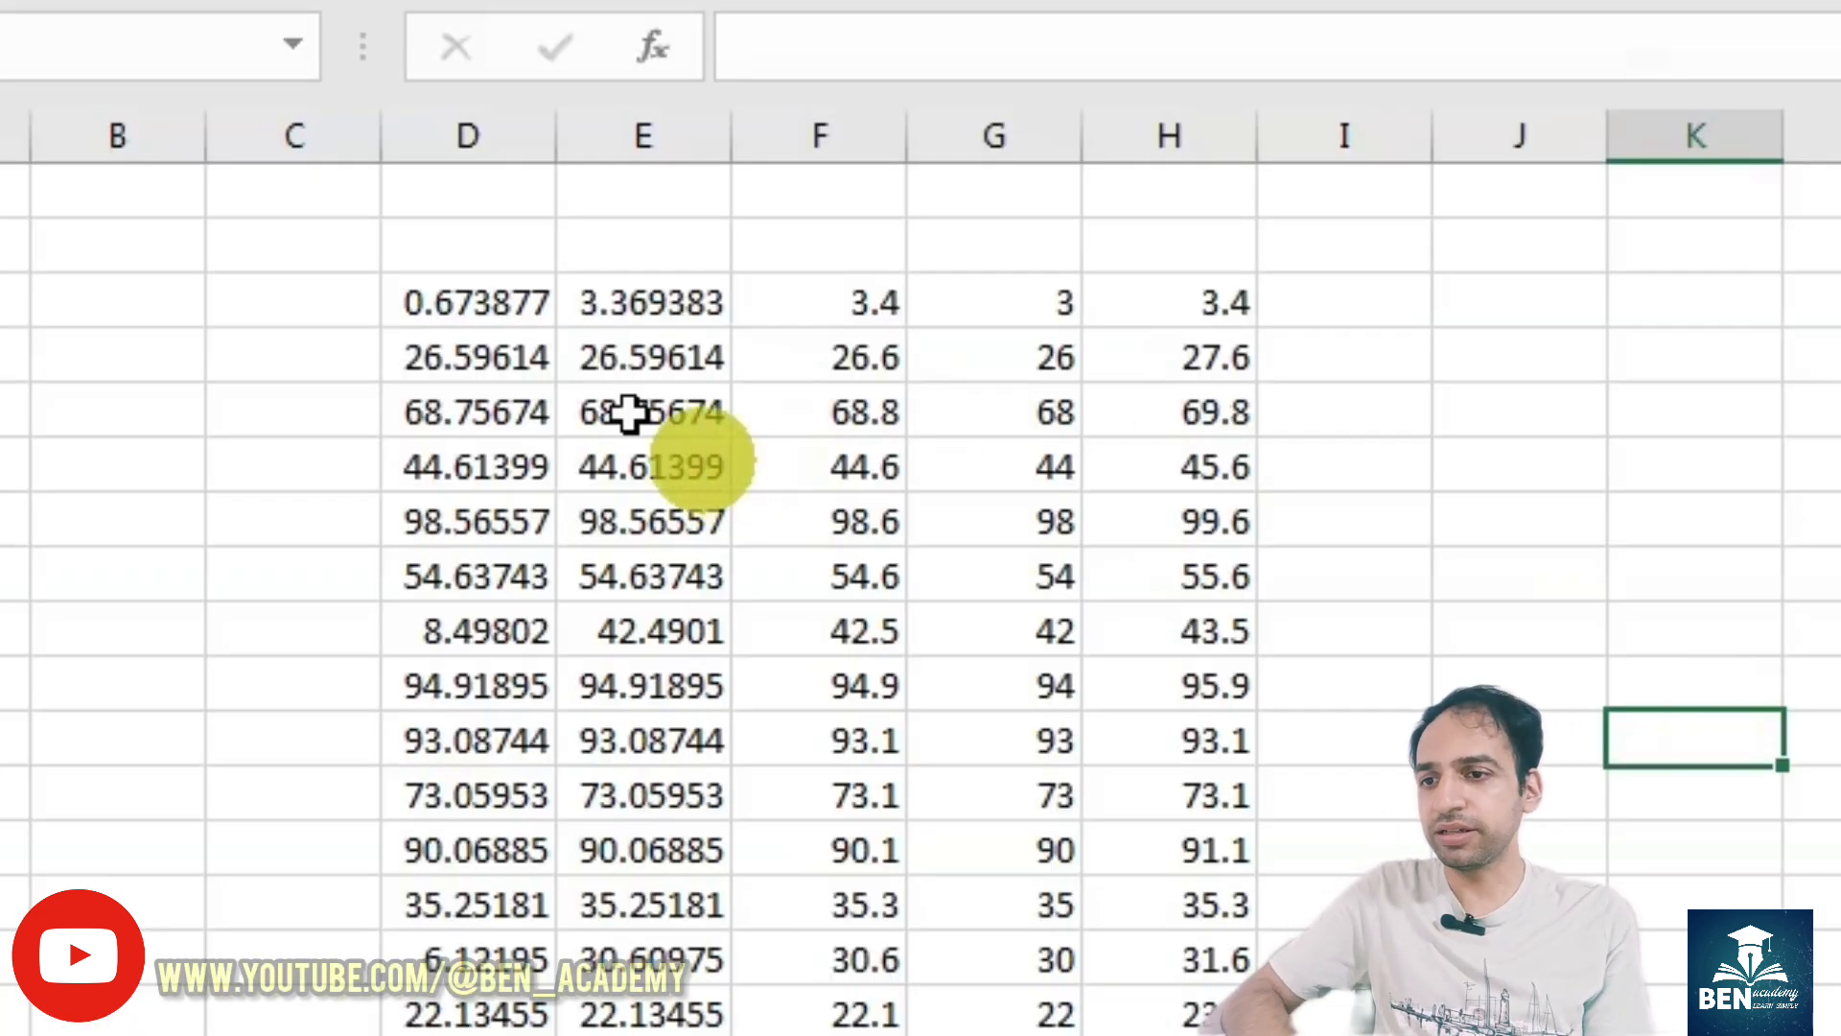
# - Examine the value in D3 and the formulas in E3, F3 and G3
pyautogui.click(505, 290)
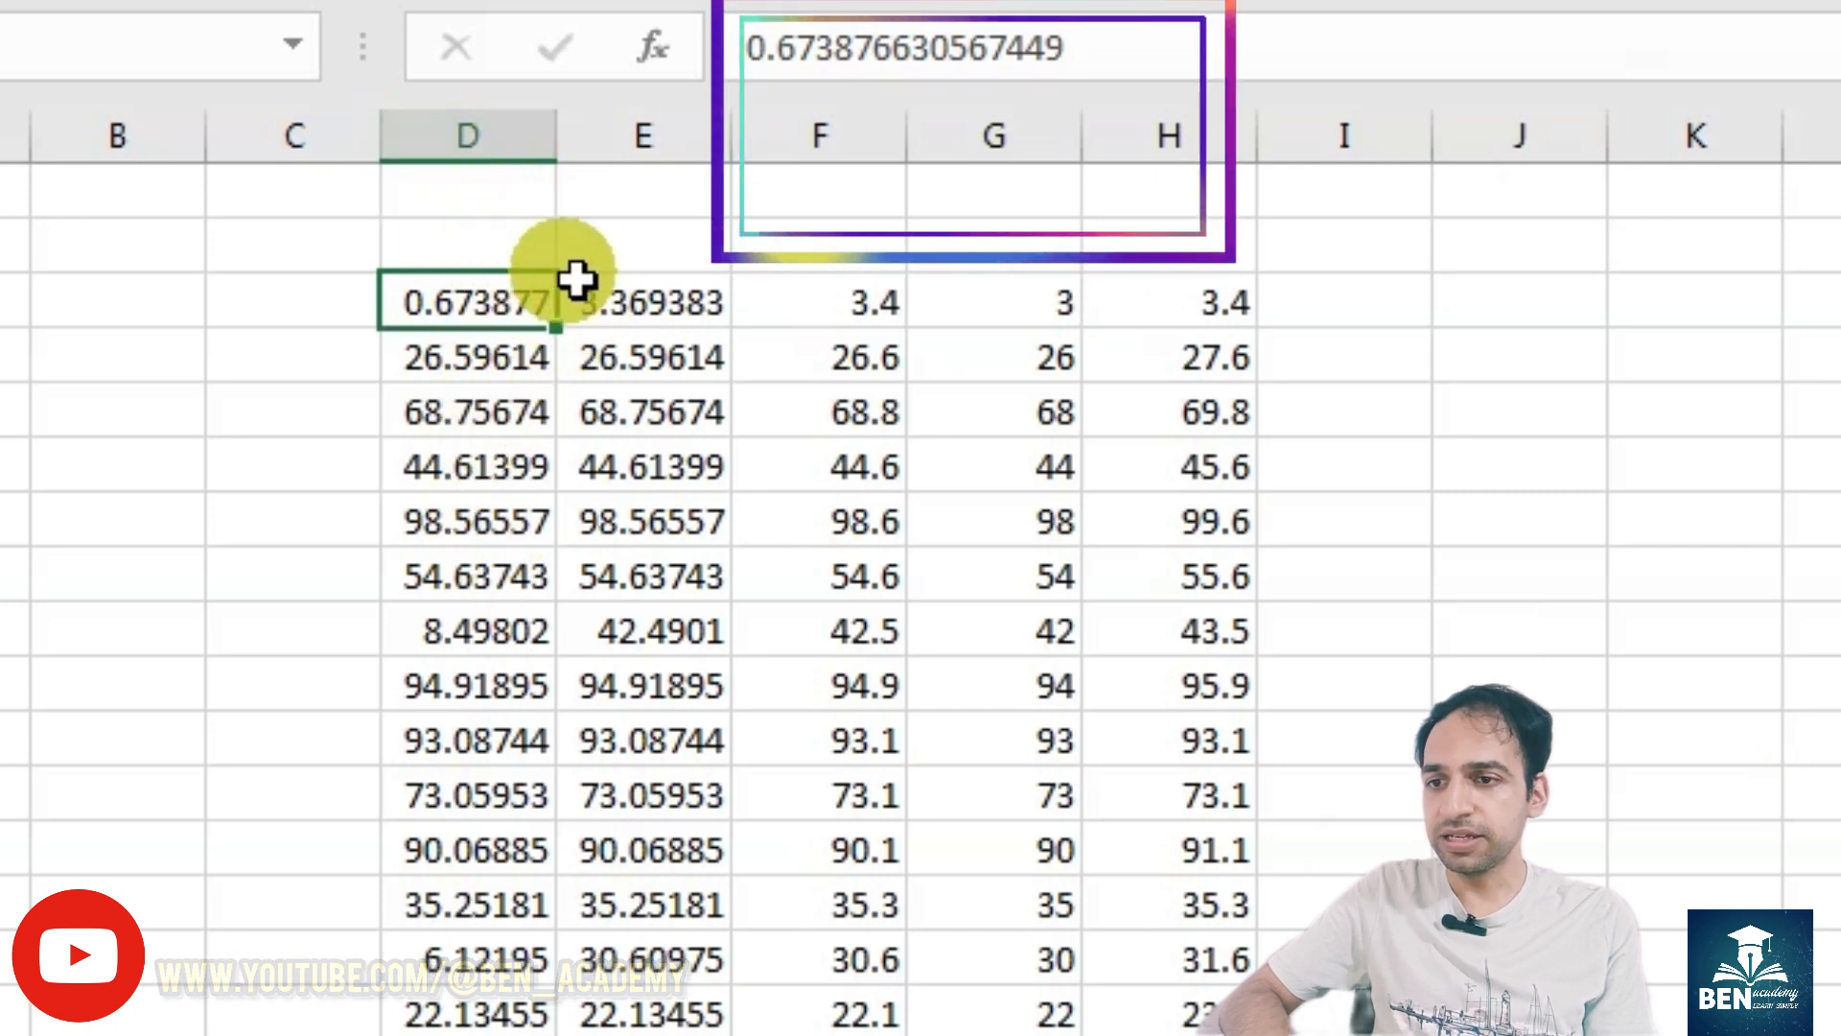
pyautogui.click(589, 304)
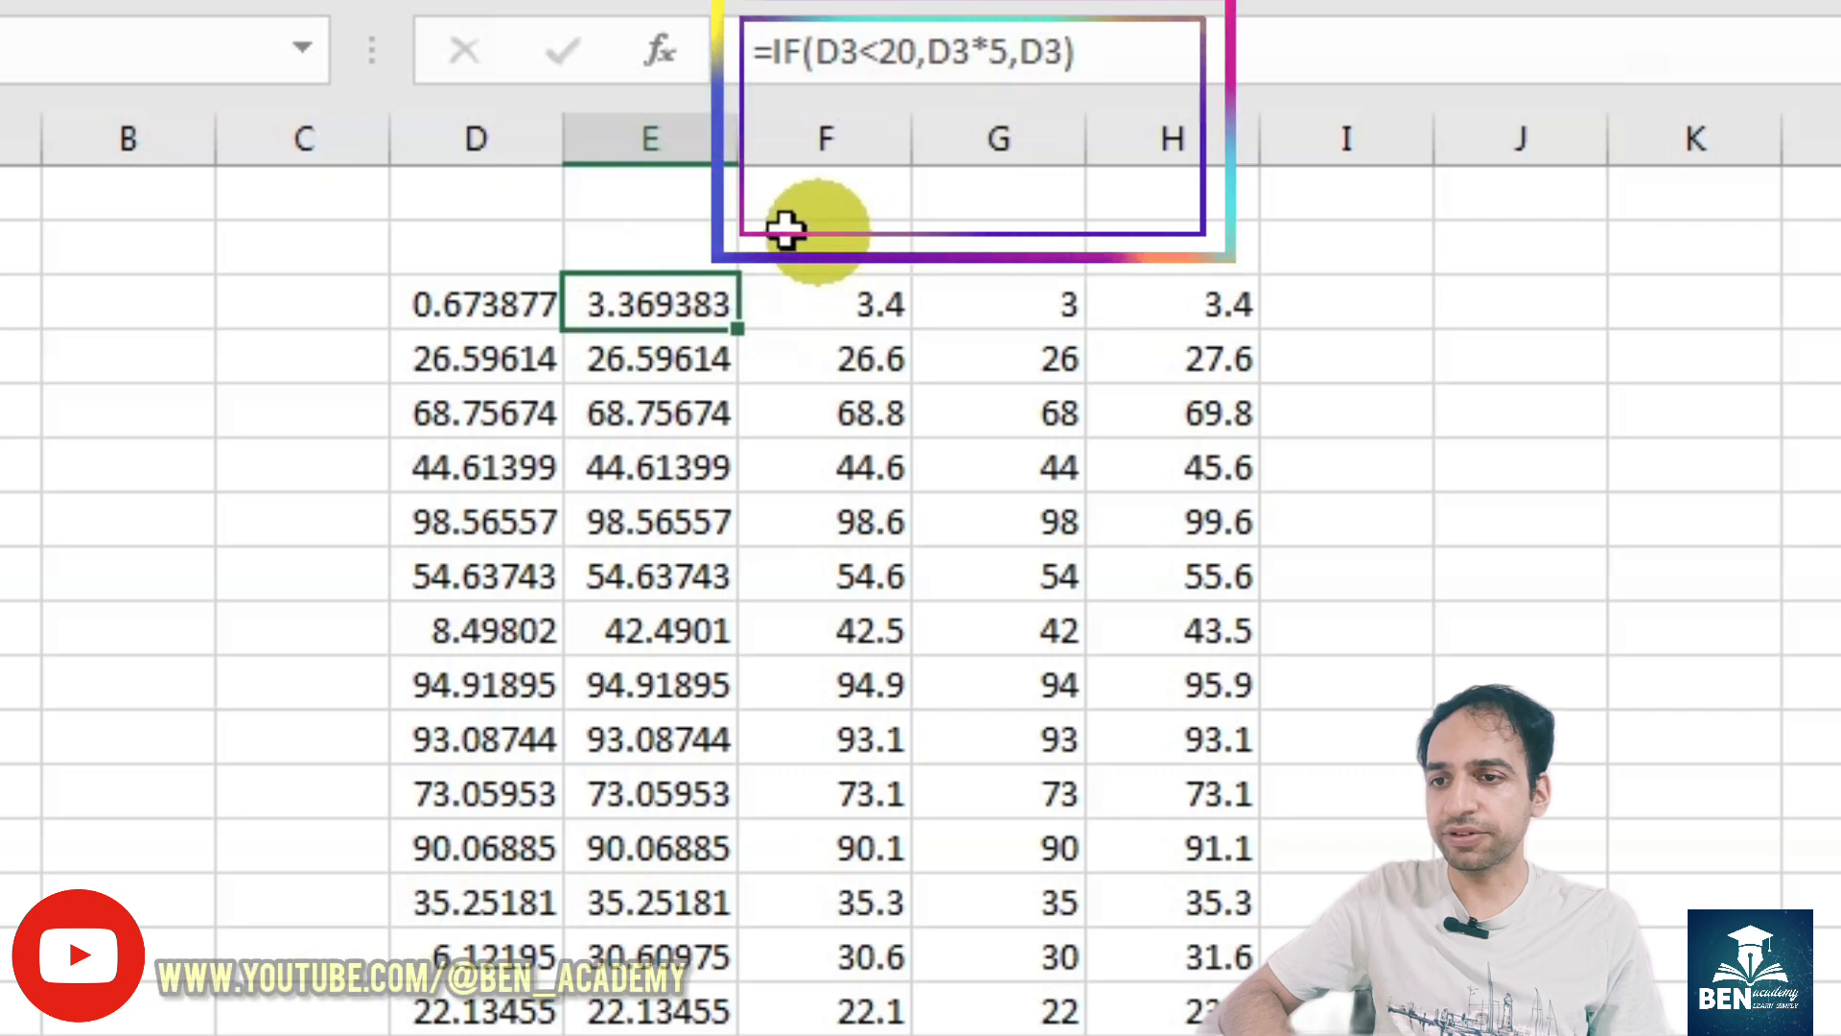
pyautogui.click(831, 310)
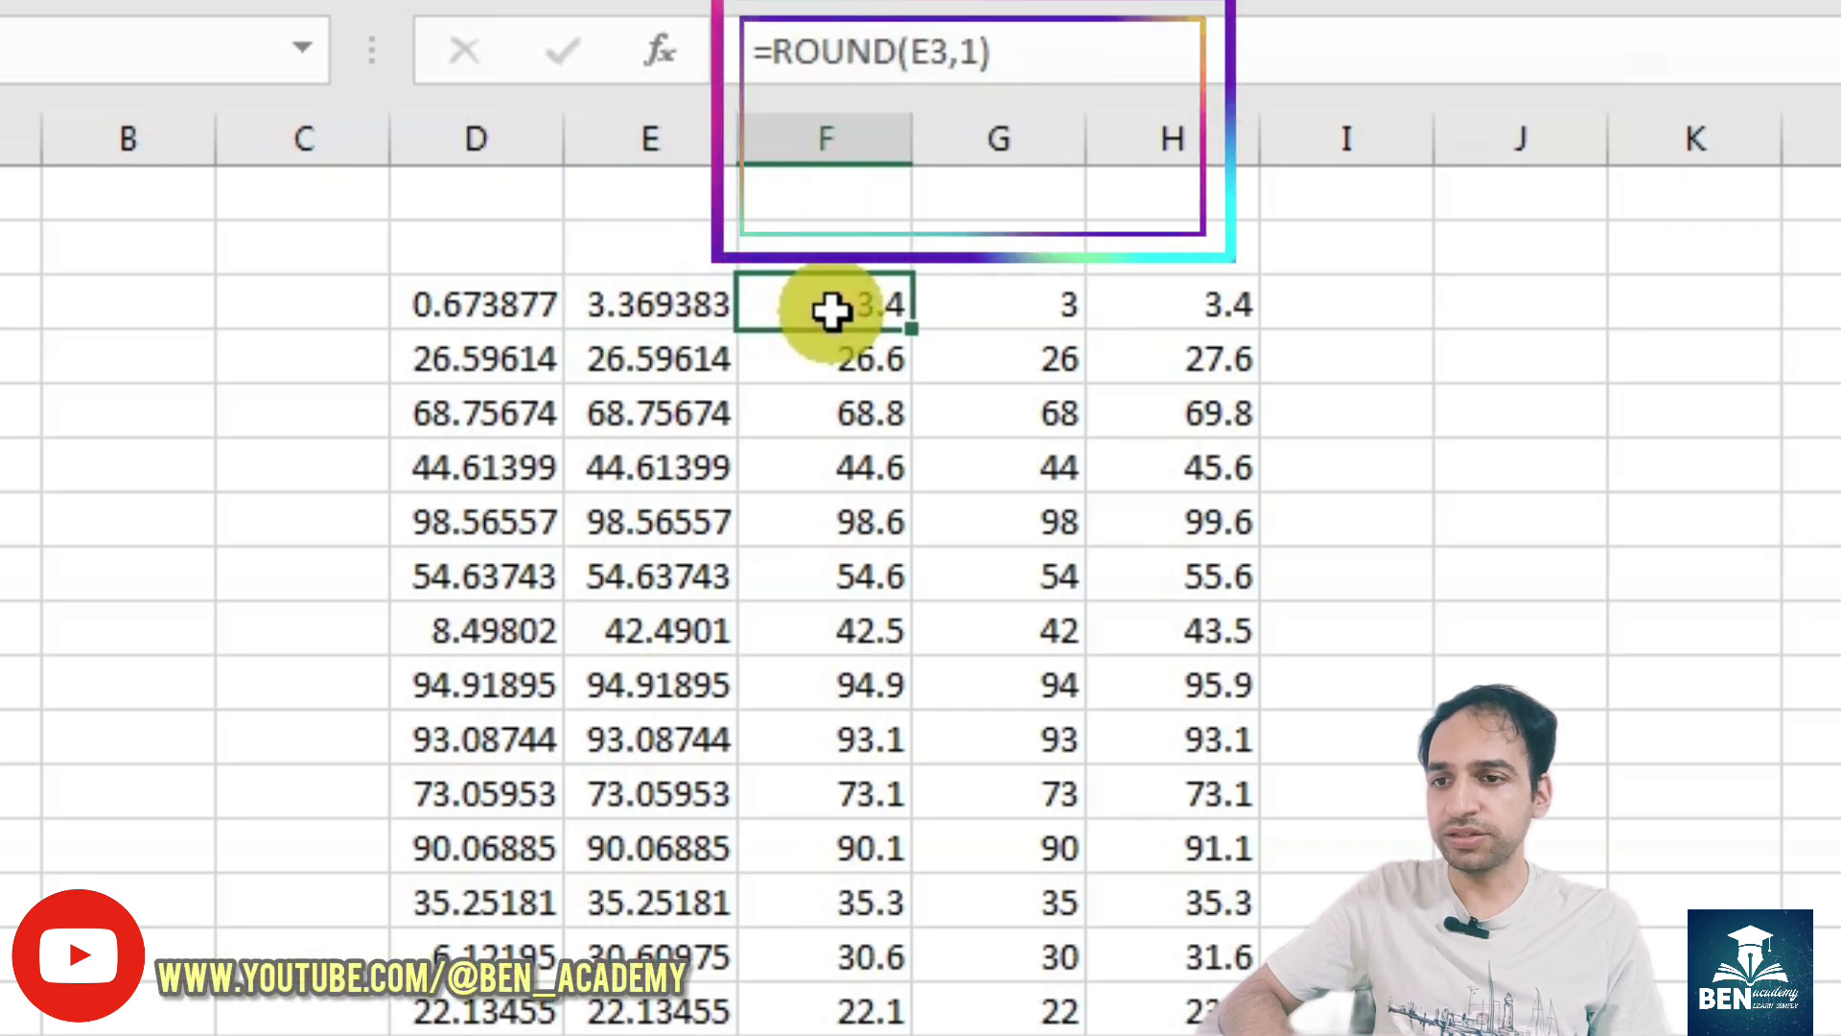
pyautogui.click(979, 304)
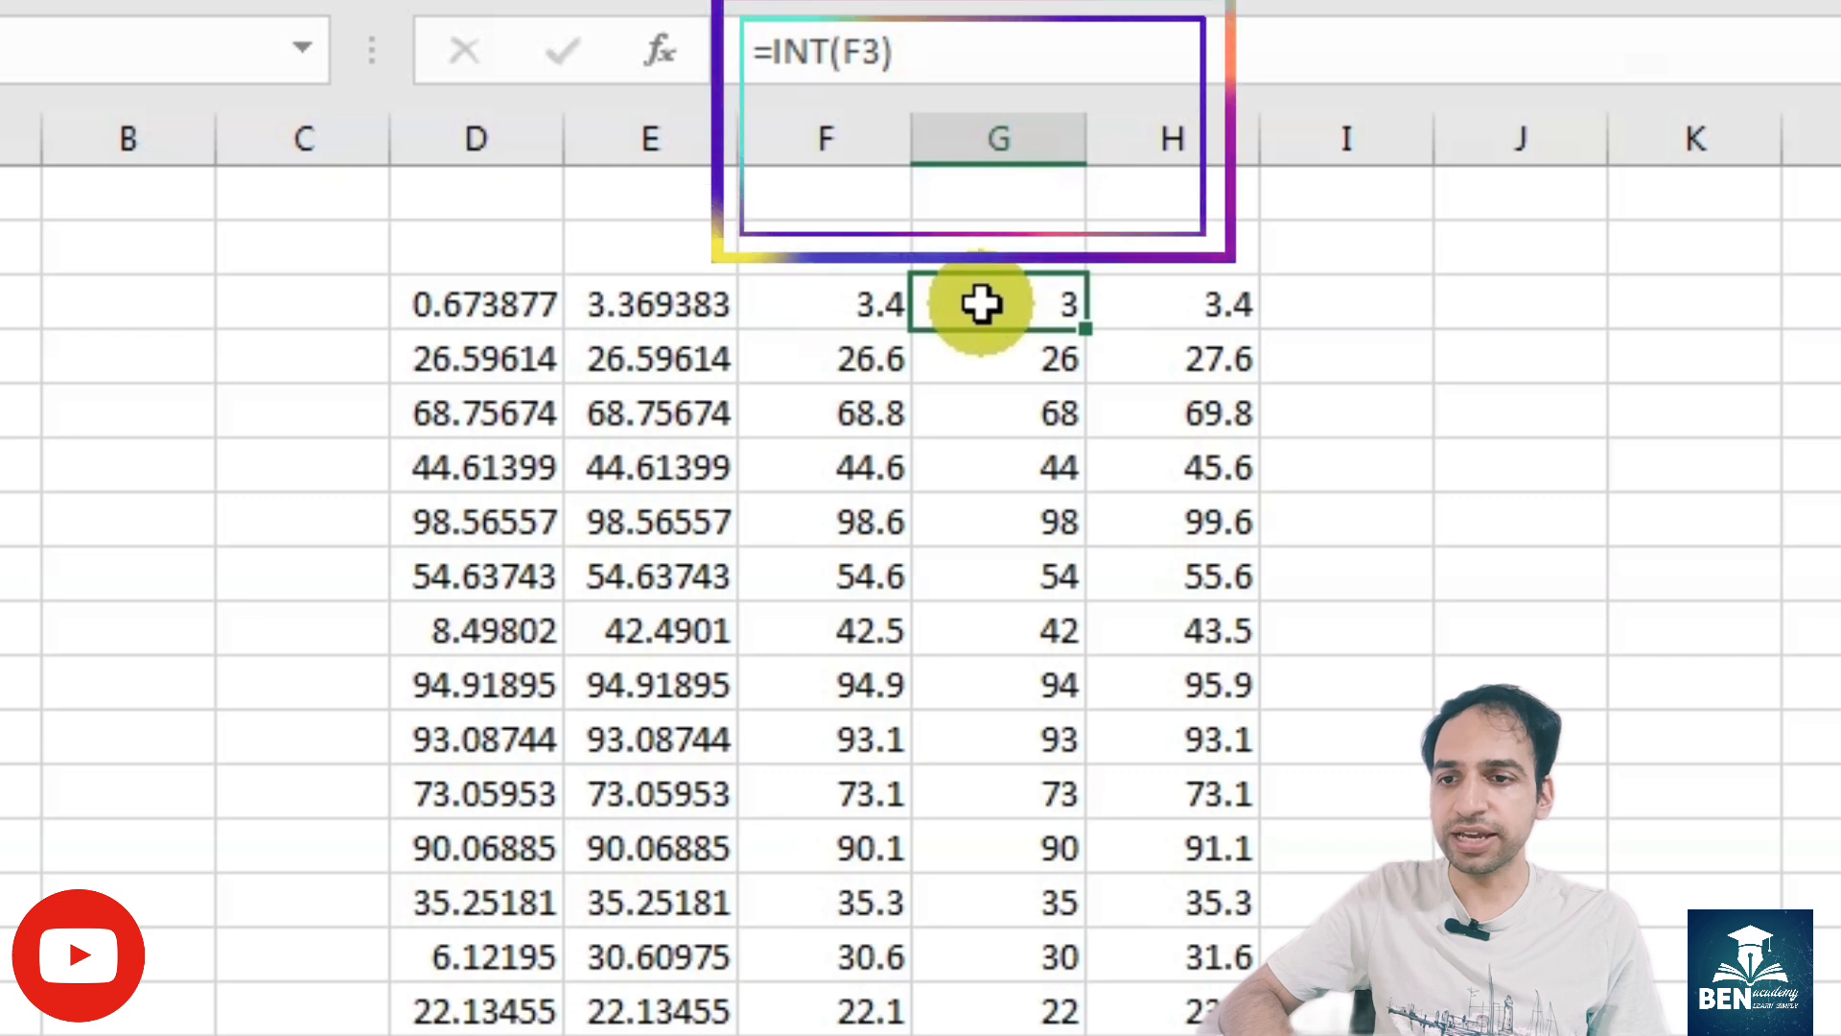
# - Copy the formula text =IF(MOD(G3,2)=0,F3+1,F3) from H3 into I3, keeping its cell references unchanged
pyautogui.click(1196, 294)
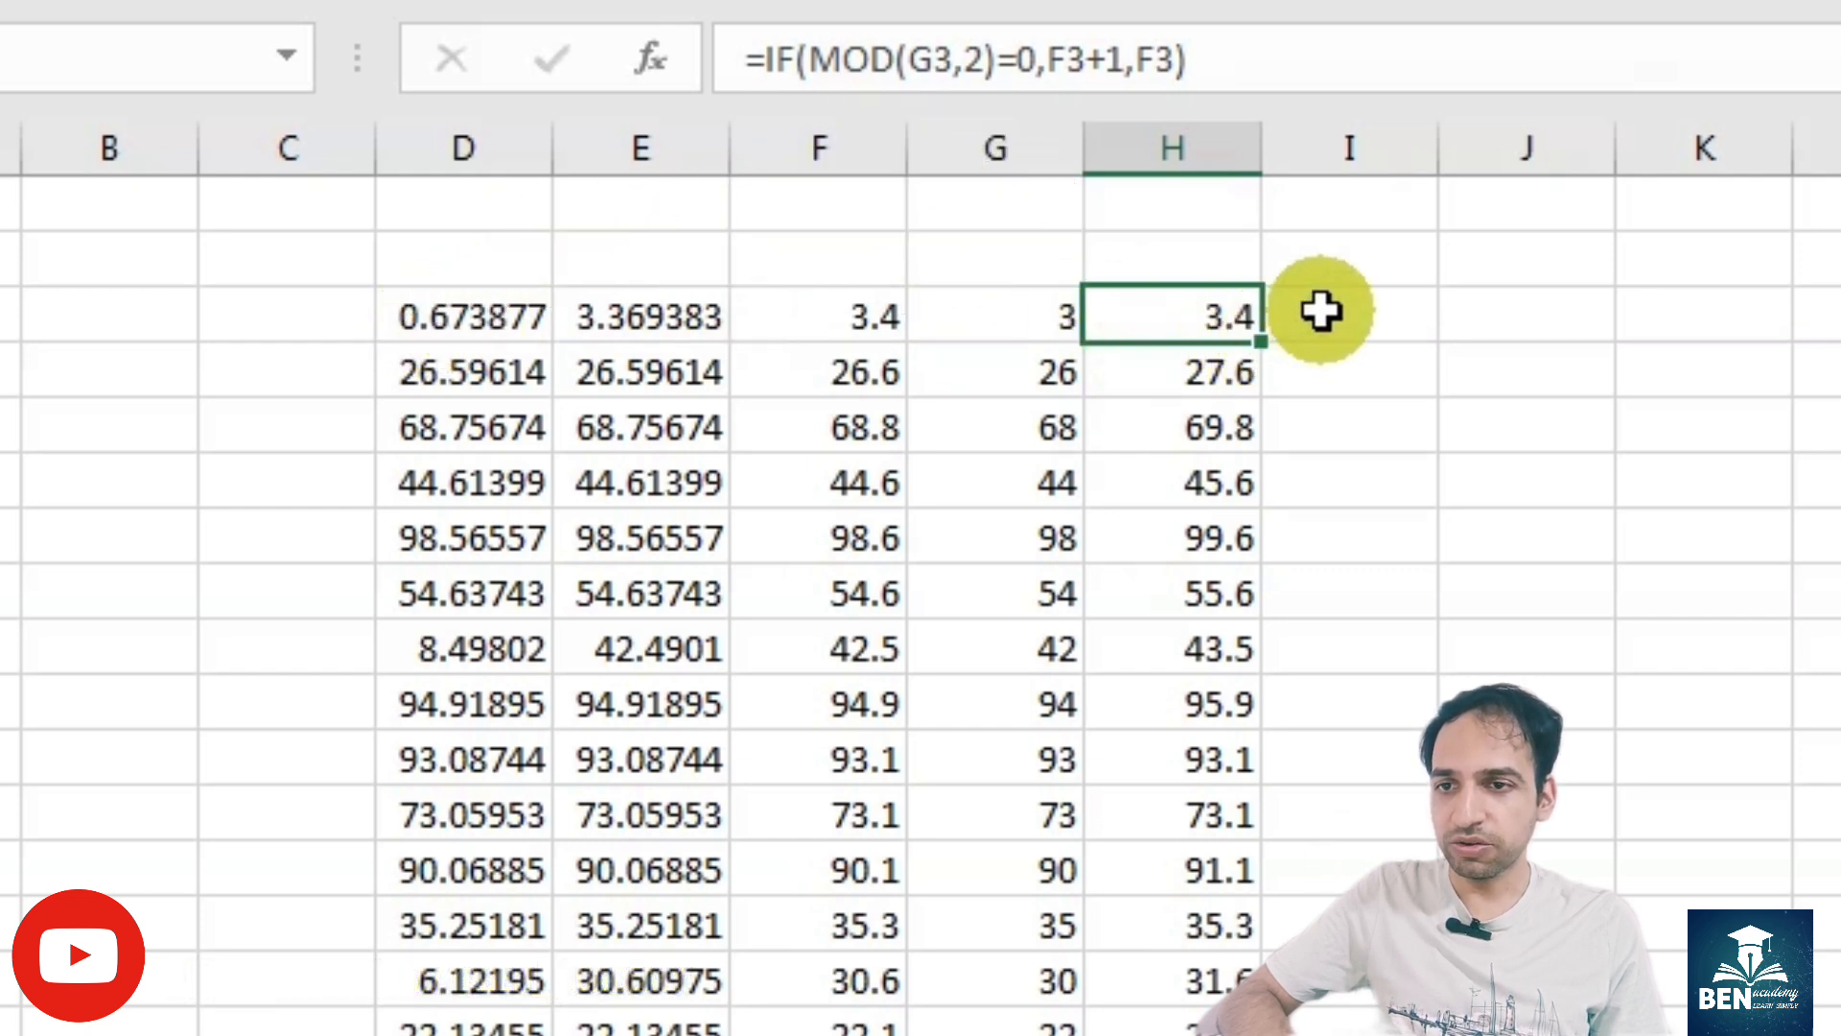
pyautogui.moveTo(1185, 56); pyautogui.dragTo(756, 27)
pyautogui.hotkey('ctrl', 'c')
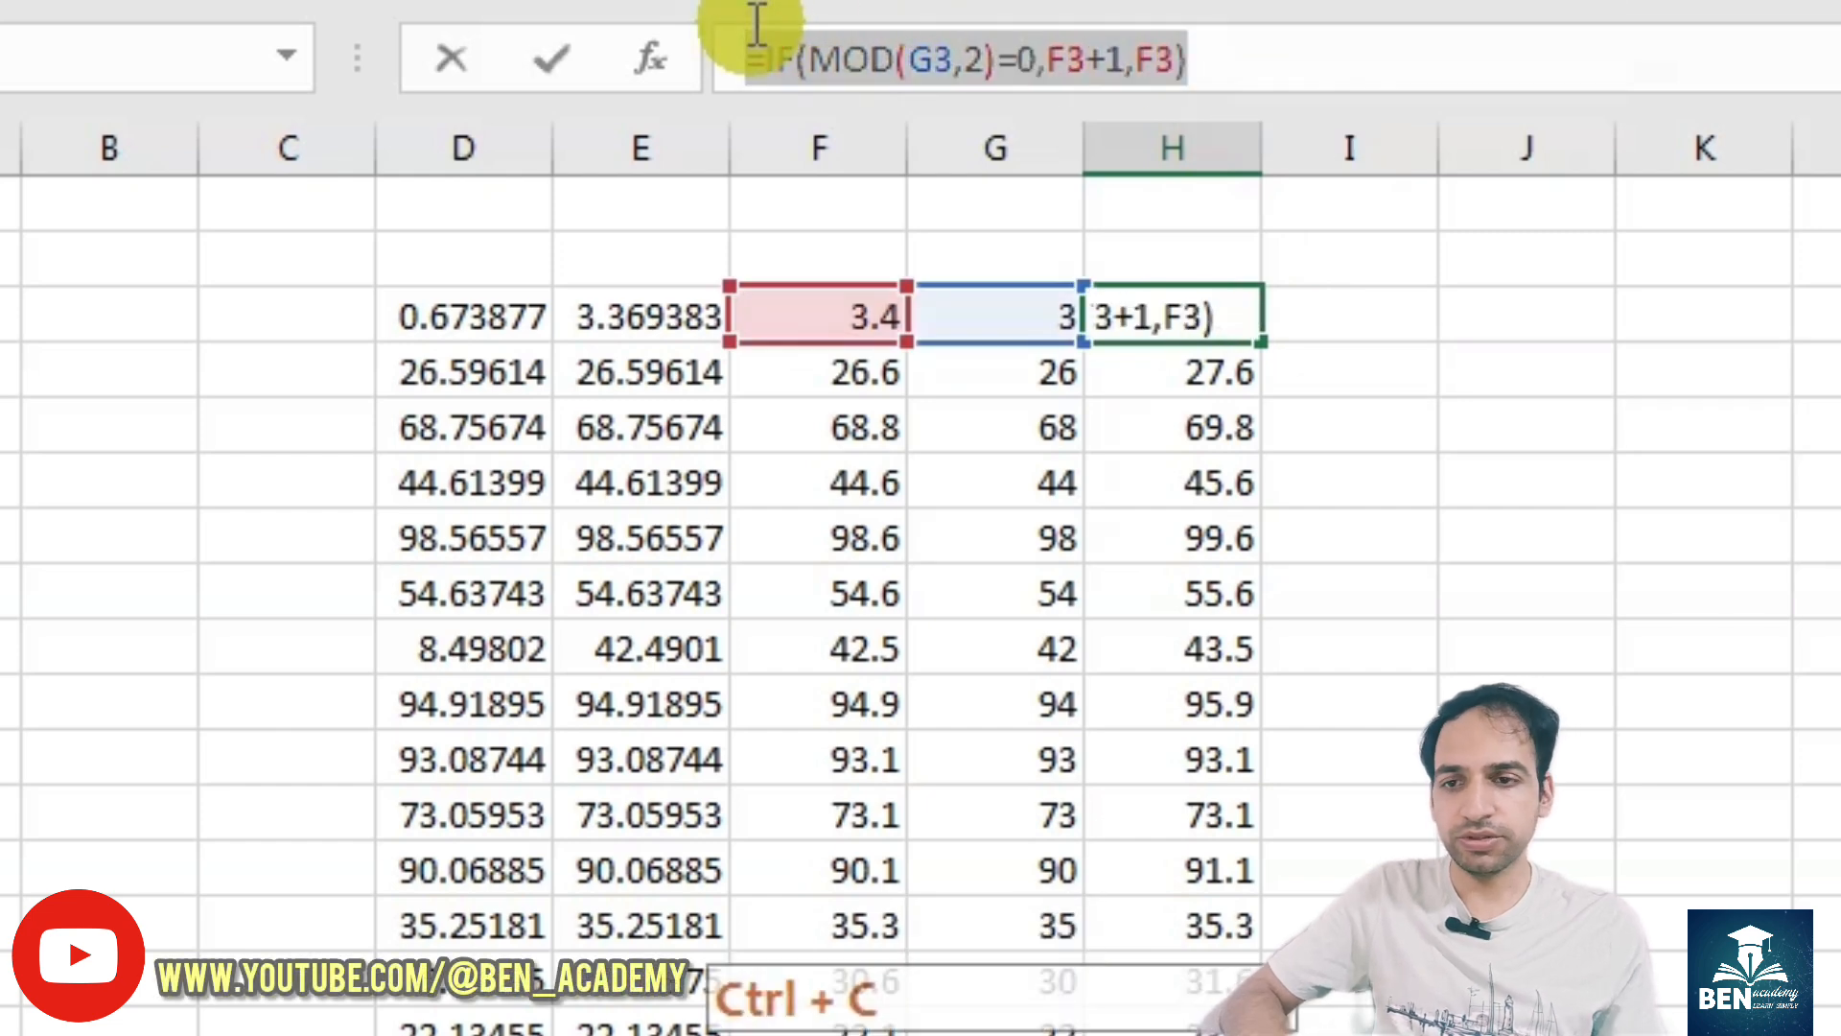
pyautogui.press('Return')
pyautogui.click(1381, 314)
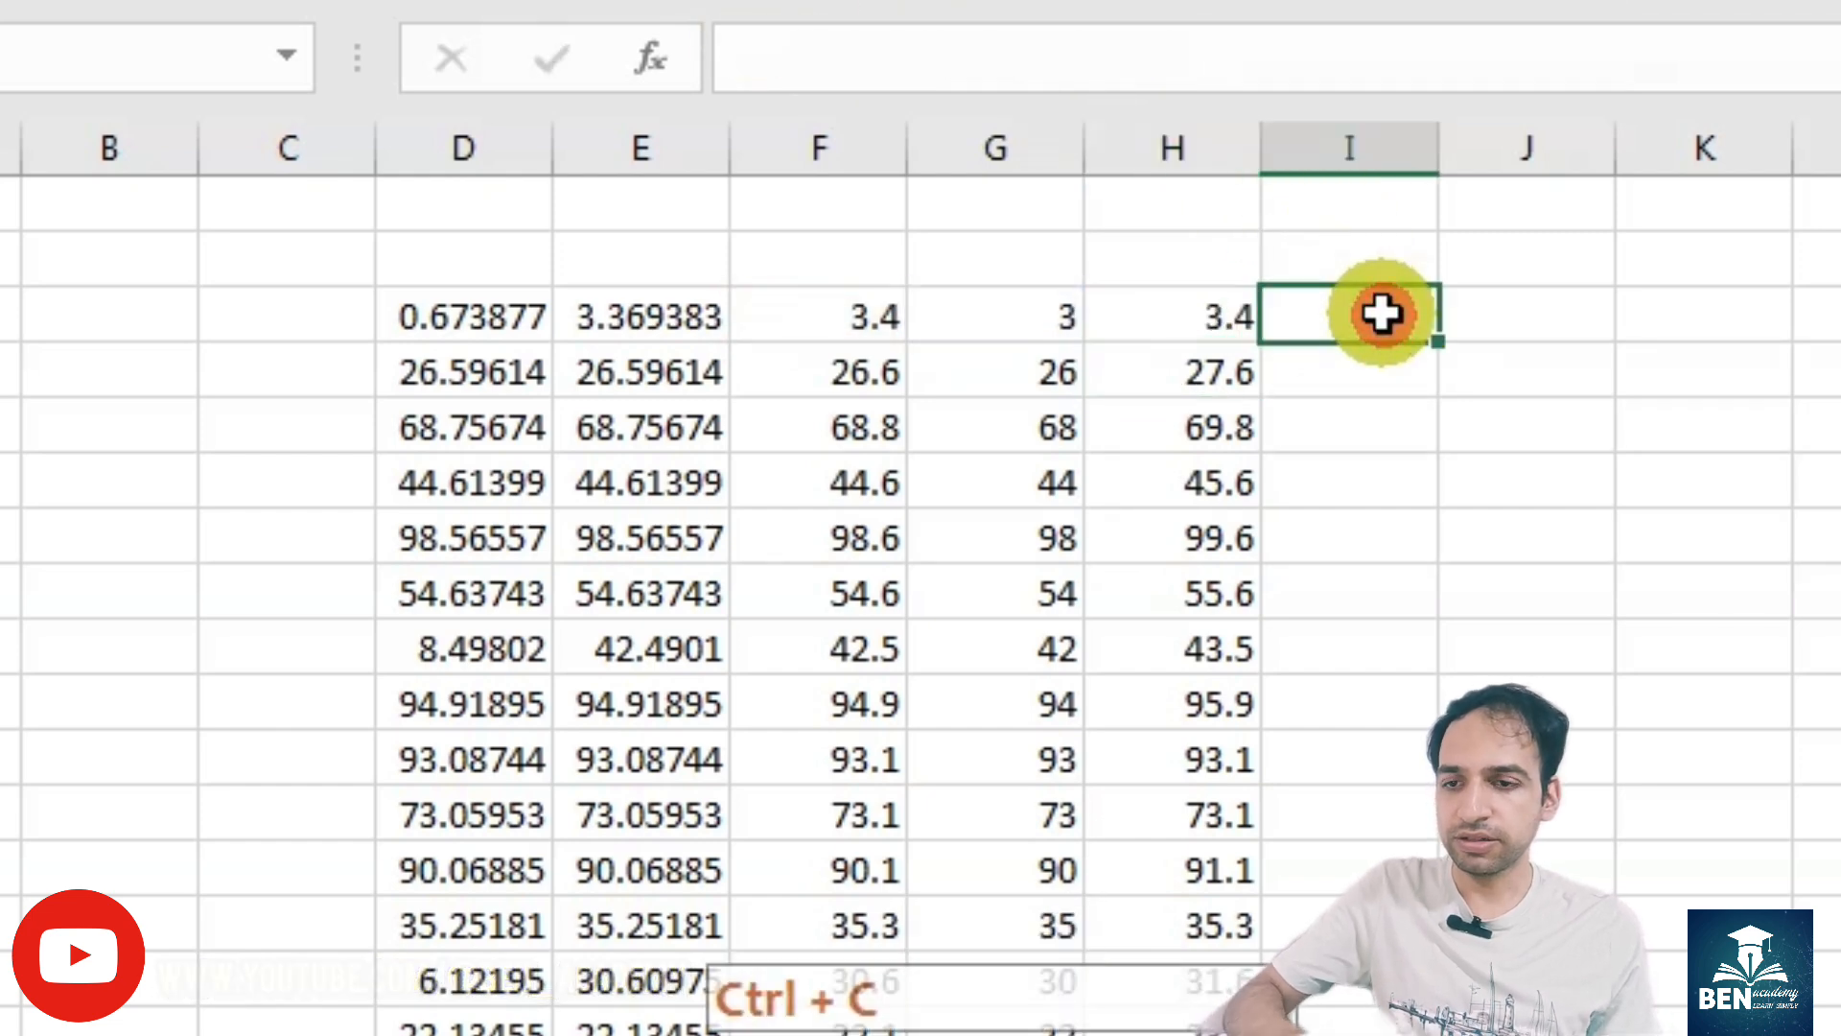
pyautogui.hotkey('ctrl', 'v')
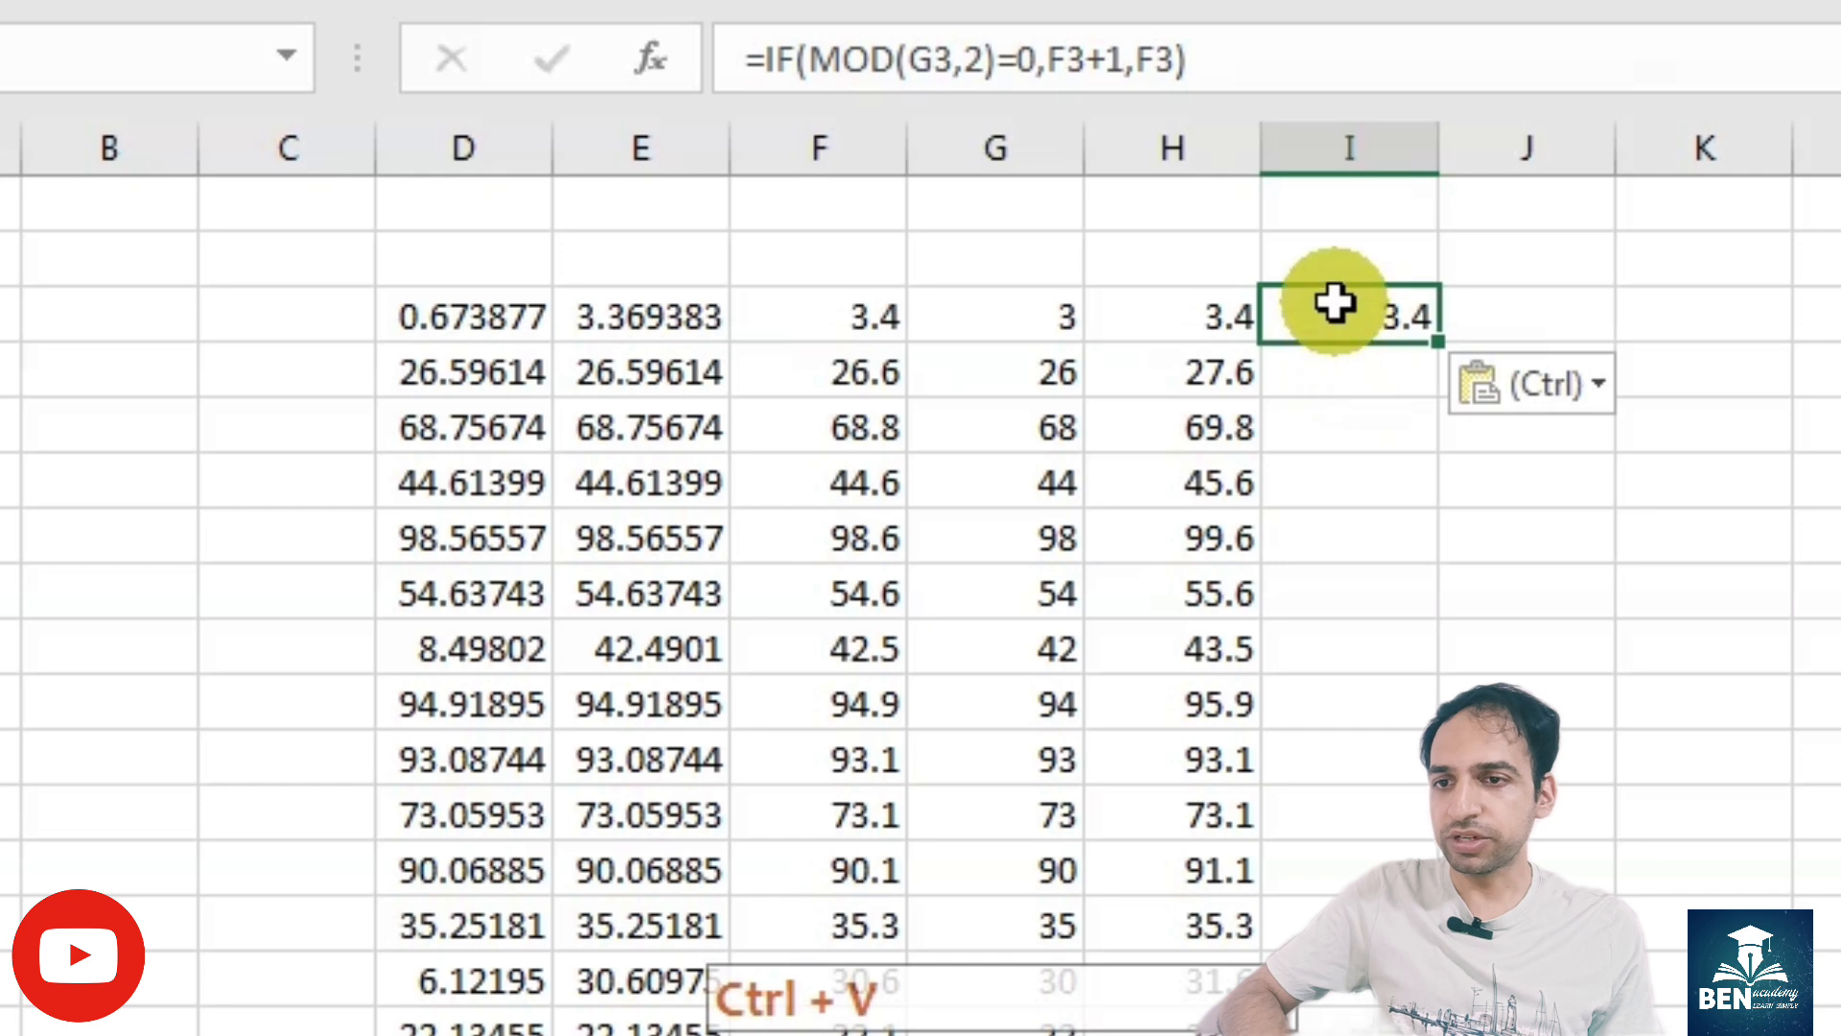
# - Compare the formulas in H3 and I3 and inspect the cells that the I3 formula references
pyautogui.click(1200, 309)
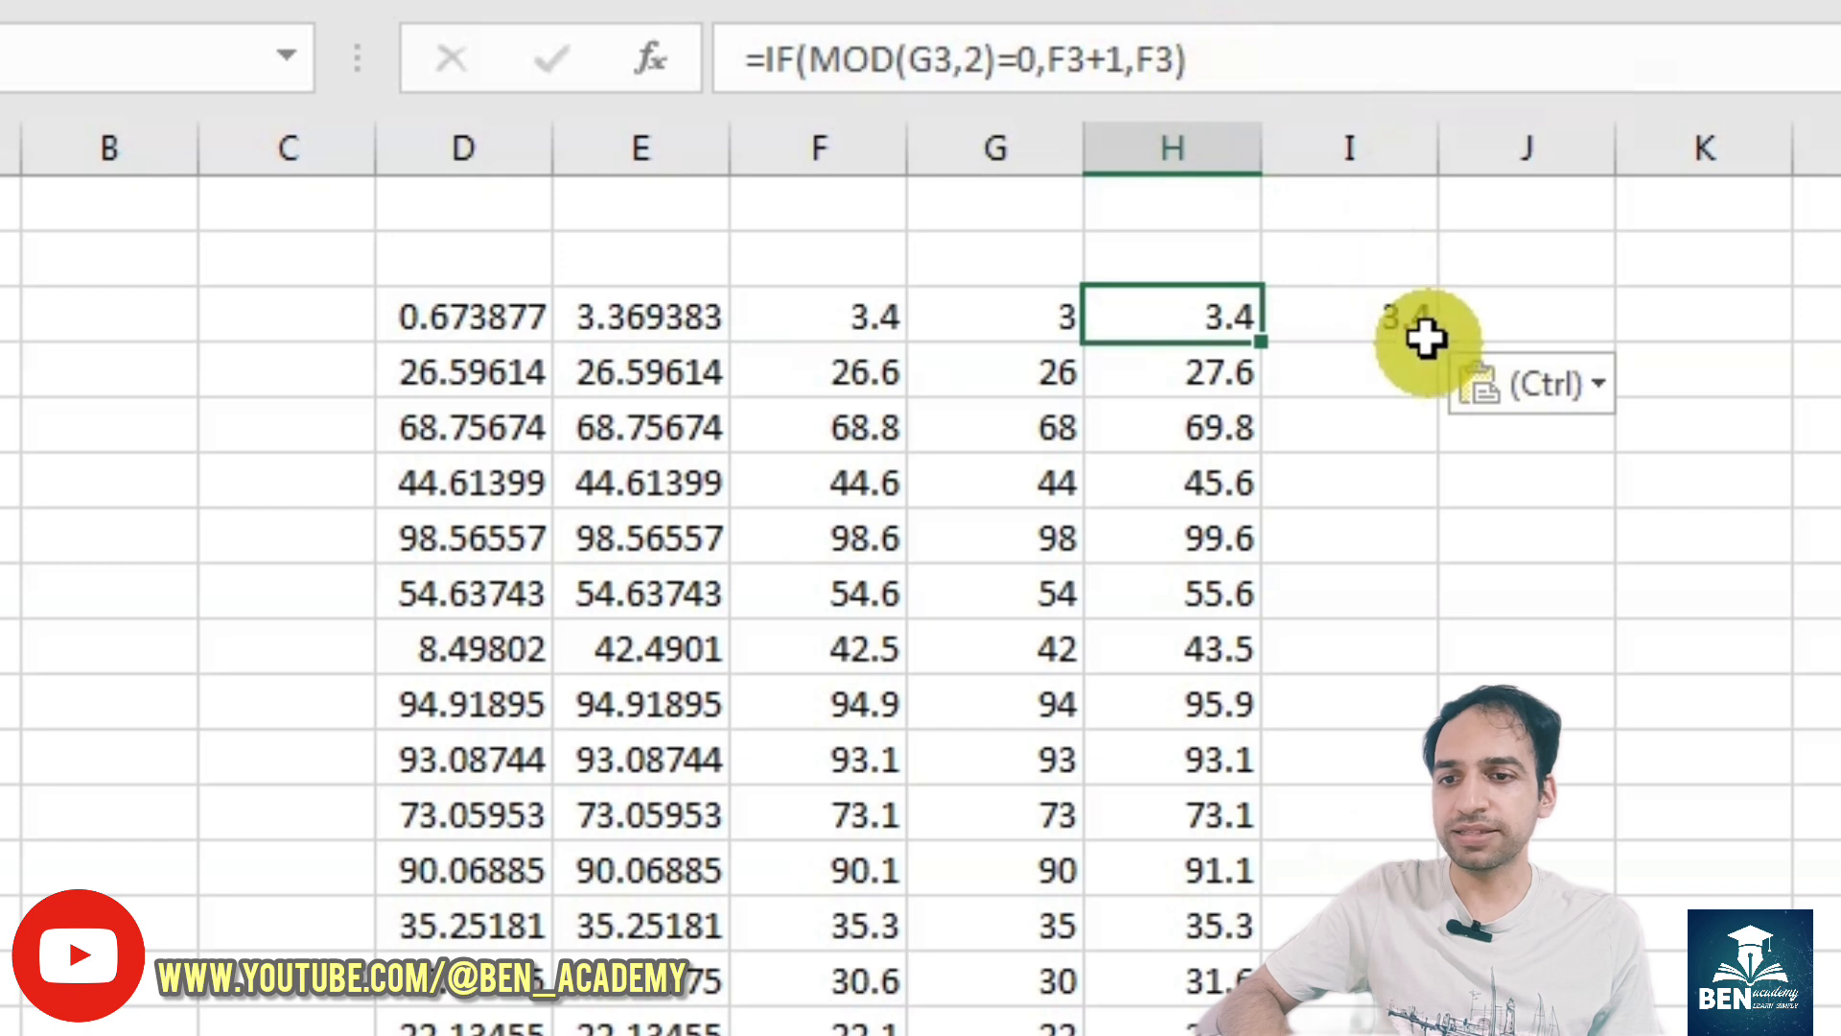
pyautogui.click(1406, 320)
pyautogui.doubleClick(1373, 310)
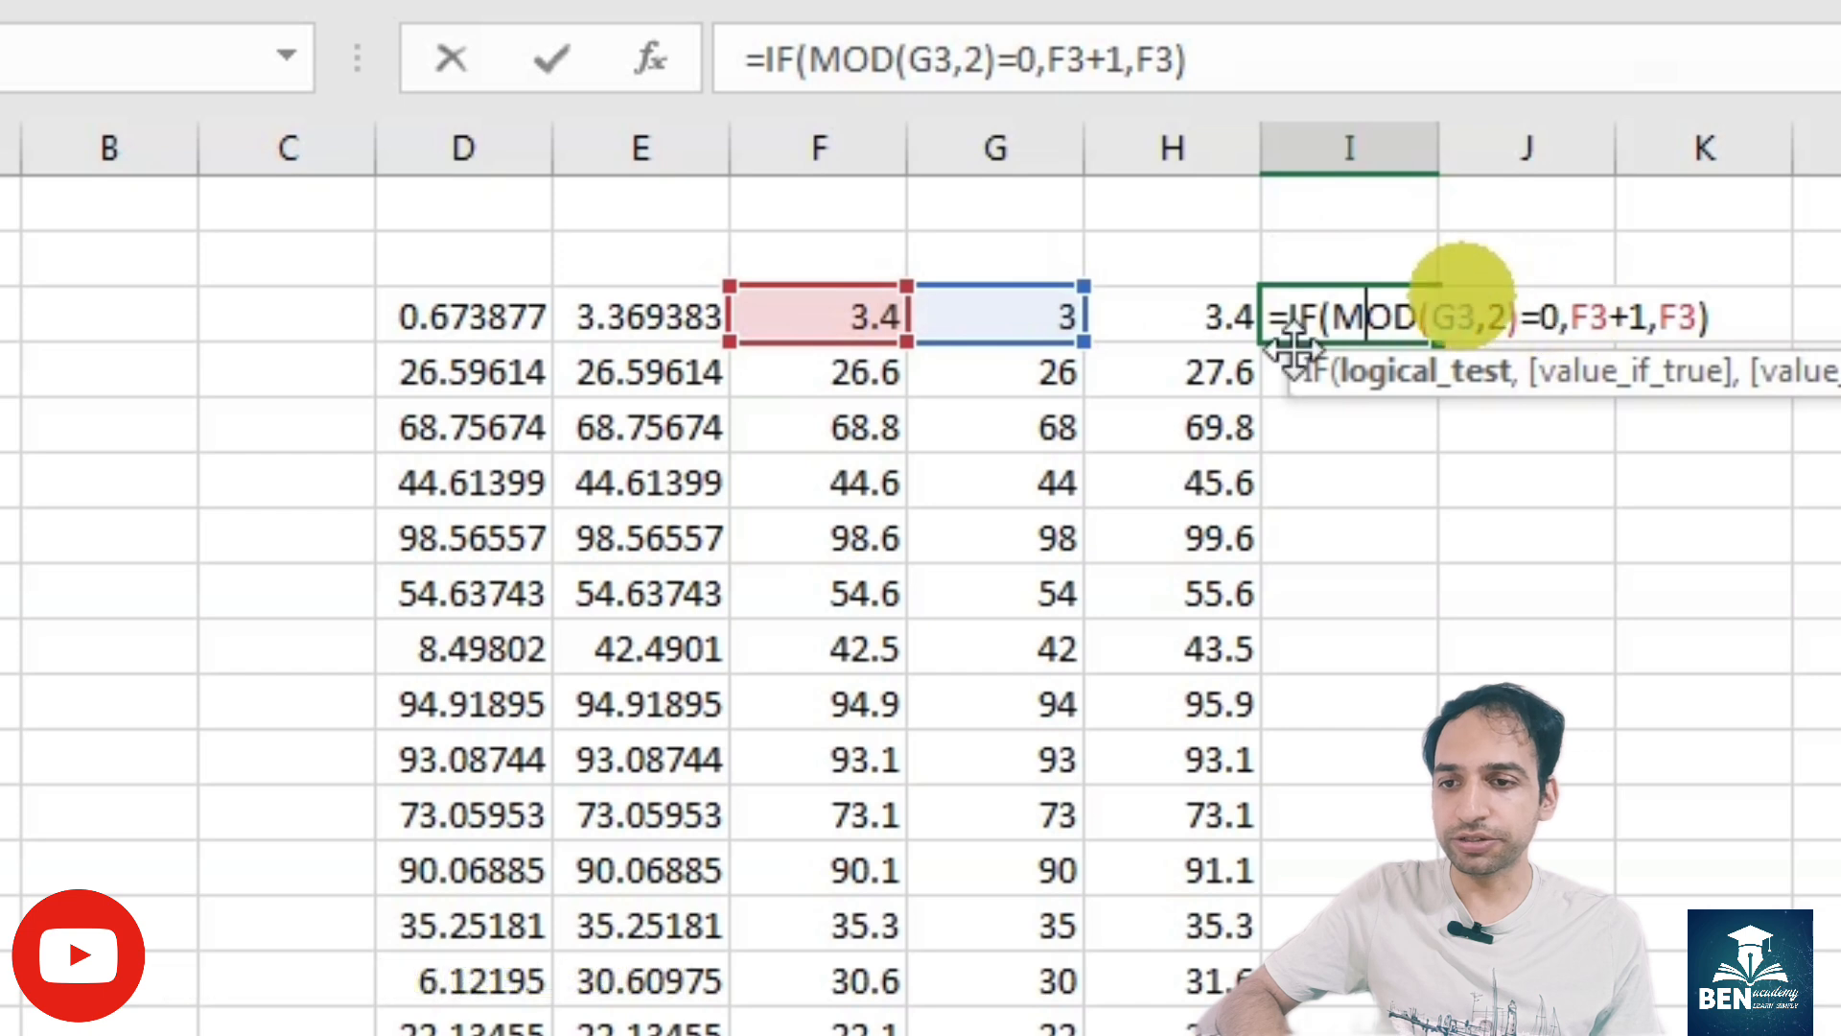
pyautogui.press('Return')
# - Copy the INT(F3) expression from the formula in G3, without its equals sign
pyautogui.click(1018, 307)
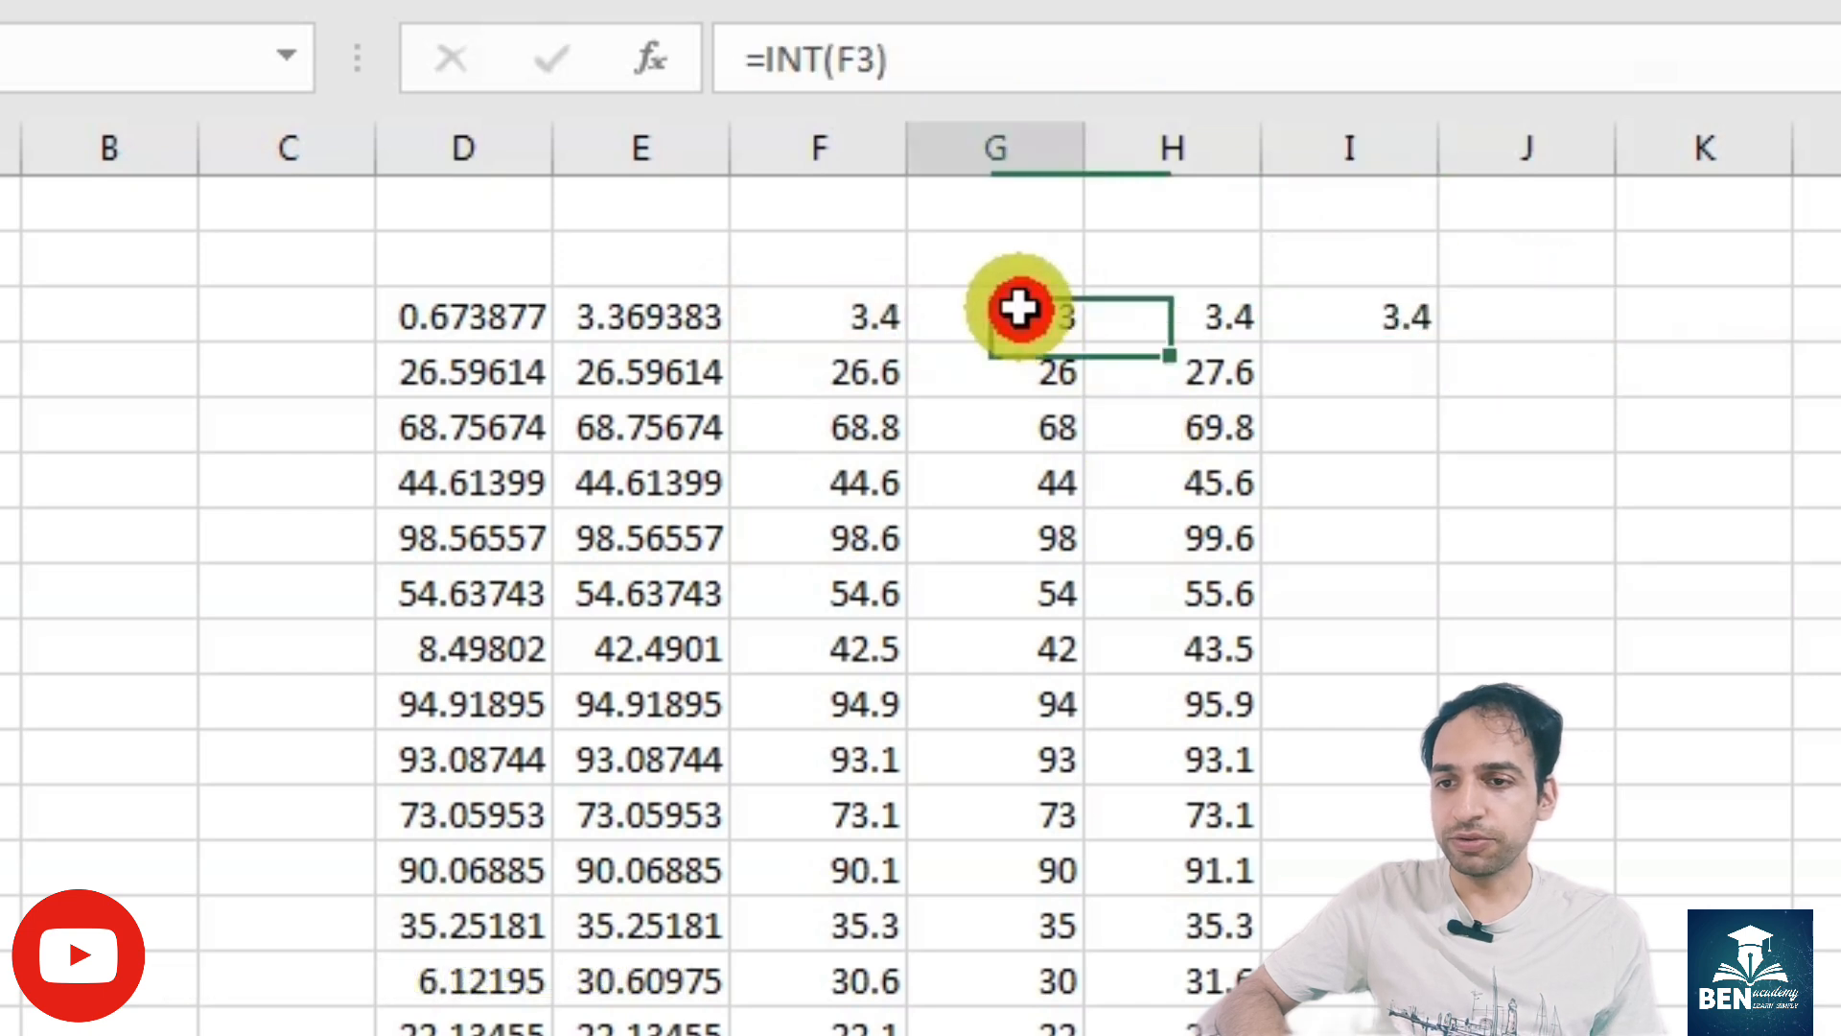
pyautogui.doubleClick(1018, 307)
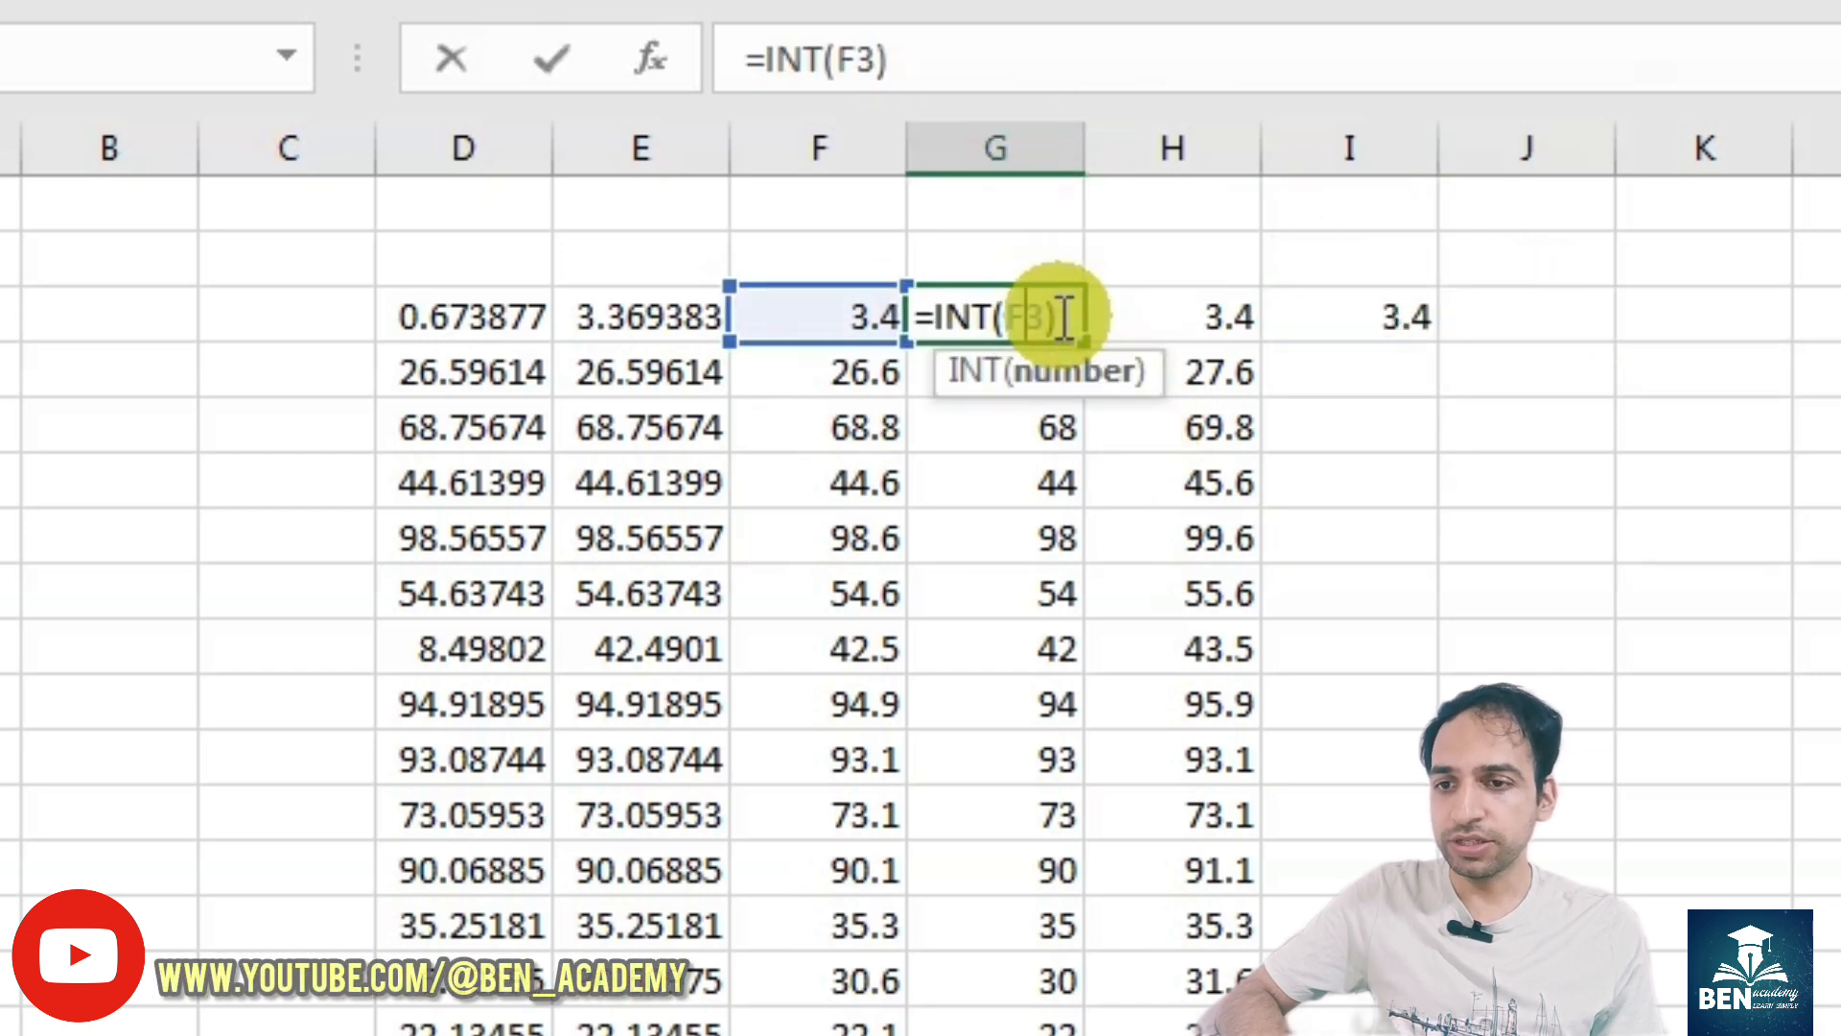
pyautogui.click(971, 315)
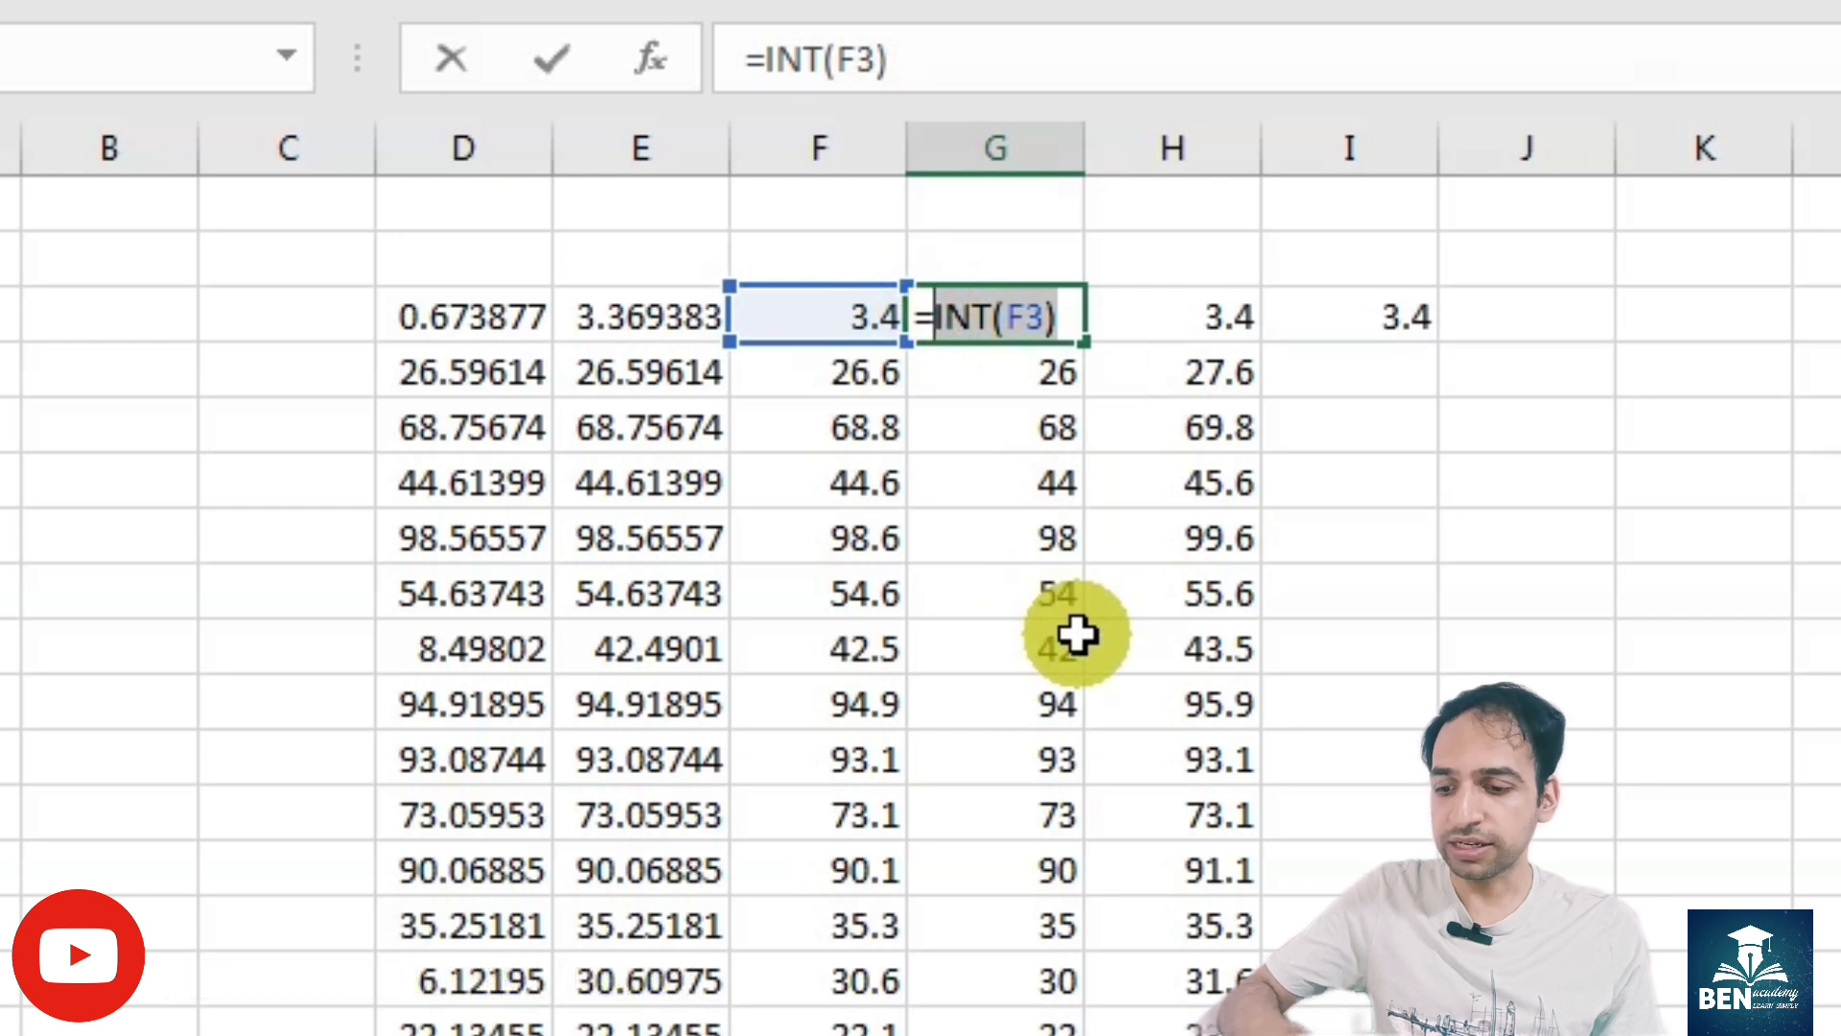
pyautogui.press('ctrl')
pyautogui.hotkey('ctrl', 'c')
pyautogui.press('Return')
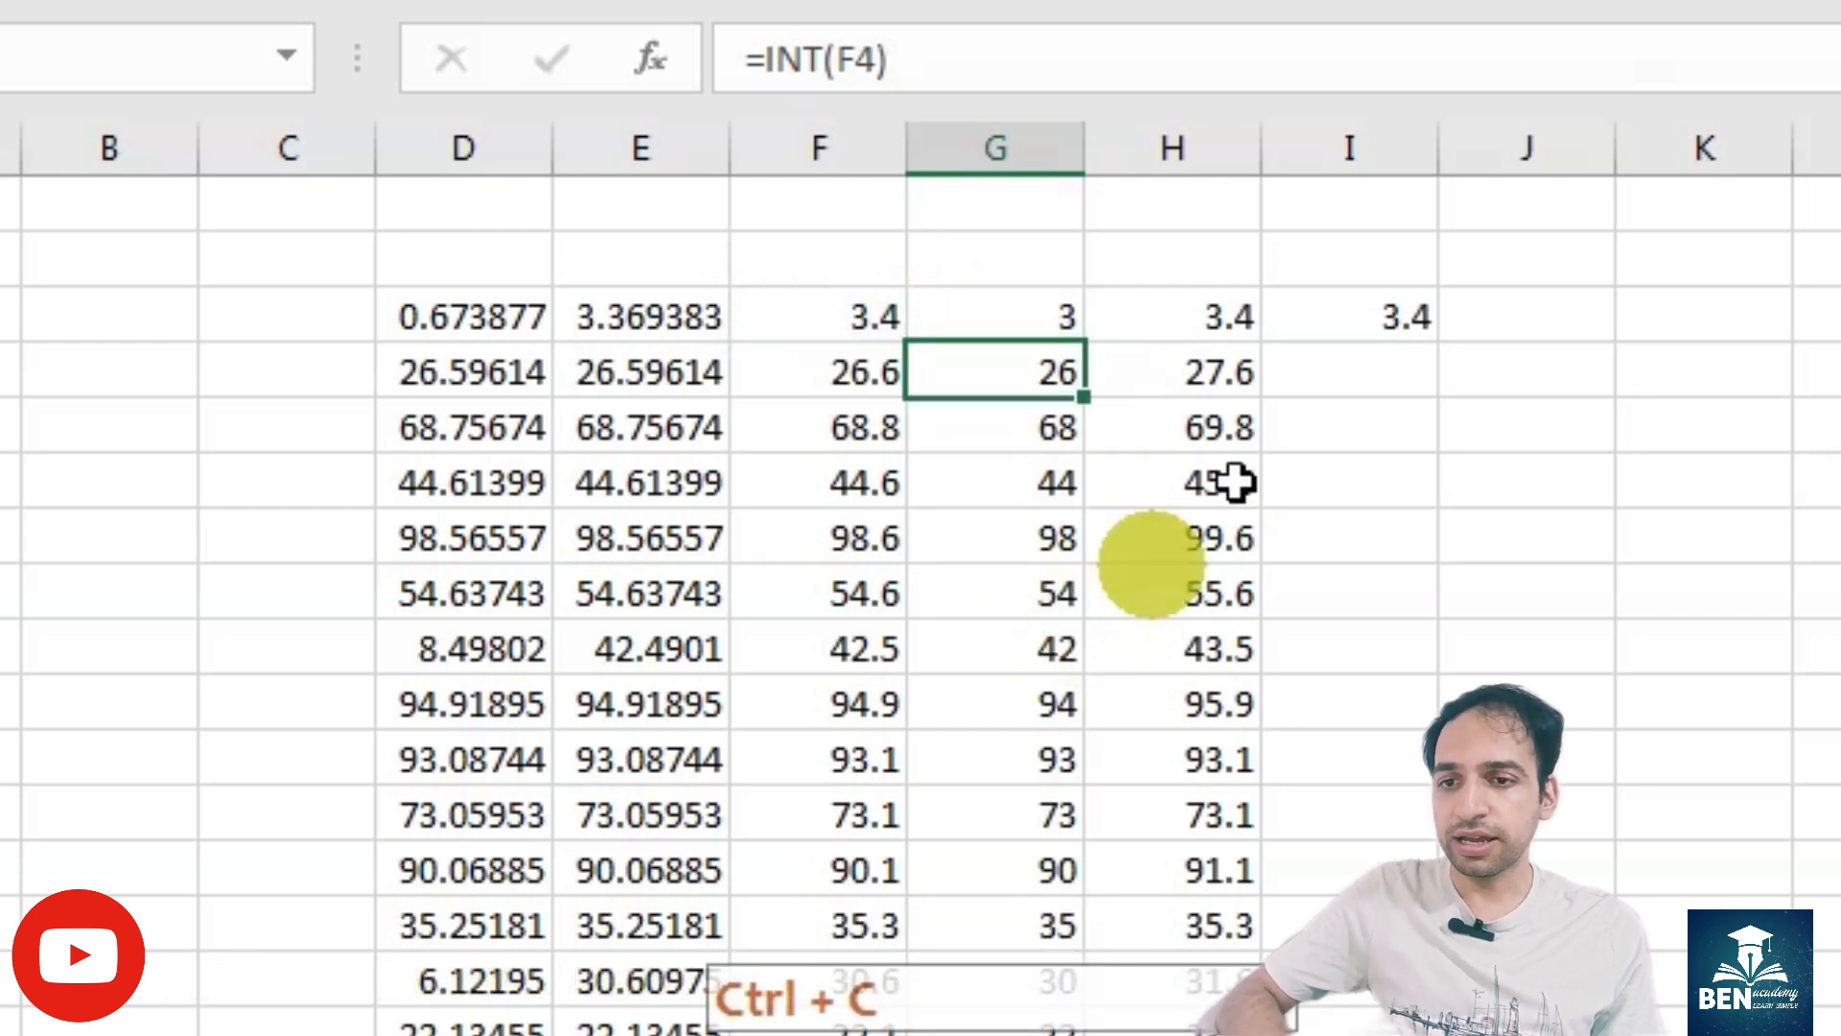
# - Replace the G3 reference inside the MOD function of the I3 formula with INT(F3)
pyautogui.click(1357, 316)
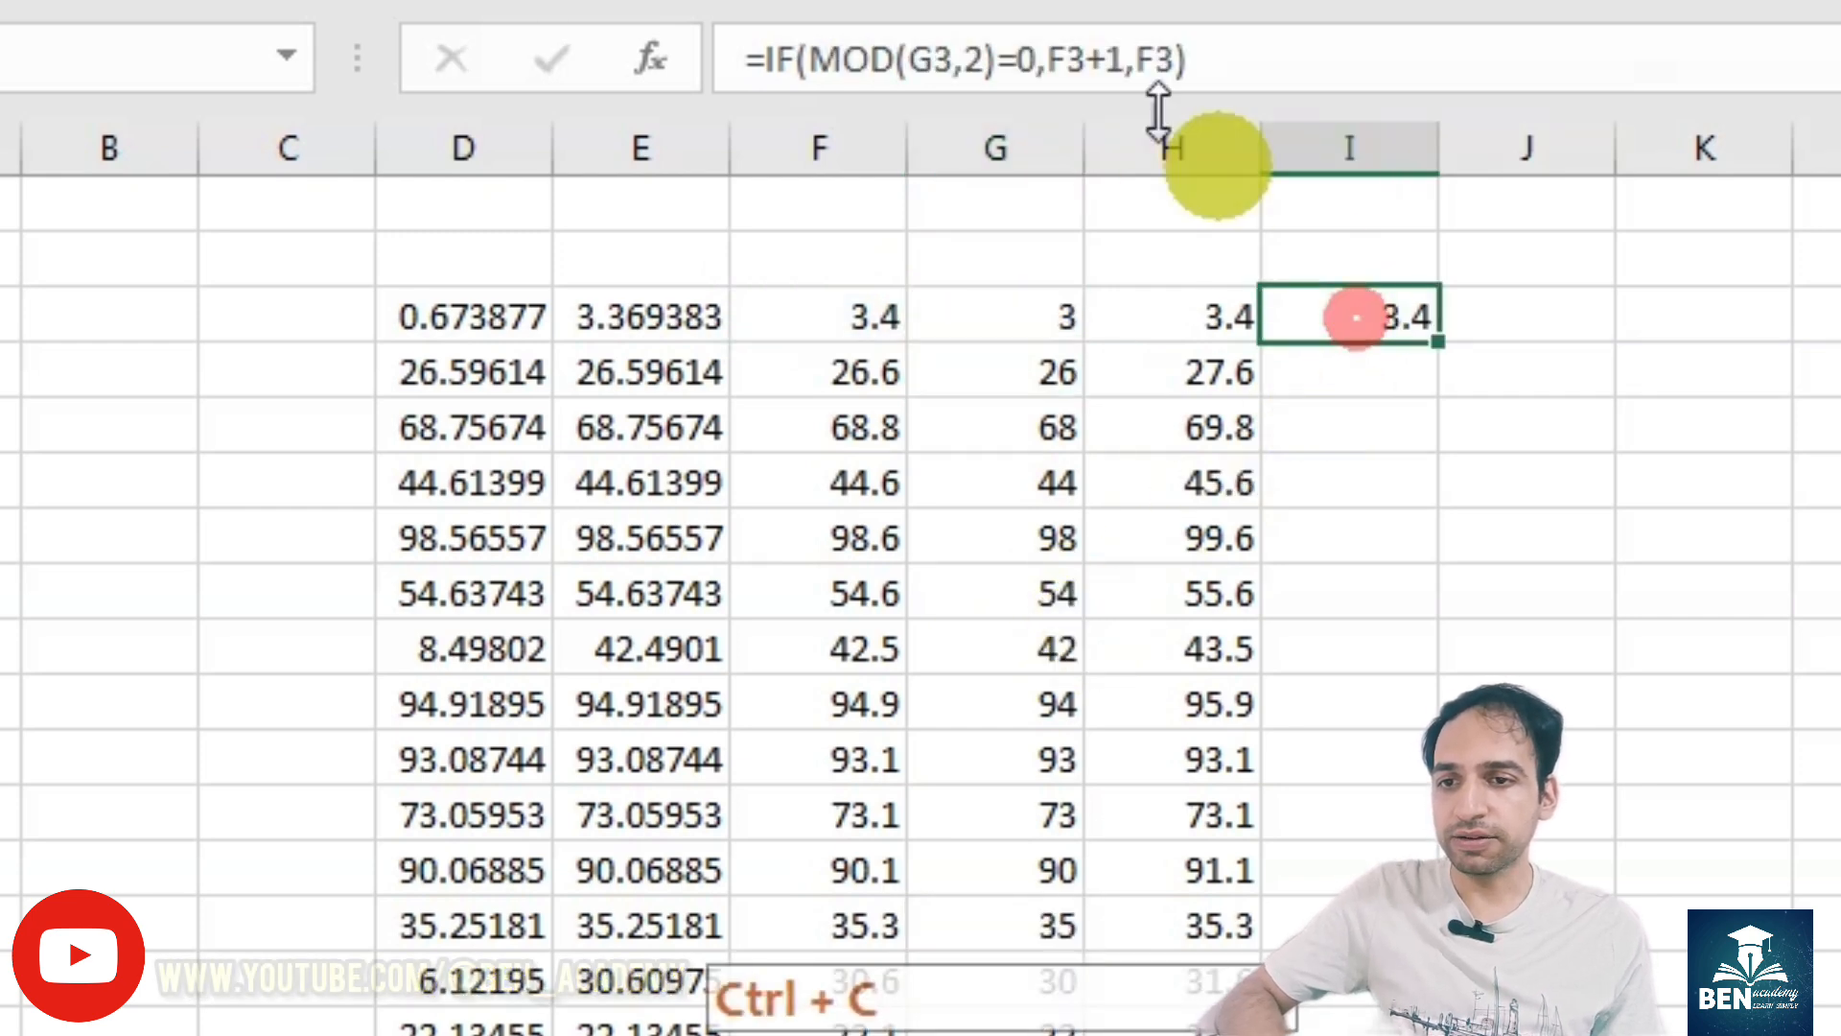
pyautogui.click(1074, 59)
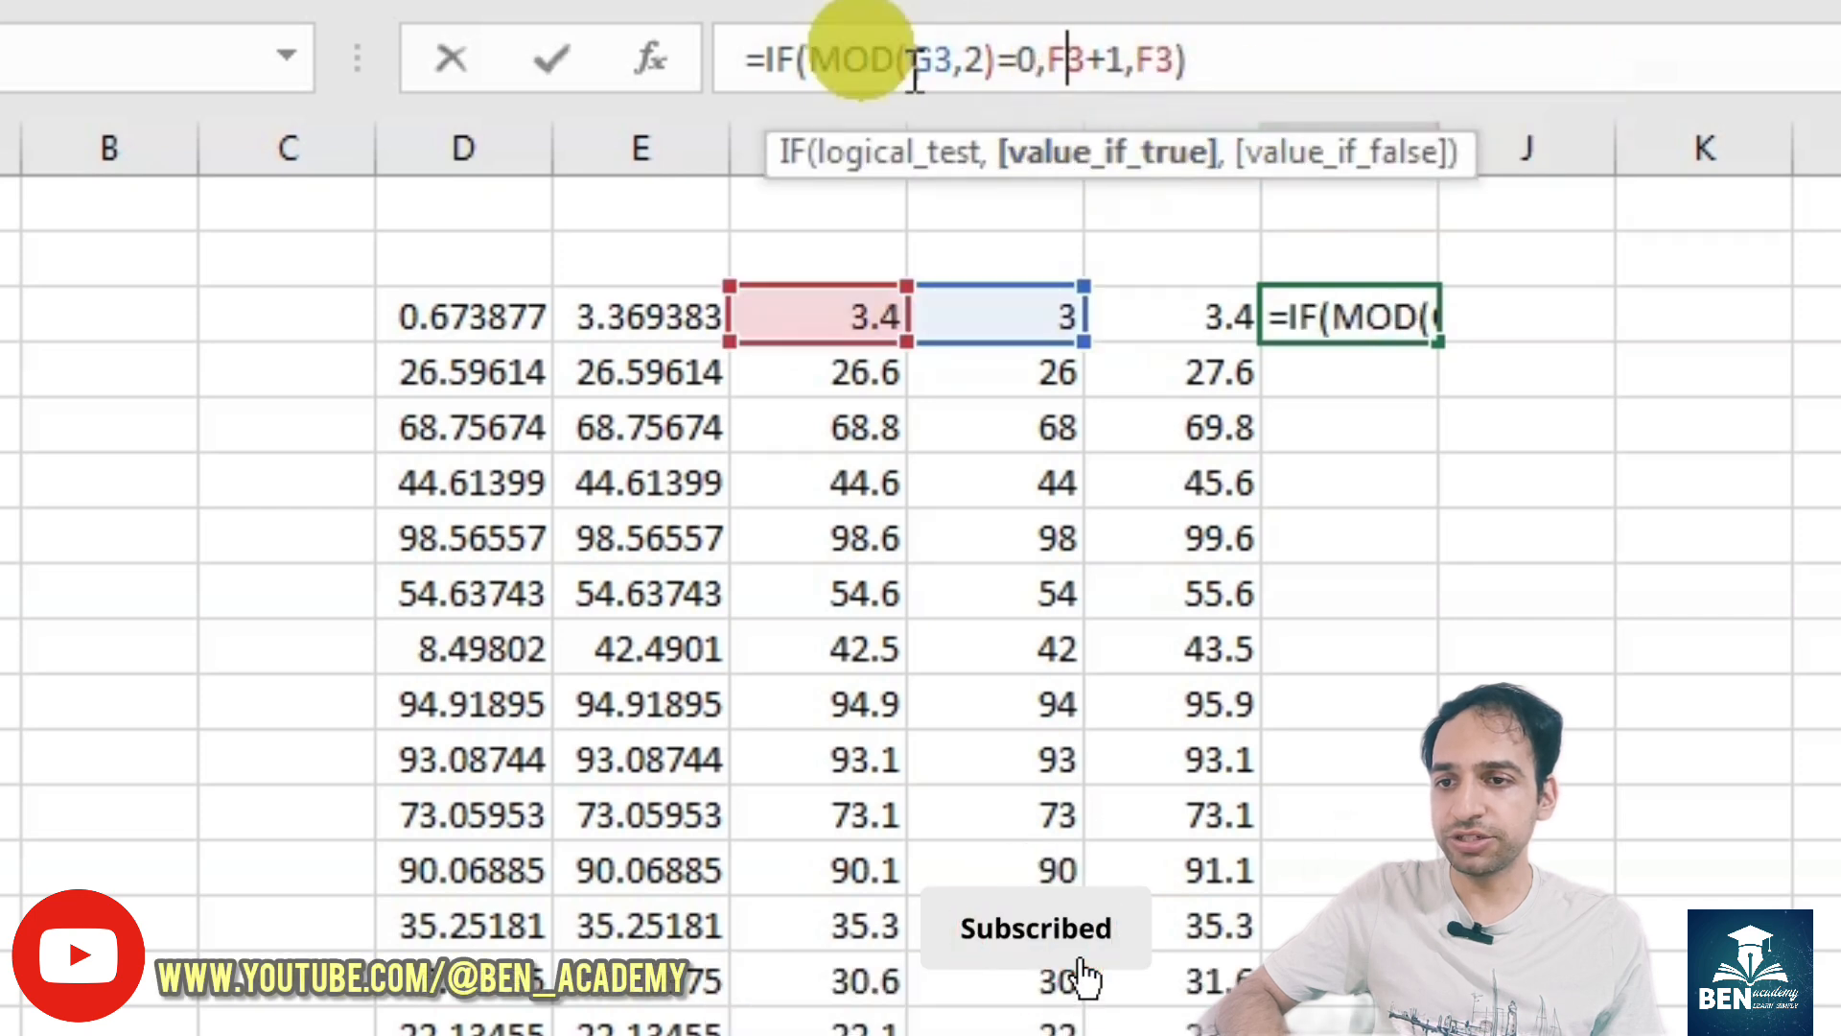
pyautogui.click(938, 58)
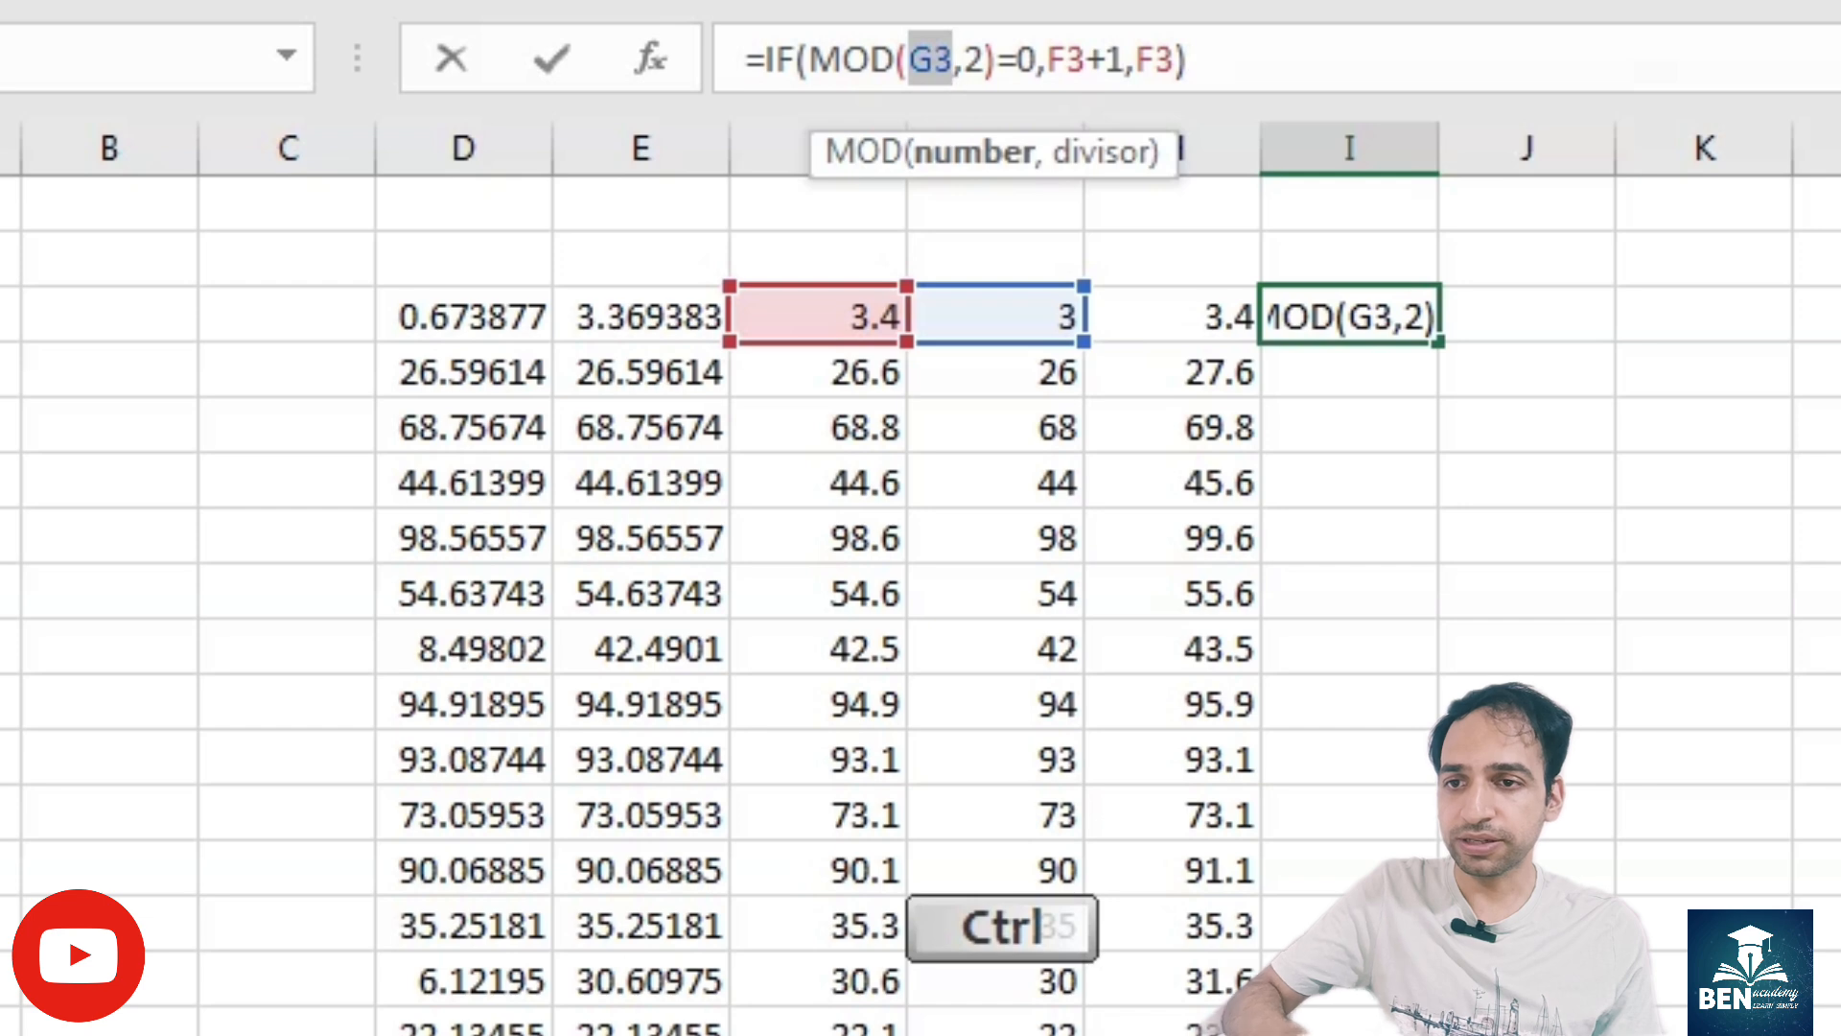
pyautogui.hotkey('ctrl', 'v')
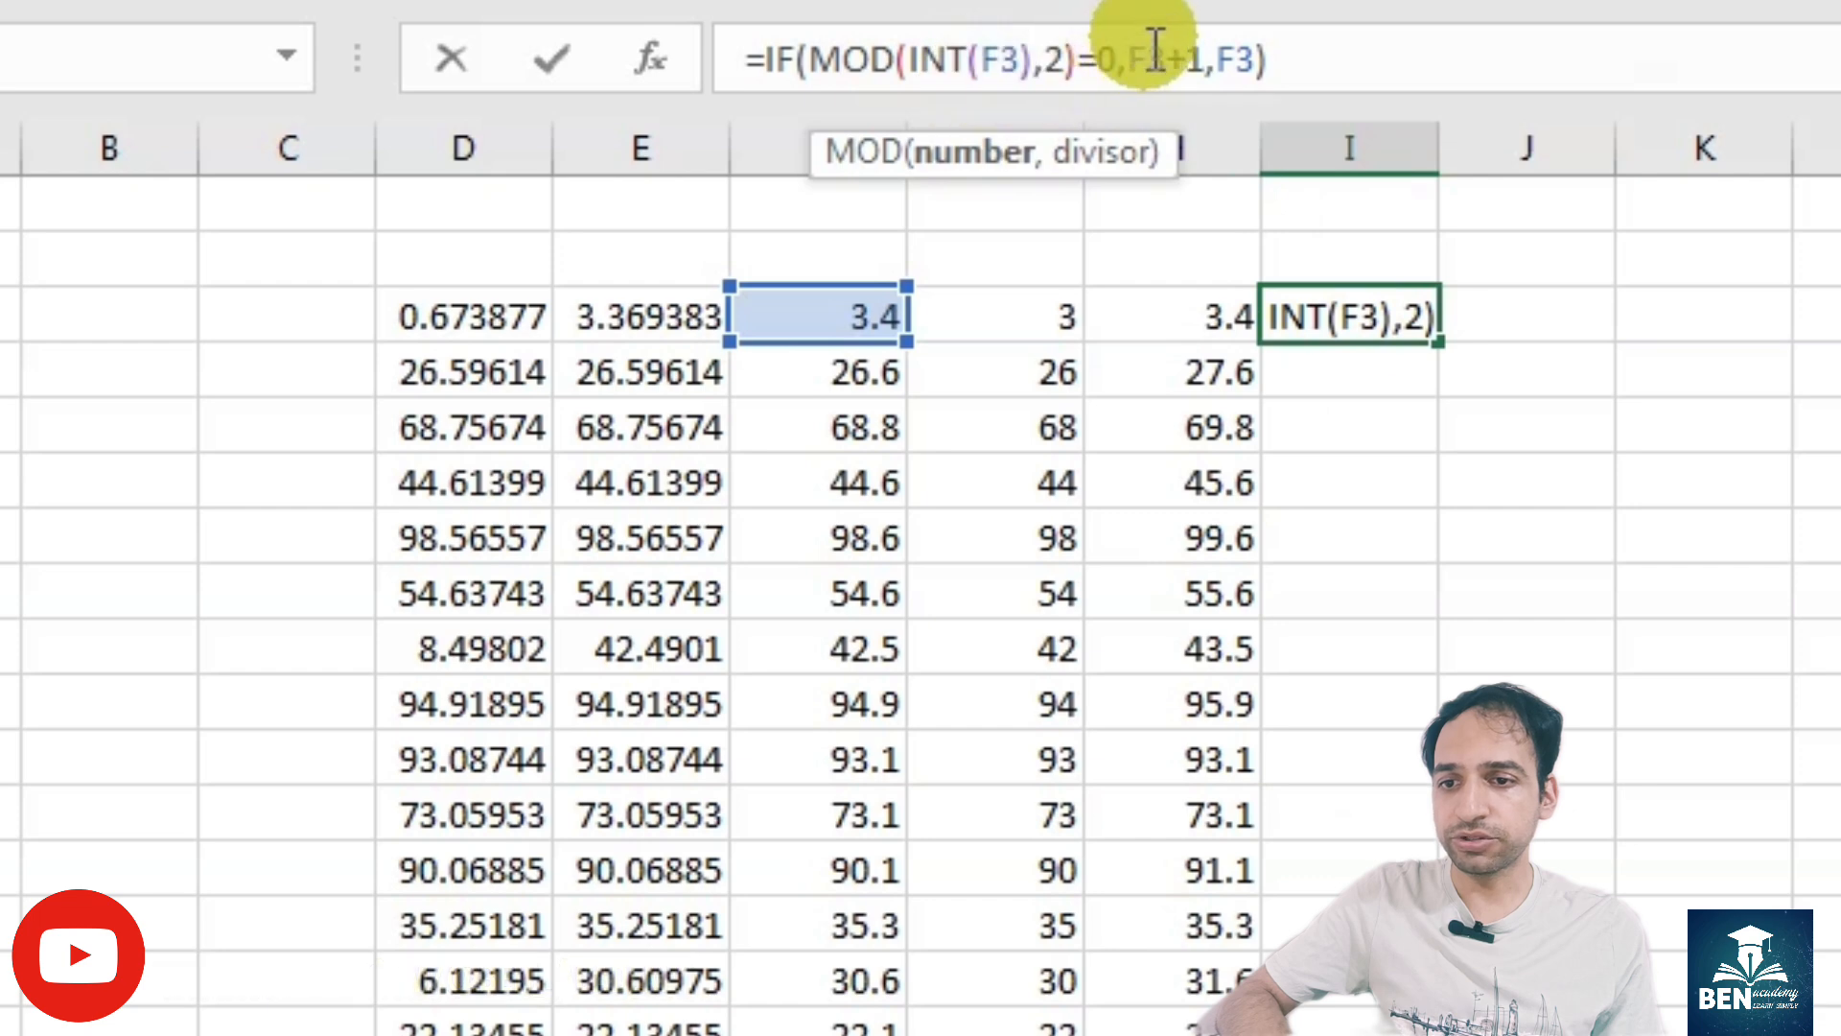
pyautogui.press('Return')
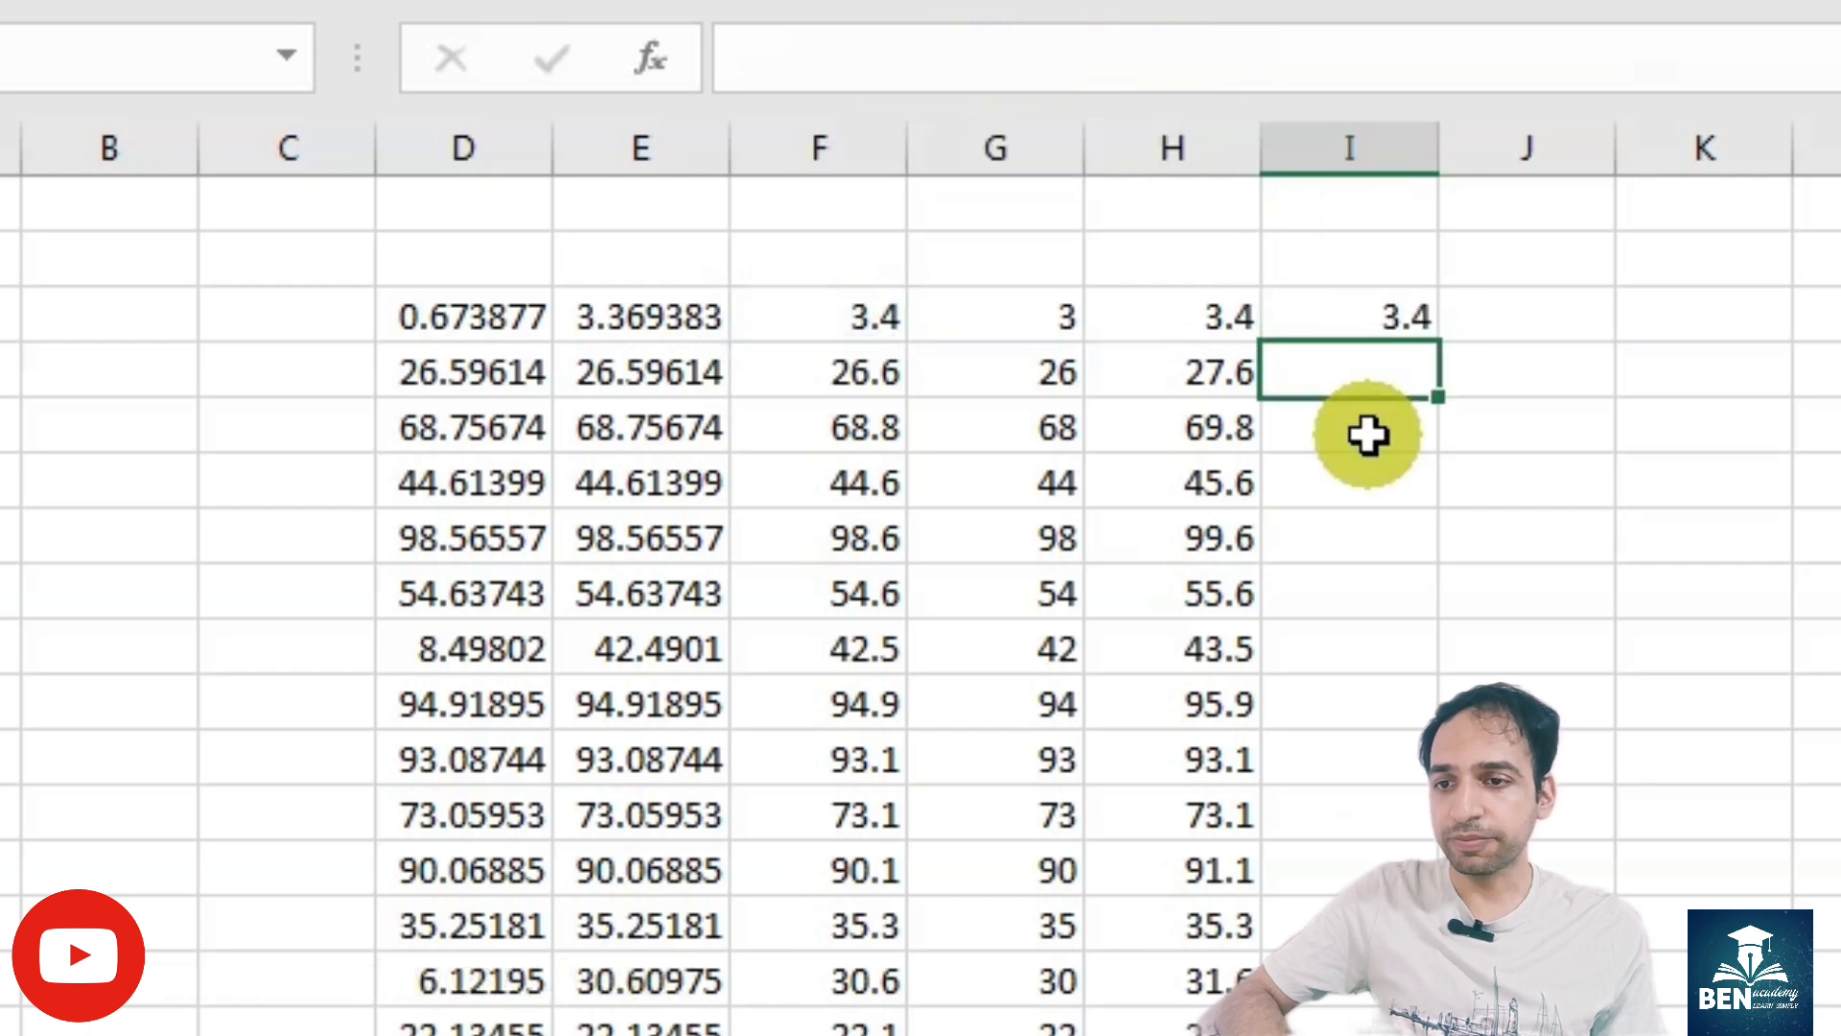
# - Copy the ROUND(E3,1) expression from the formula in F3, without its equals sign
pyautogui.click(814, 313)
pyautogui.moveTo(1014, 45); pyautogui.dragTo(779, 56)
pyautogui.press('ctrl')
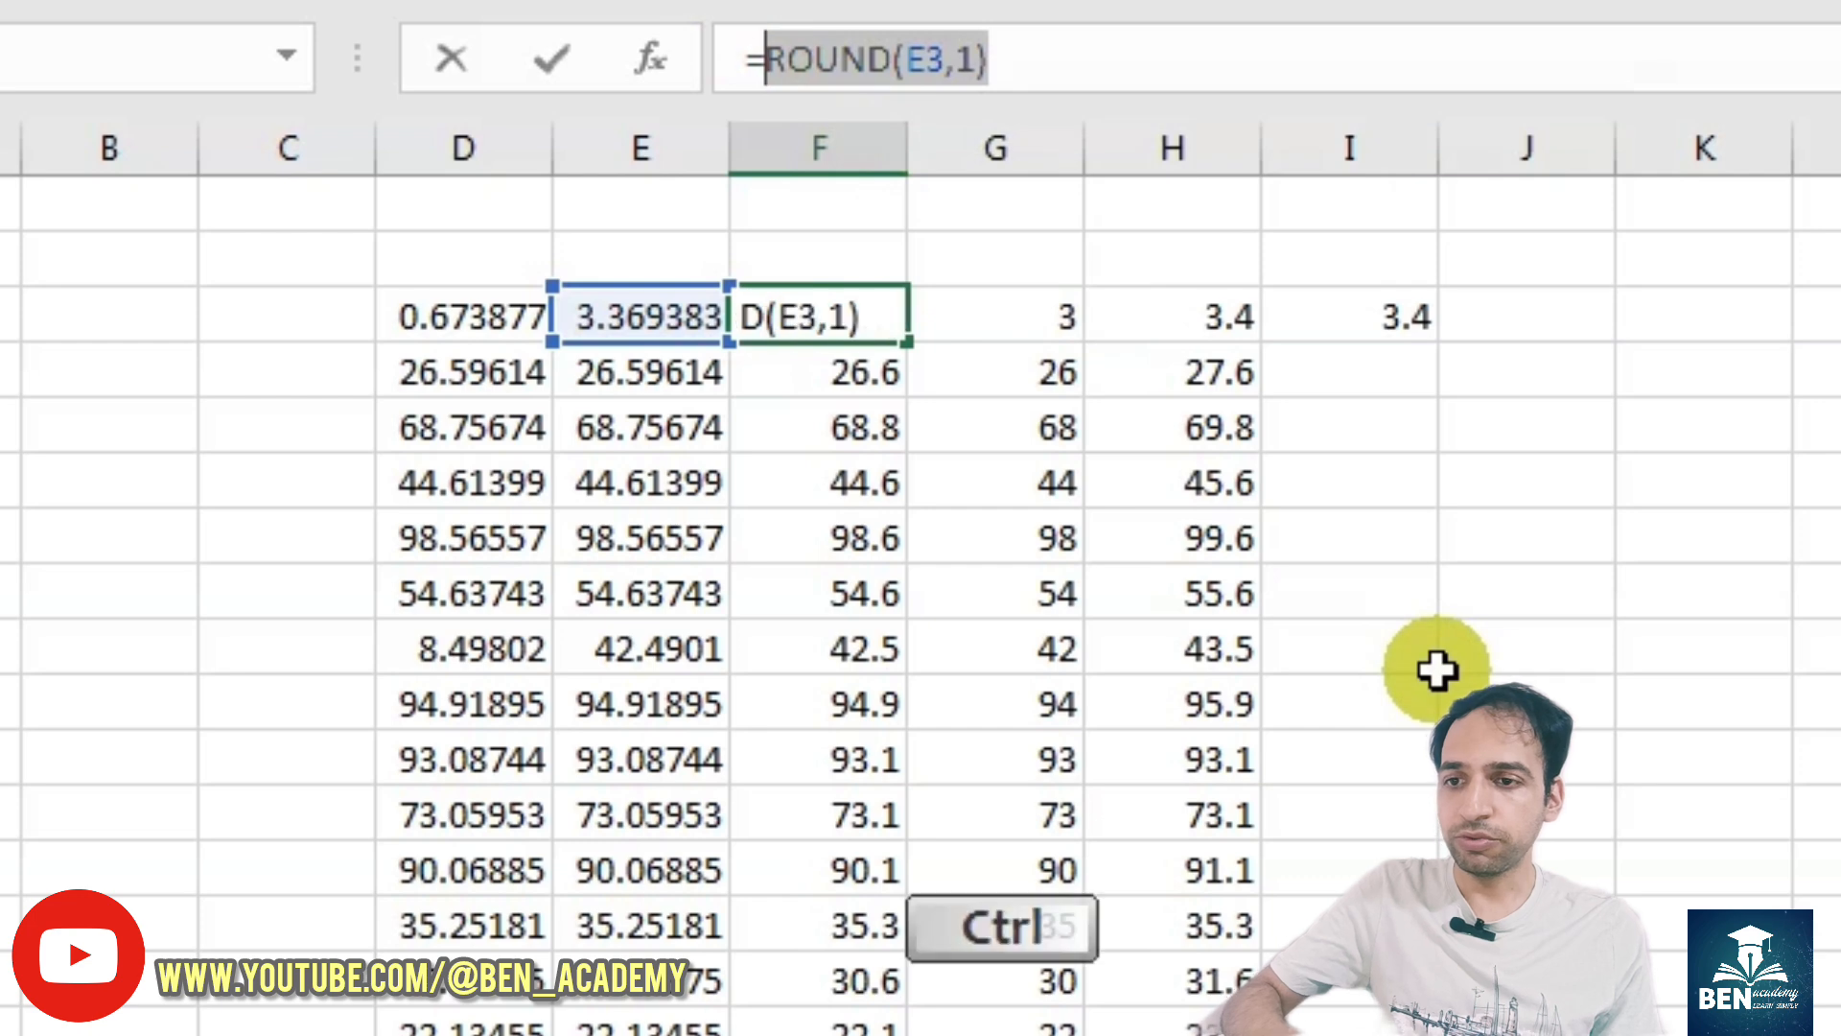
pyautogui.hotkey('ctrl', 'c')
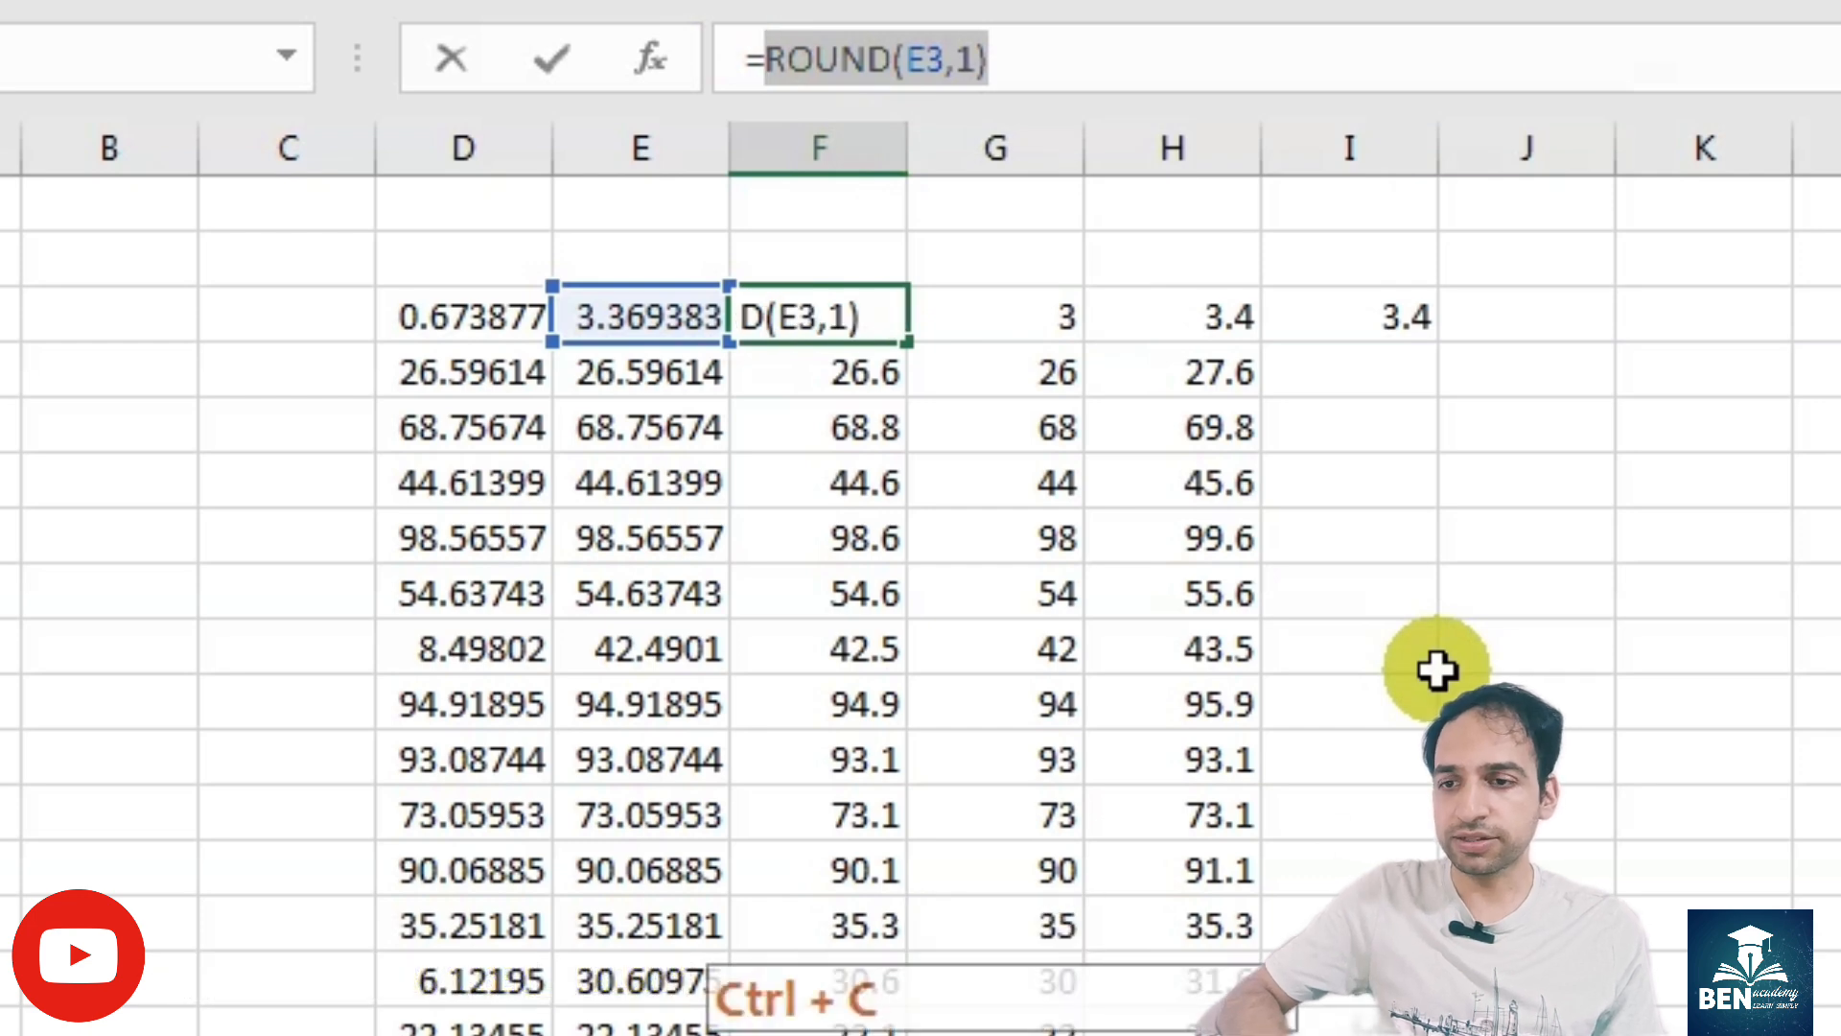
pyautogui.press('Return')
# - Replace all three F3 references in the I3 formula with ROUND(E3,1)
pyautogui.doubleClick(1362, 305)
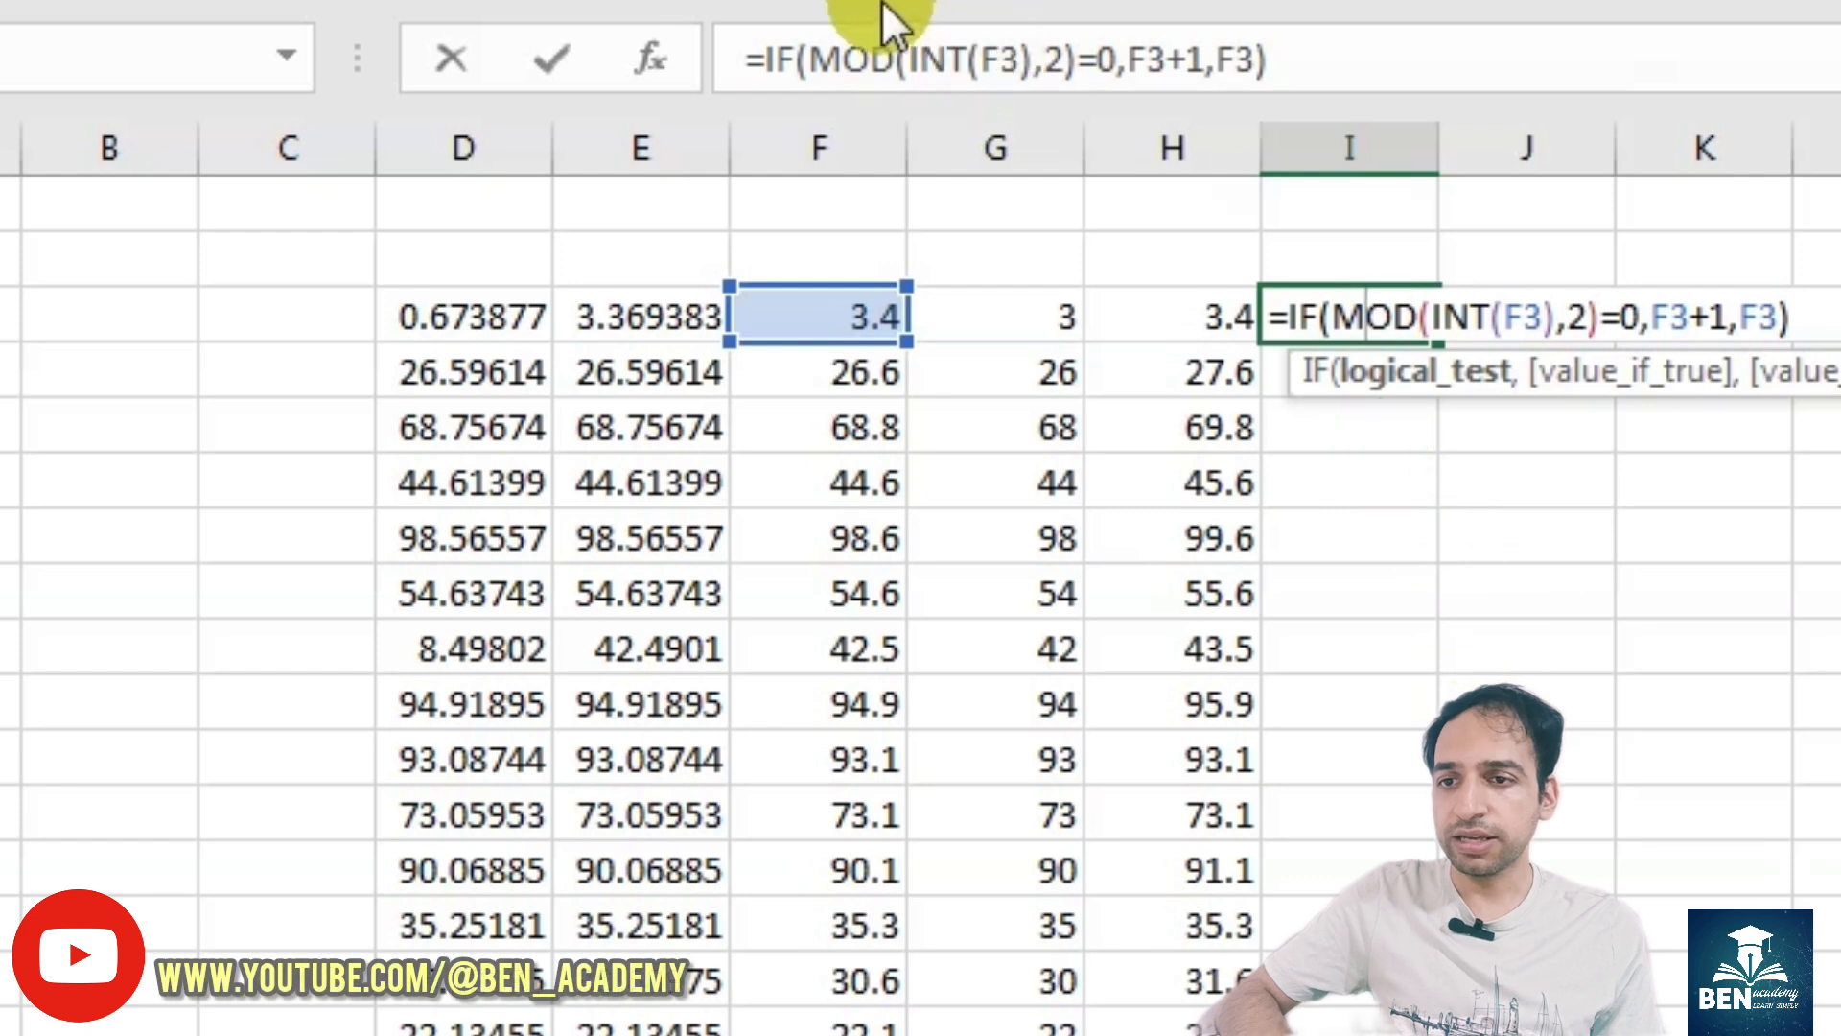
pyautogui.doubleClick(1002, 58)
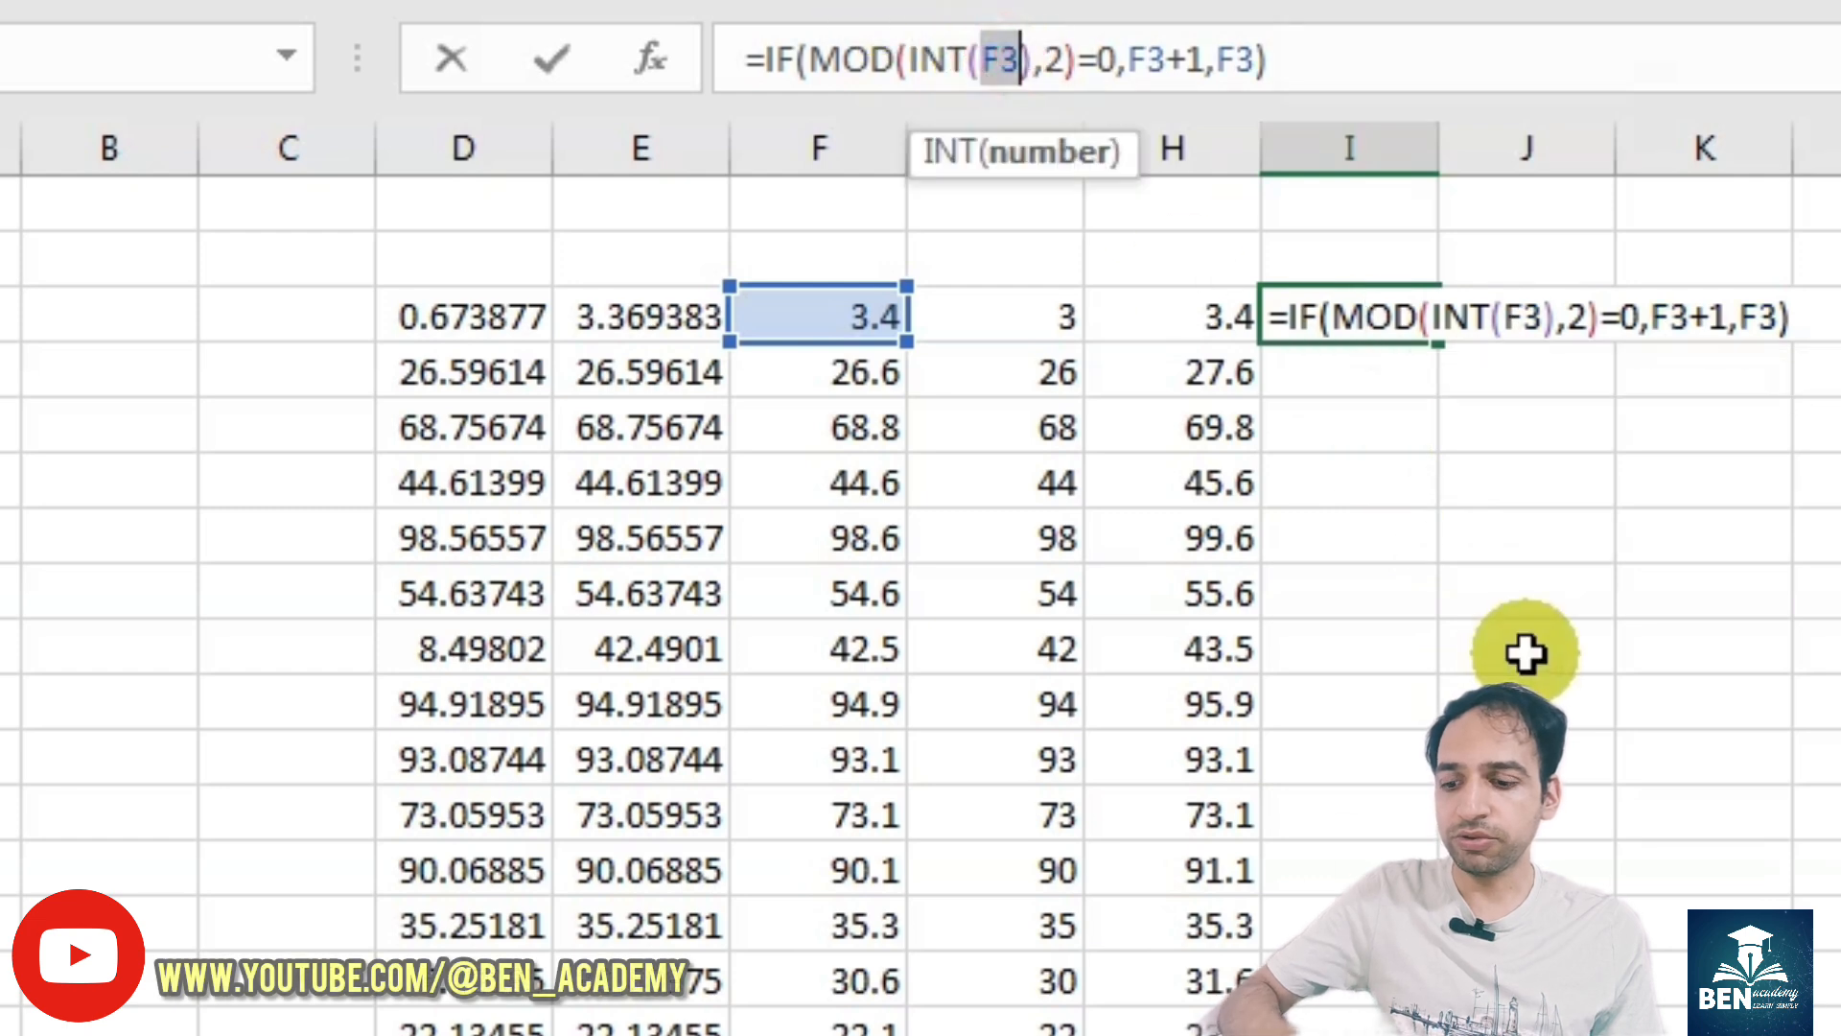
pyautogui.hotkey('ctrl', 'v')
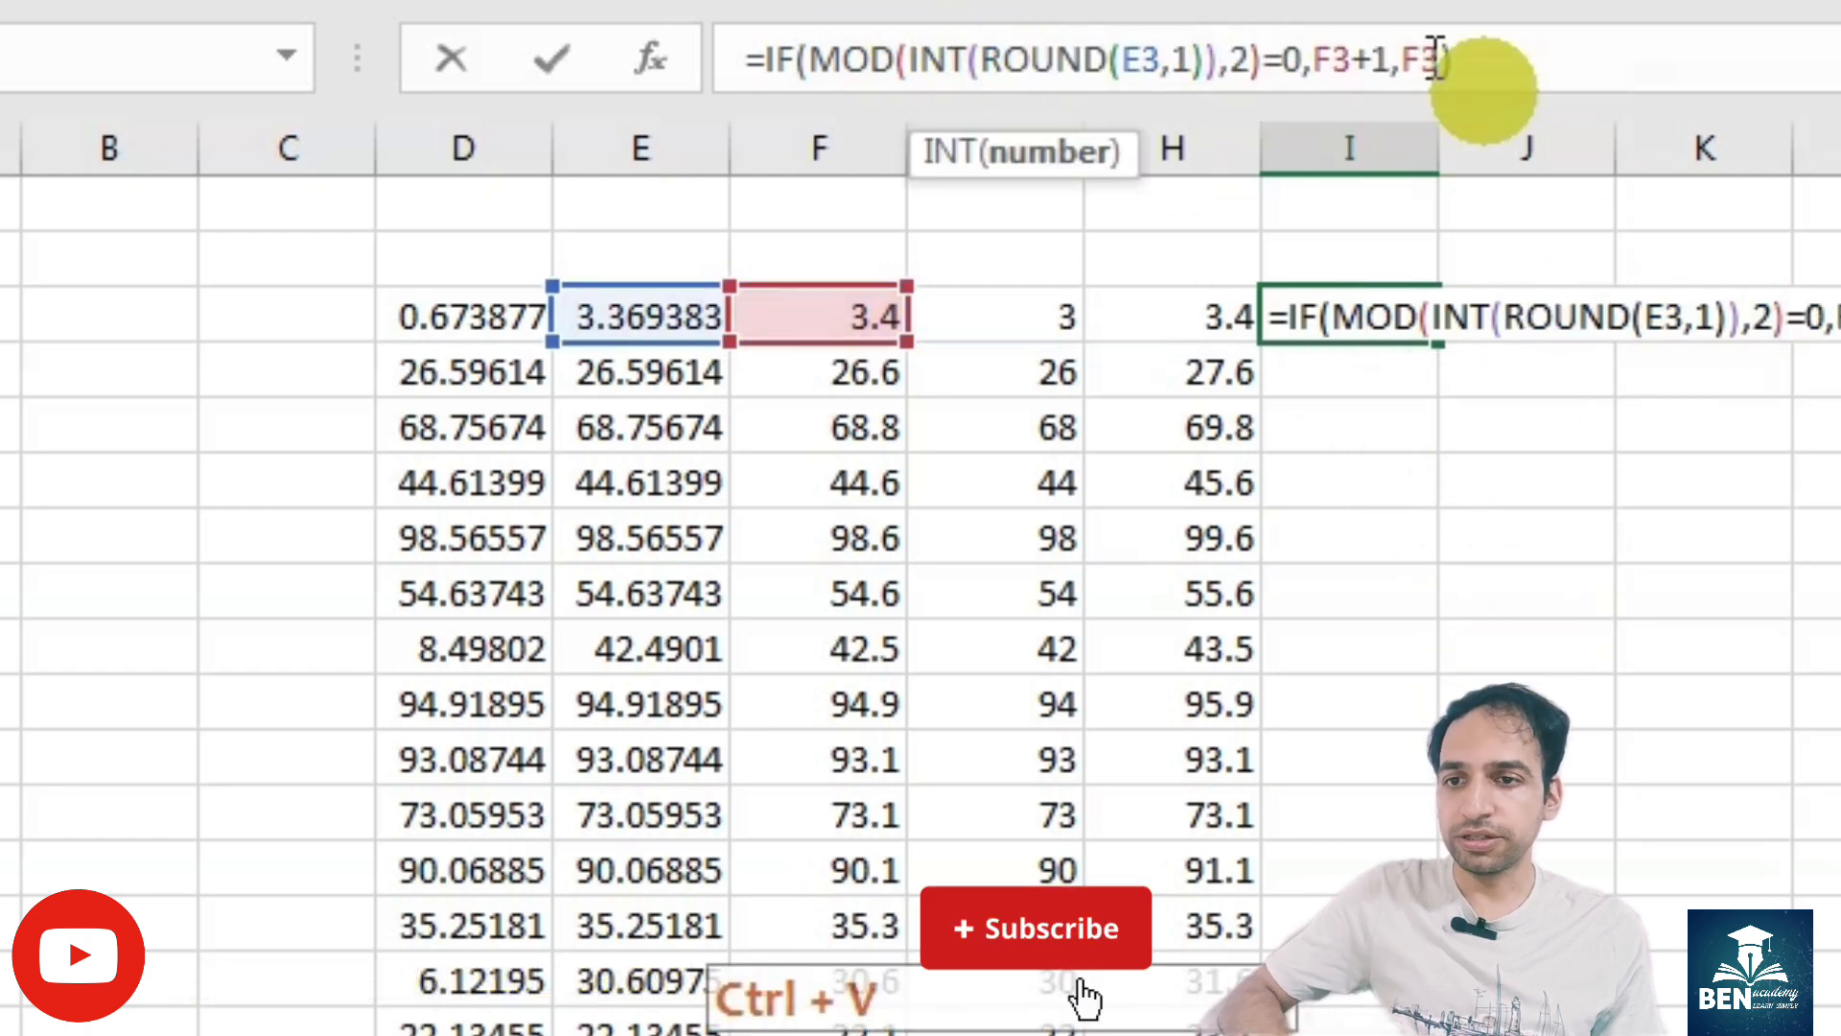
pyautogui.doubleClick(1333, 58)
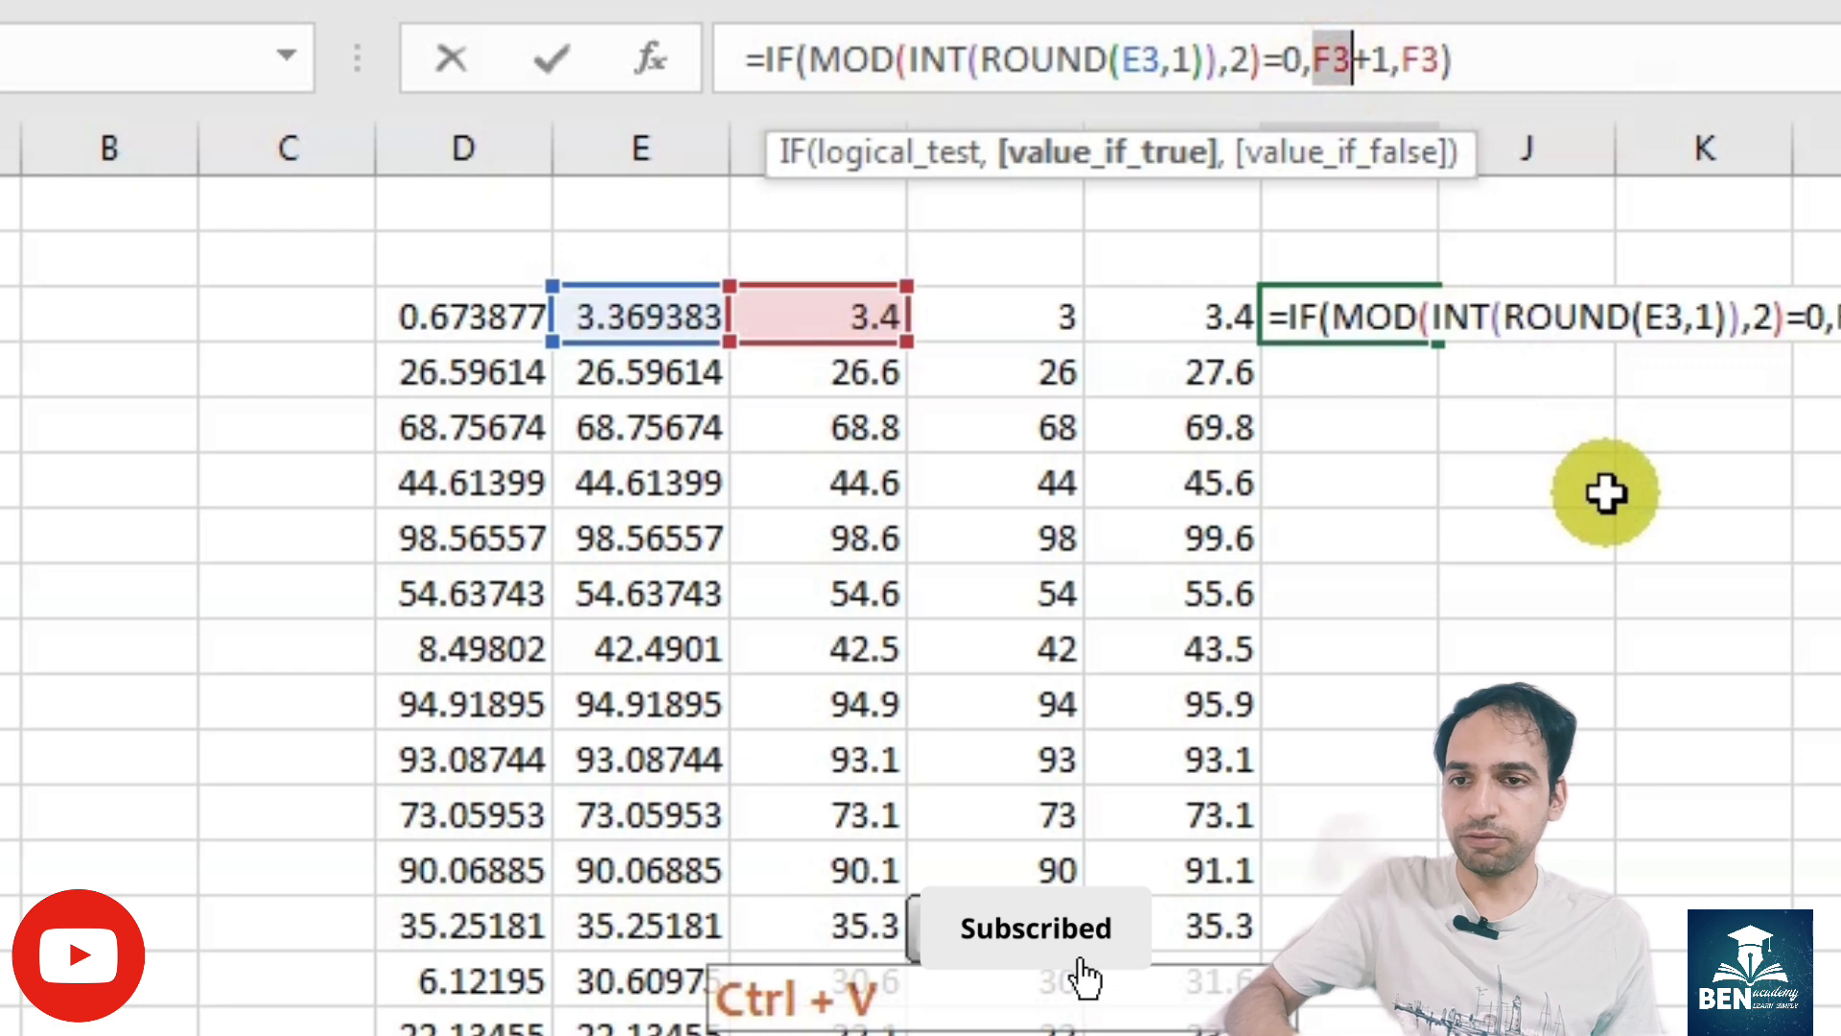
pyautogui.hotkey('ctrl', 'v')
pyautogui.doubleClick(1607, 58)
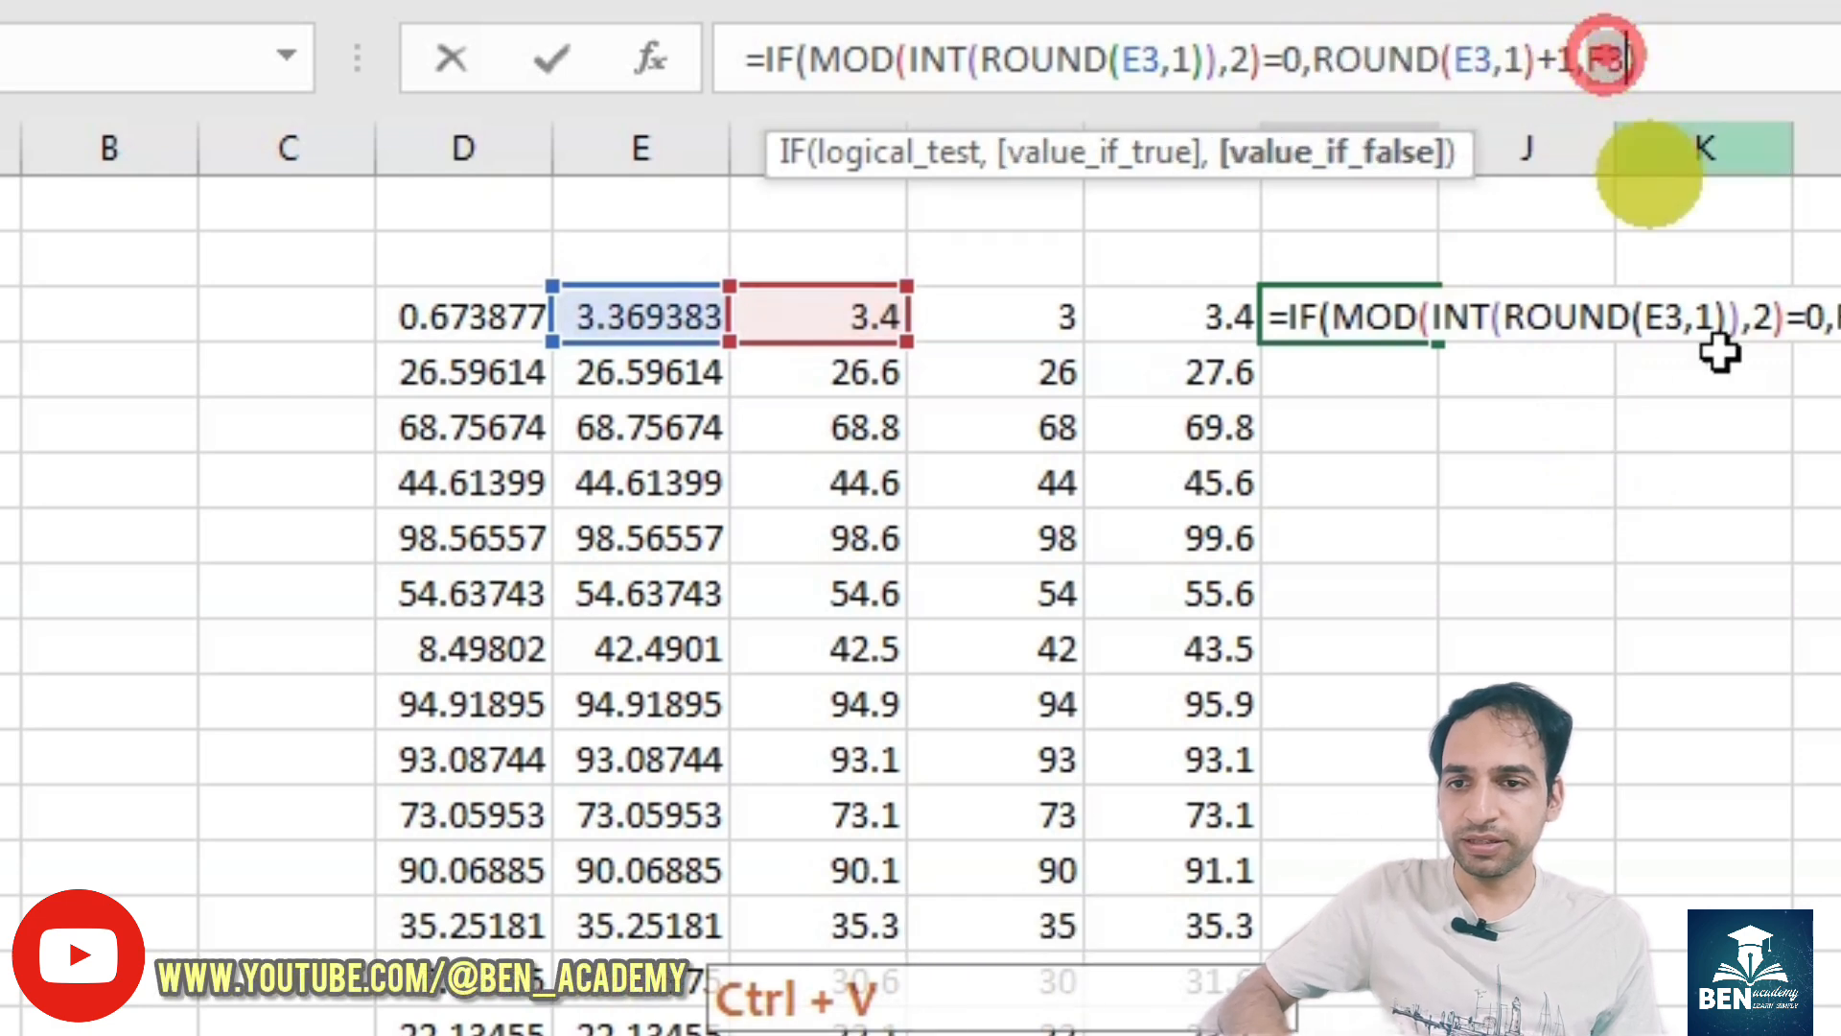
pyautogui.hotkey('ctrl', 'v')
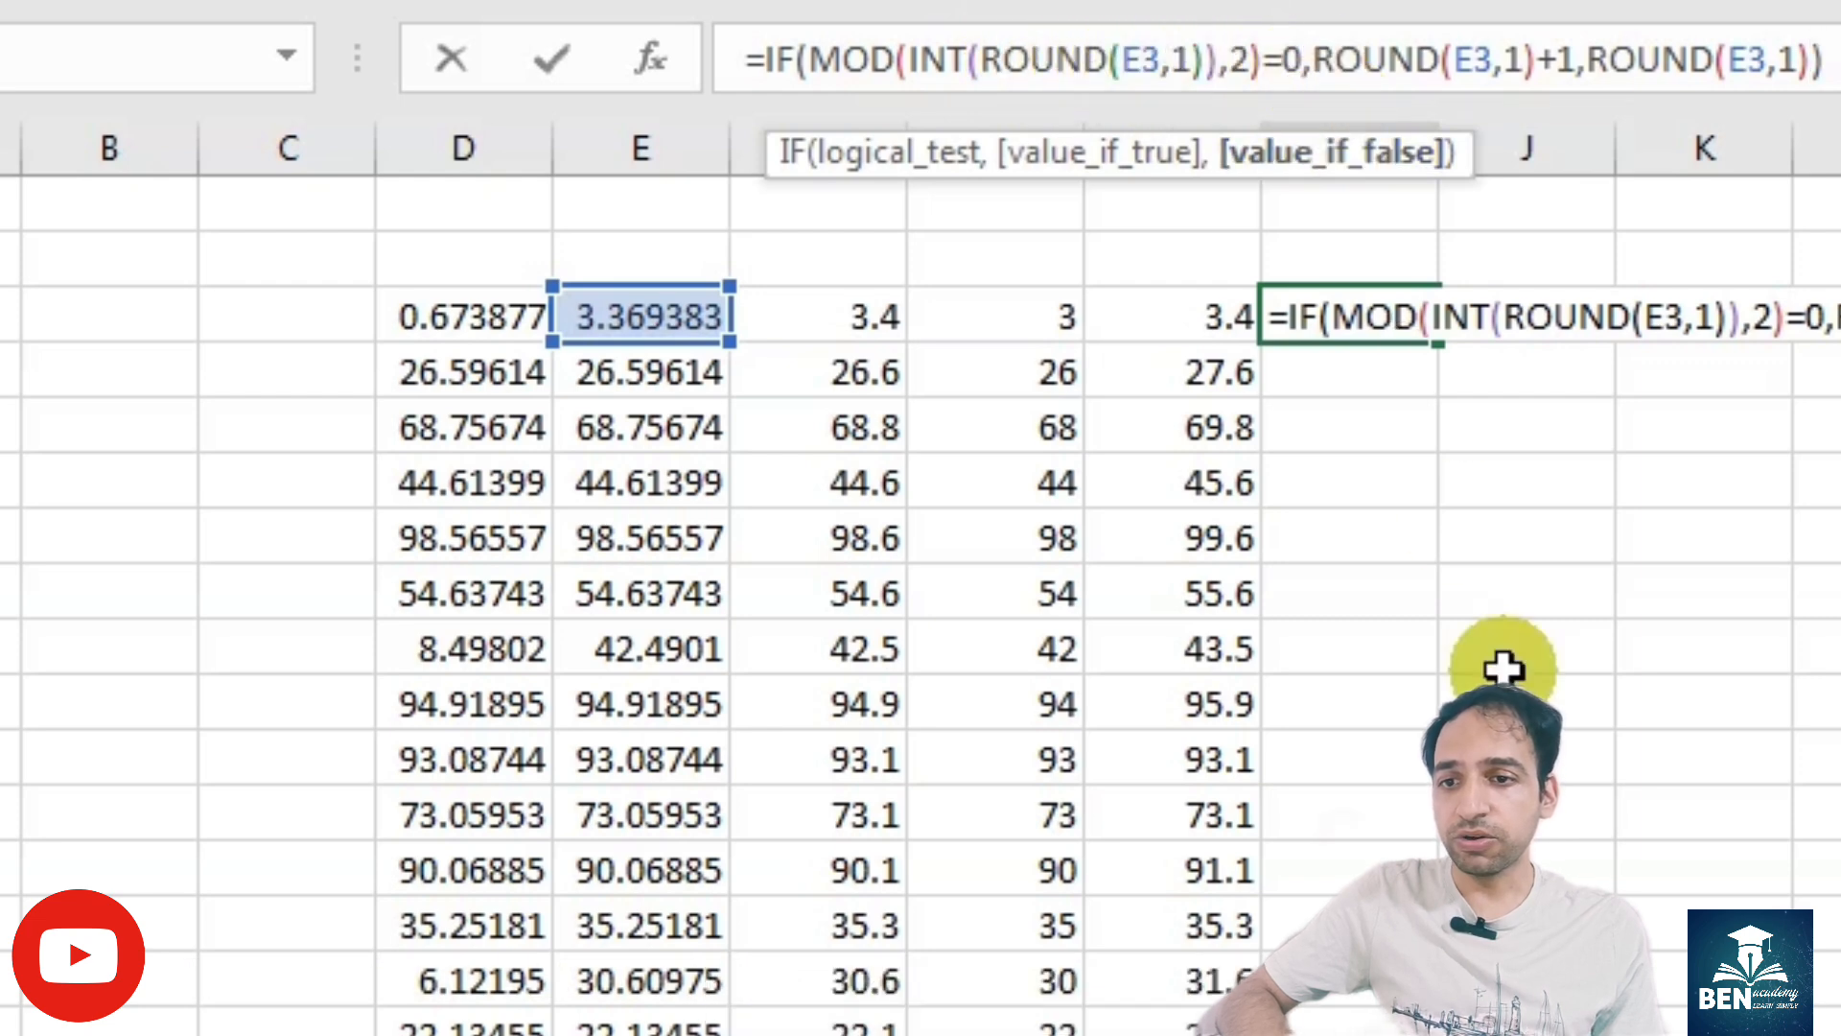
pyautogui.press('Return')
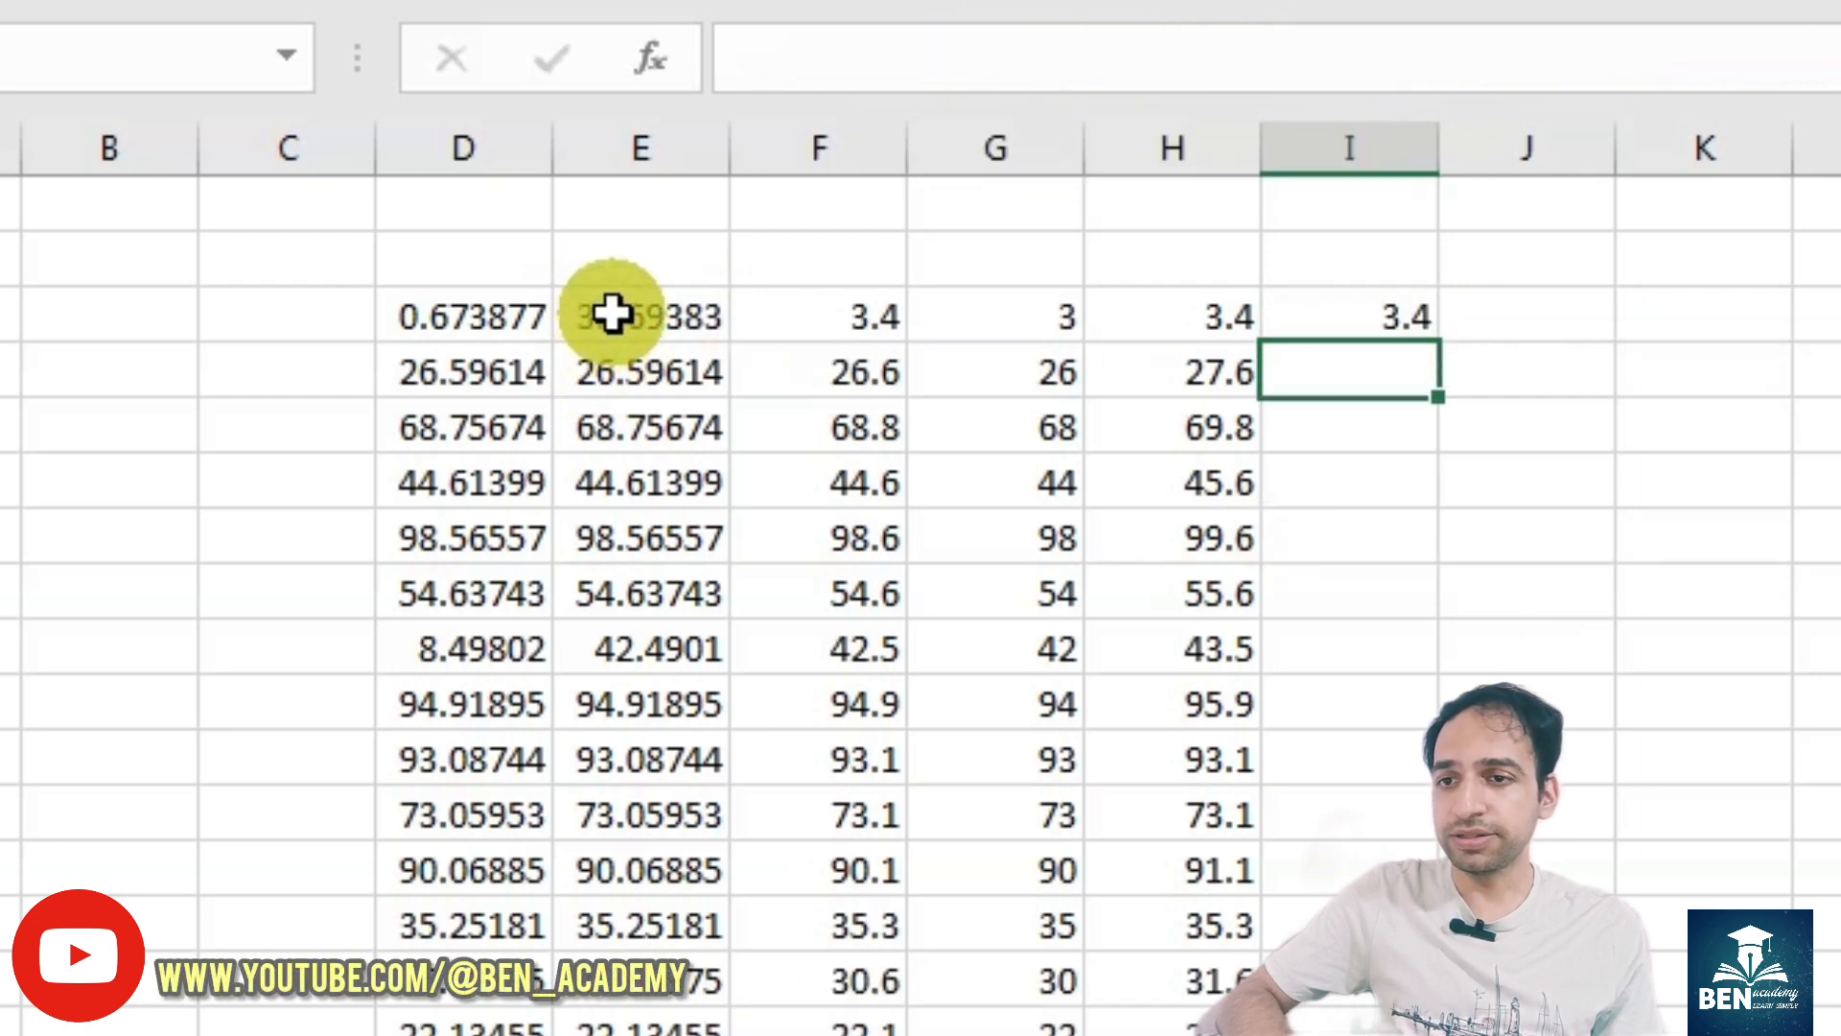
# - Copy the IF(D3<20,D3*5,D3) expression from the formula in E3, without its equals sign
pyautogui.click(614, 316)
pyautogui.moveTo(1090, 58); pyautogui.dragTo(764, 57)
pyautogui.hotkey('ctrl', 'c')
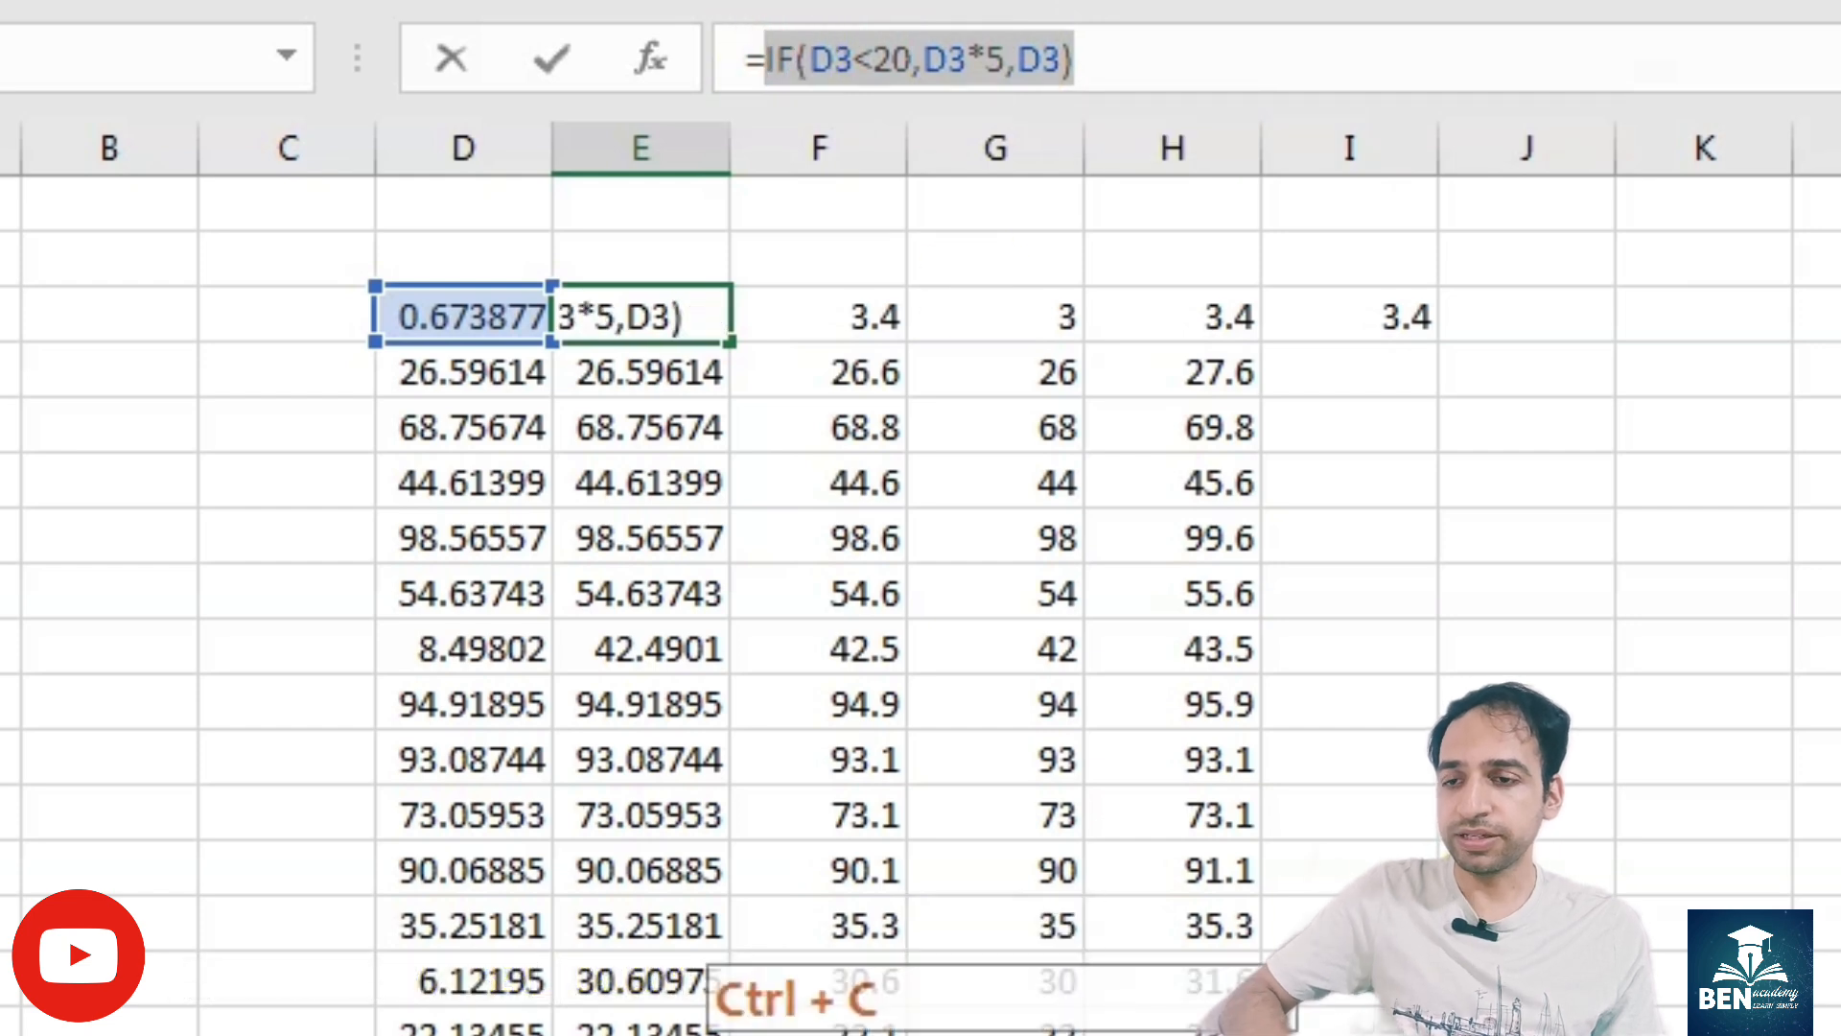
pyautogui.press('Return')
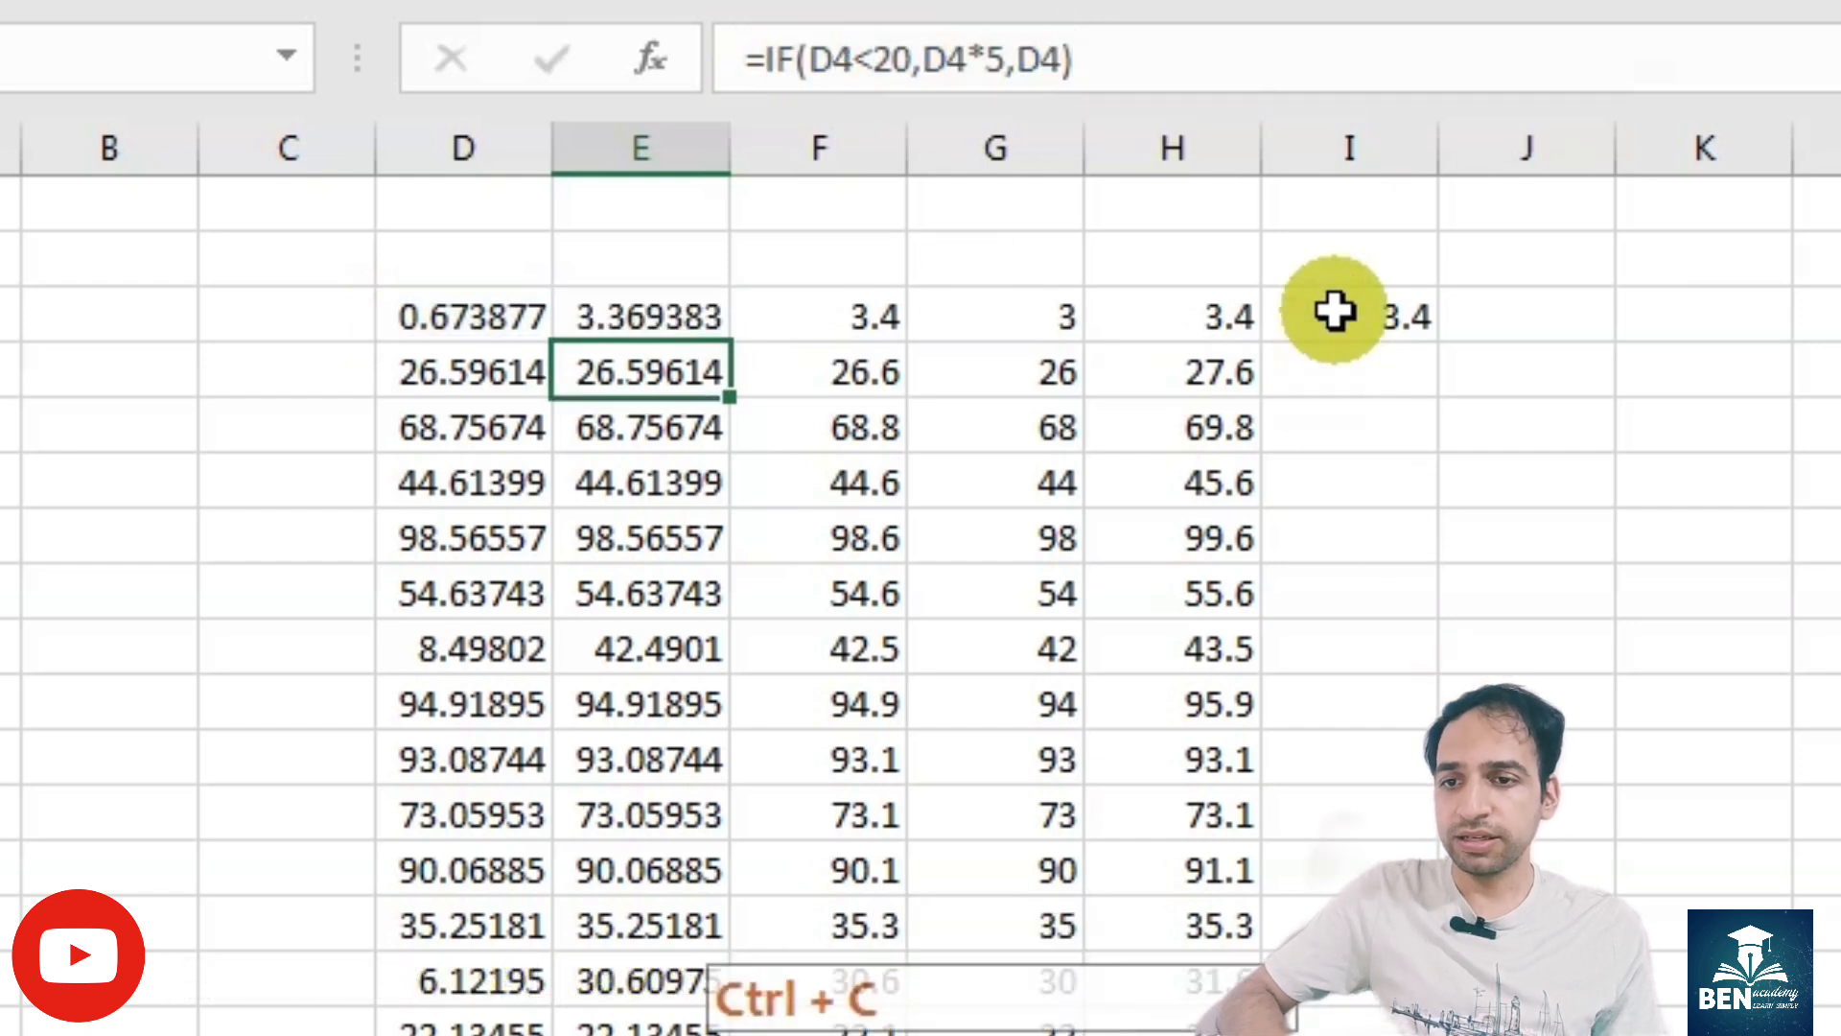
# - Replace all three E3 references in the I3 formula with IF(D3<20,D3*5,D3)
pyautogui.click(1335, 310)
pyautogui.click(1129, 67)
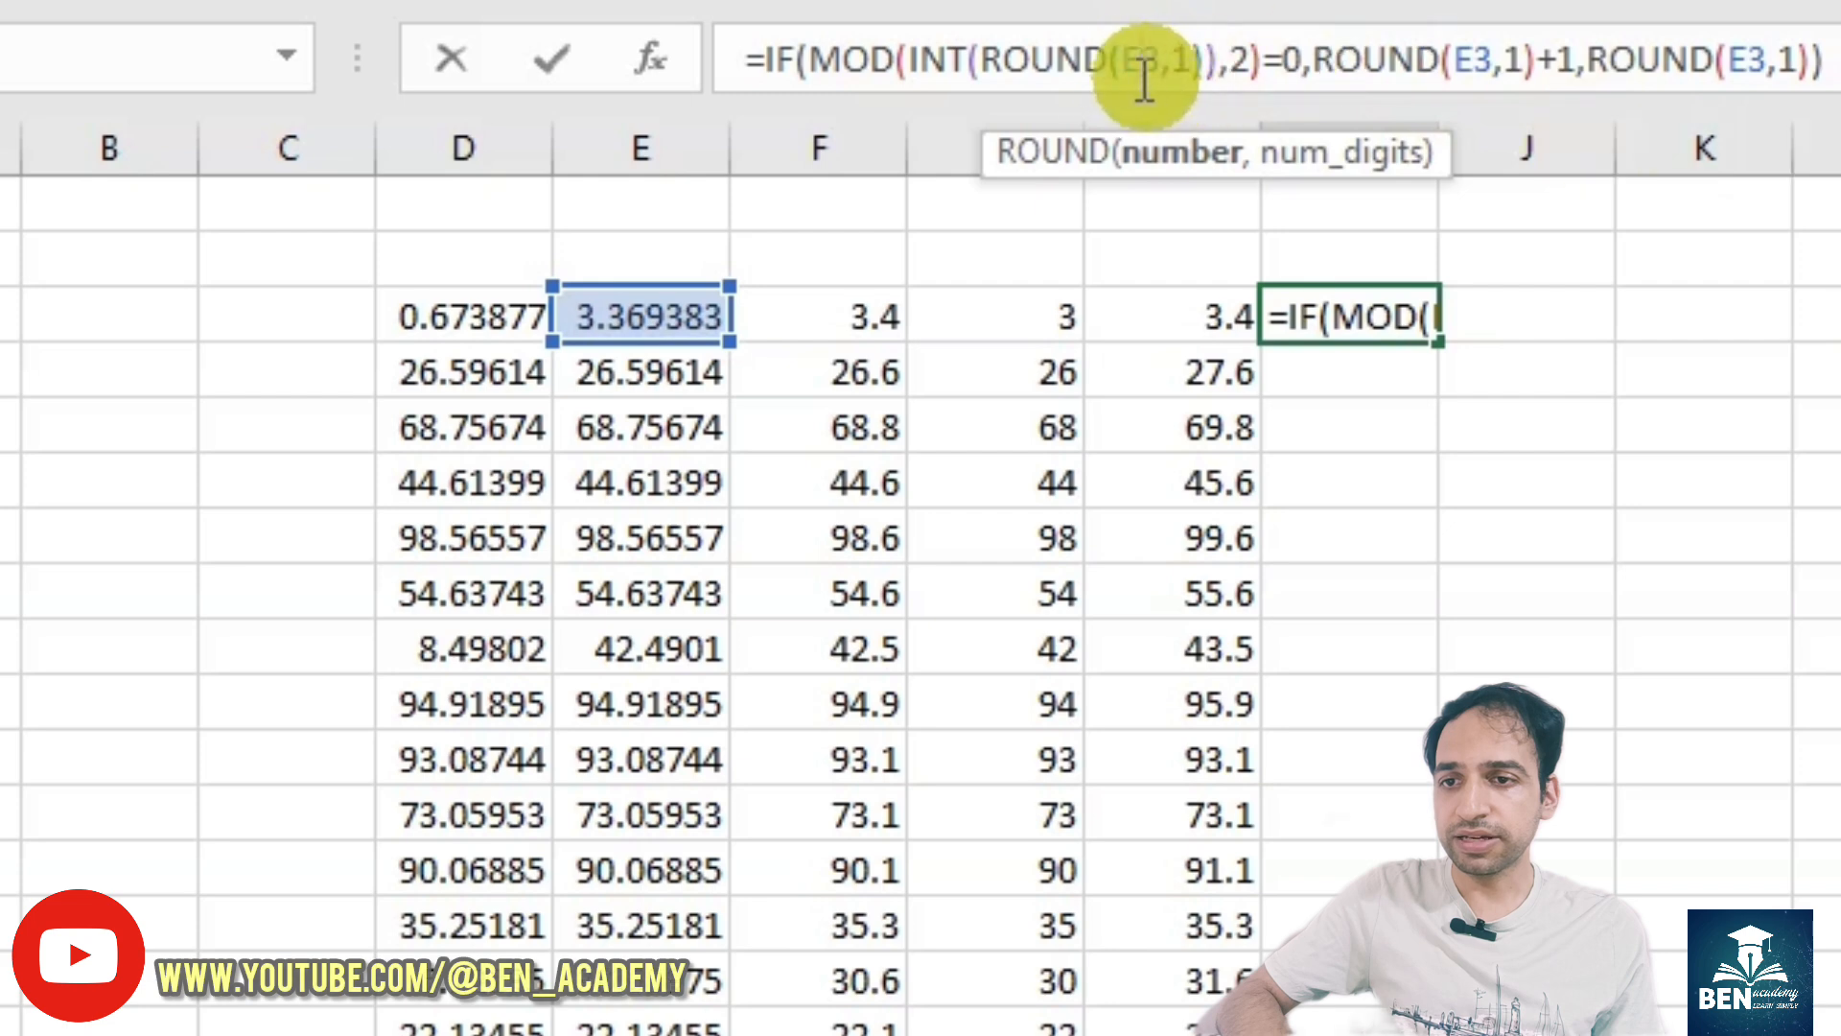
pyautogui.doubleClick(1137, 60)
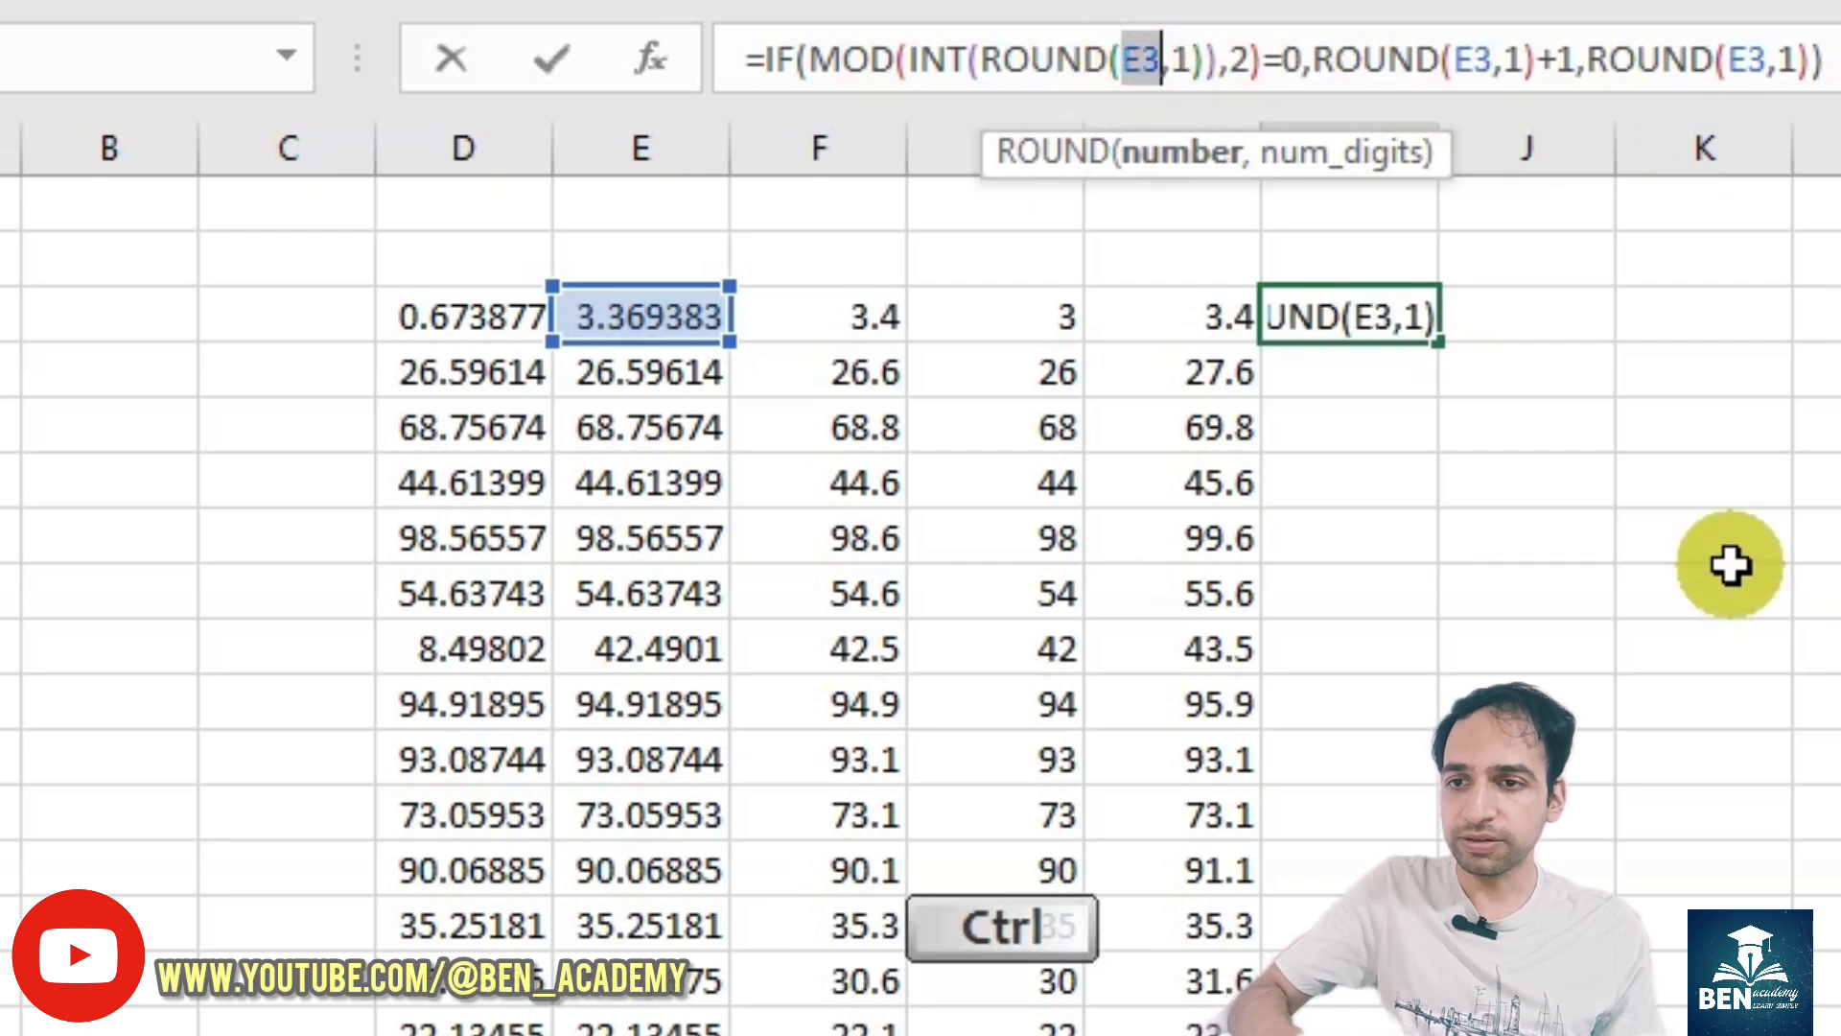
pyautogui.hotkey('ctrl', 'v')
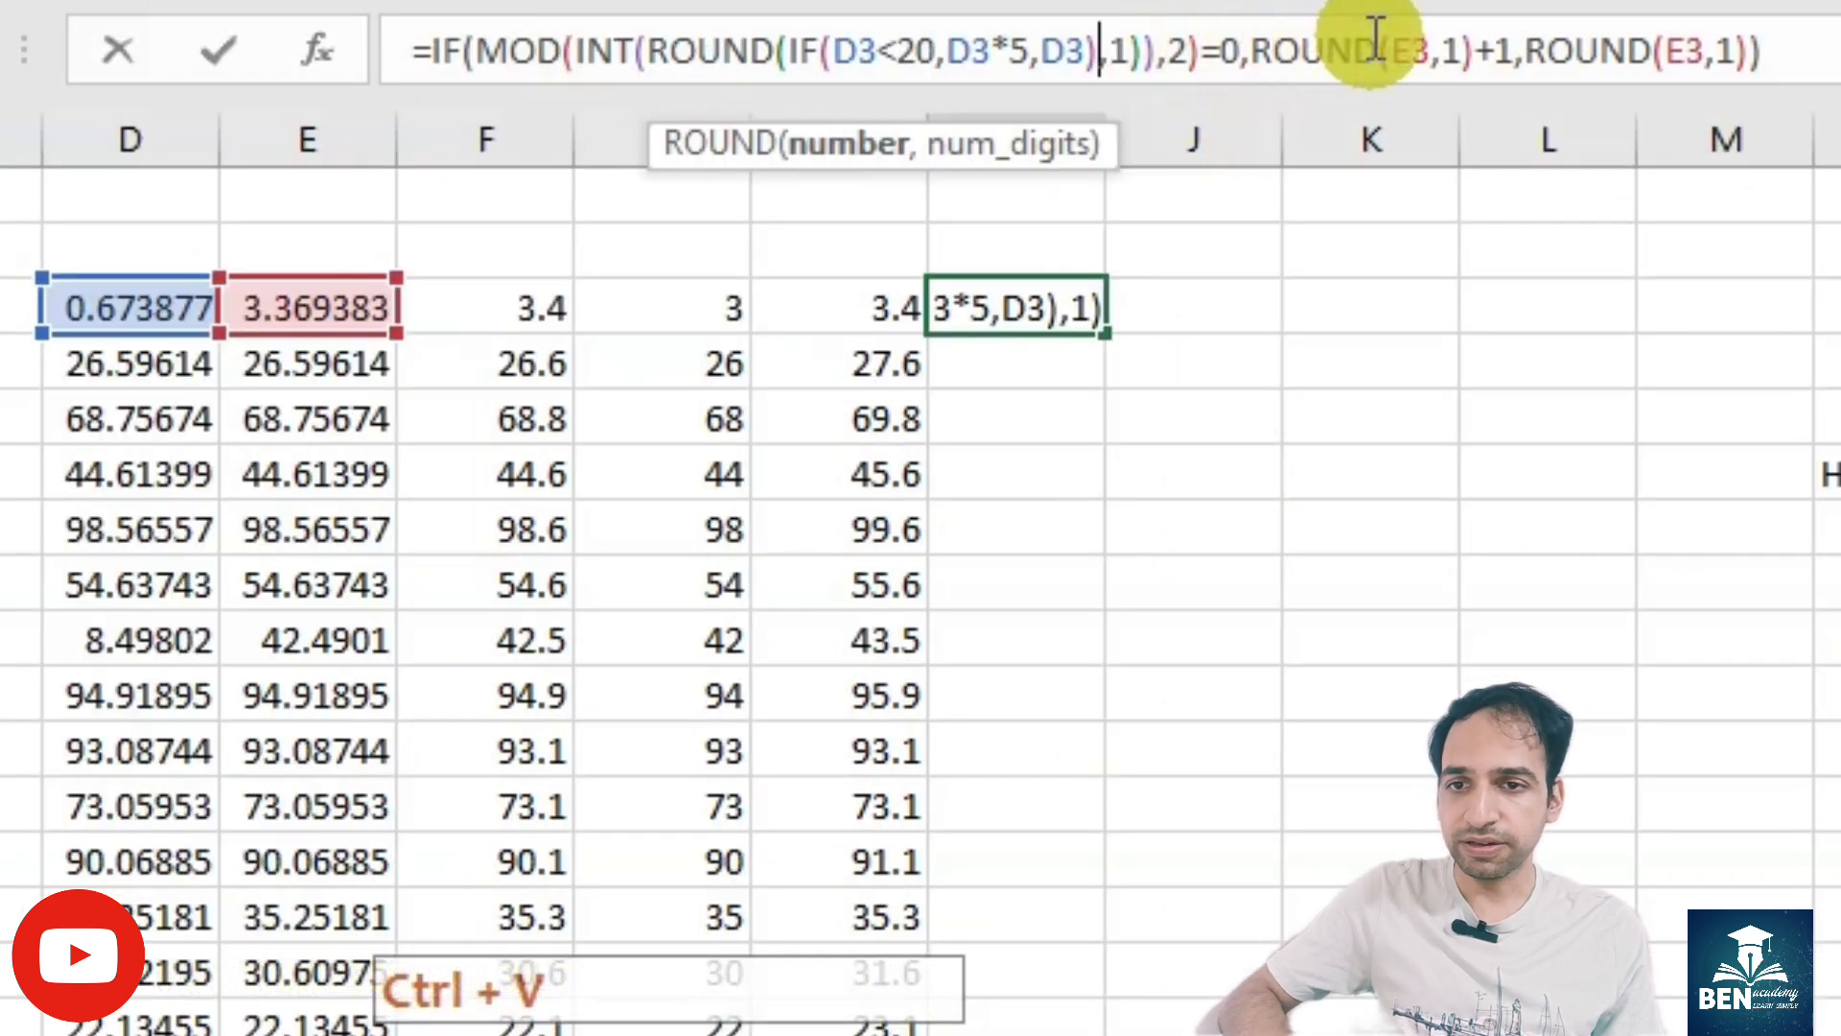
pyautogui.doubleClick(1420, 51)
pyautogui.hotkey('ctrl', 'v')
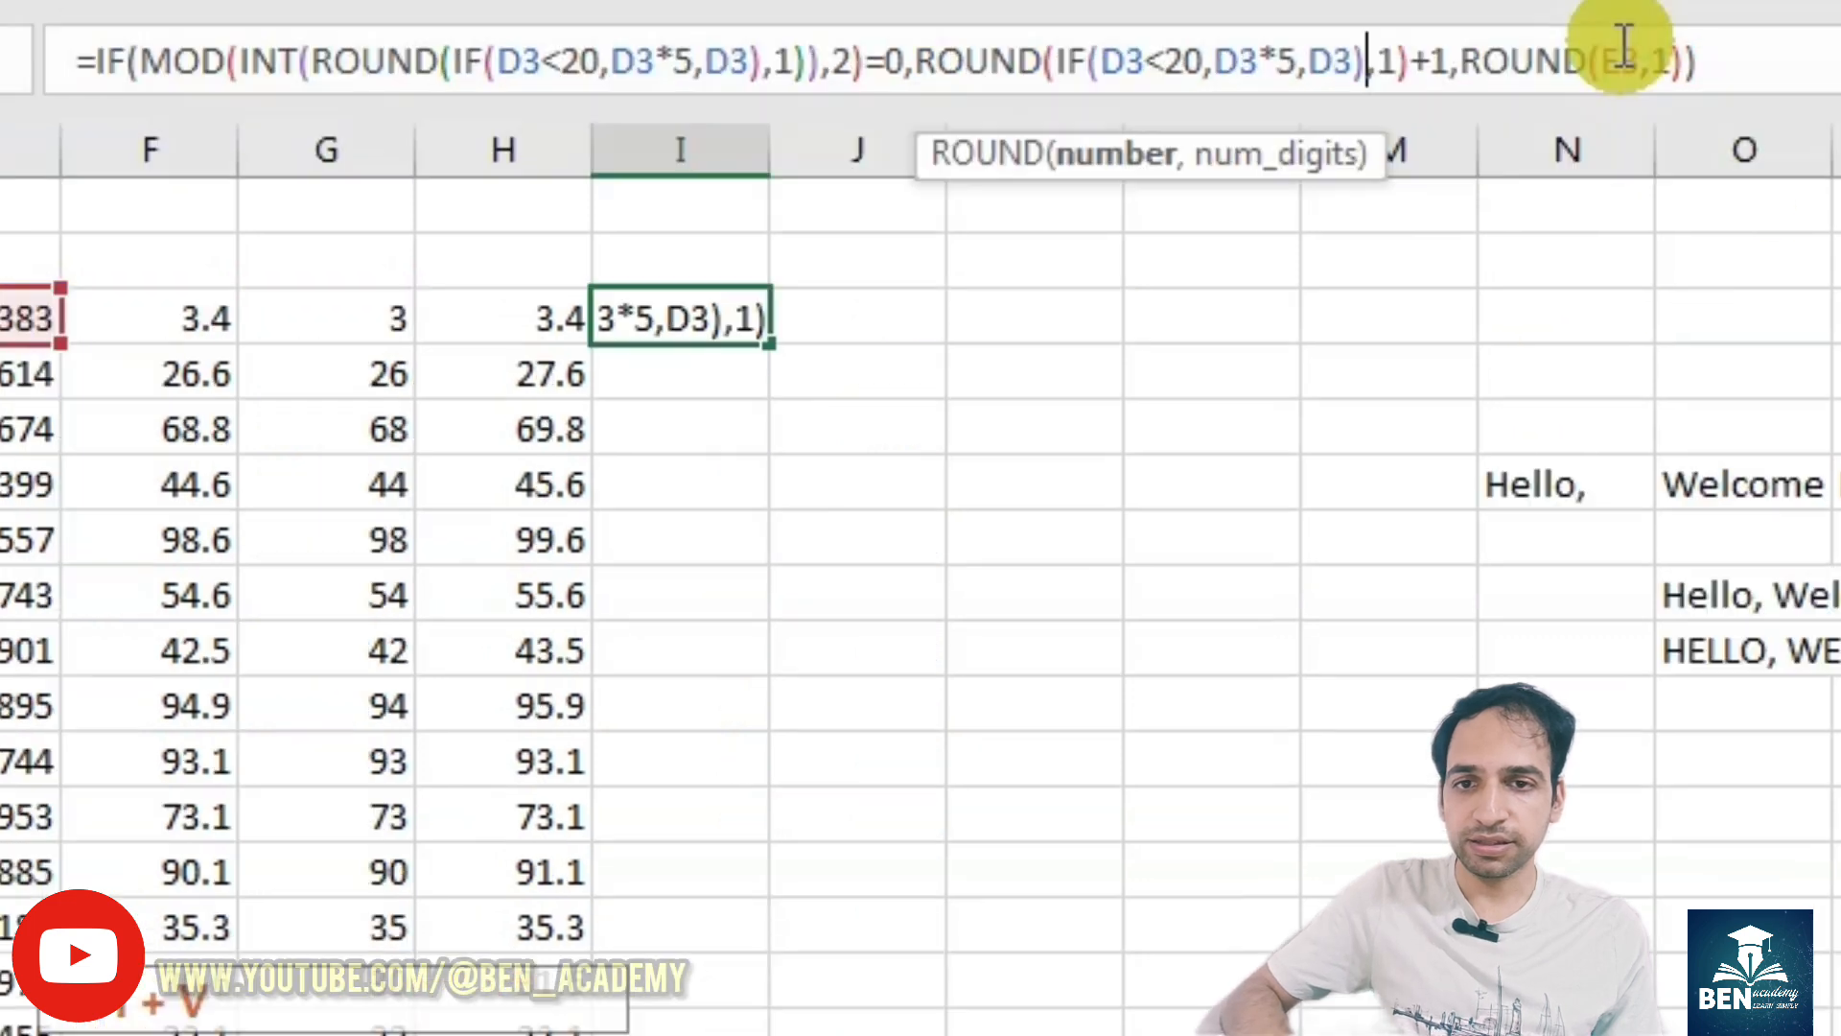
pyautogui.doubleClick(1621, 55)
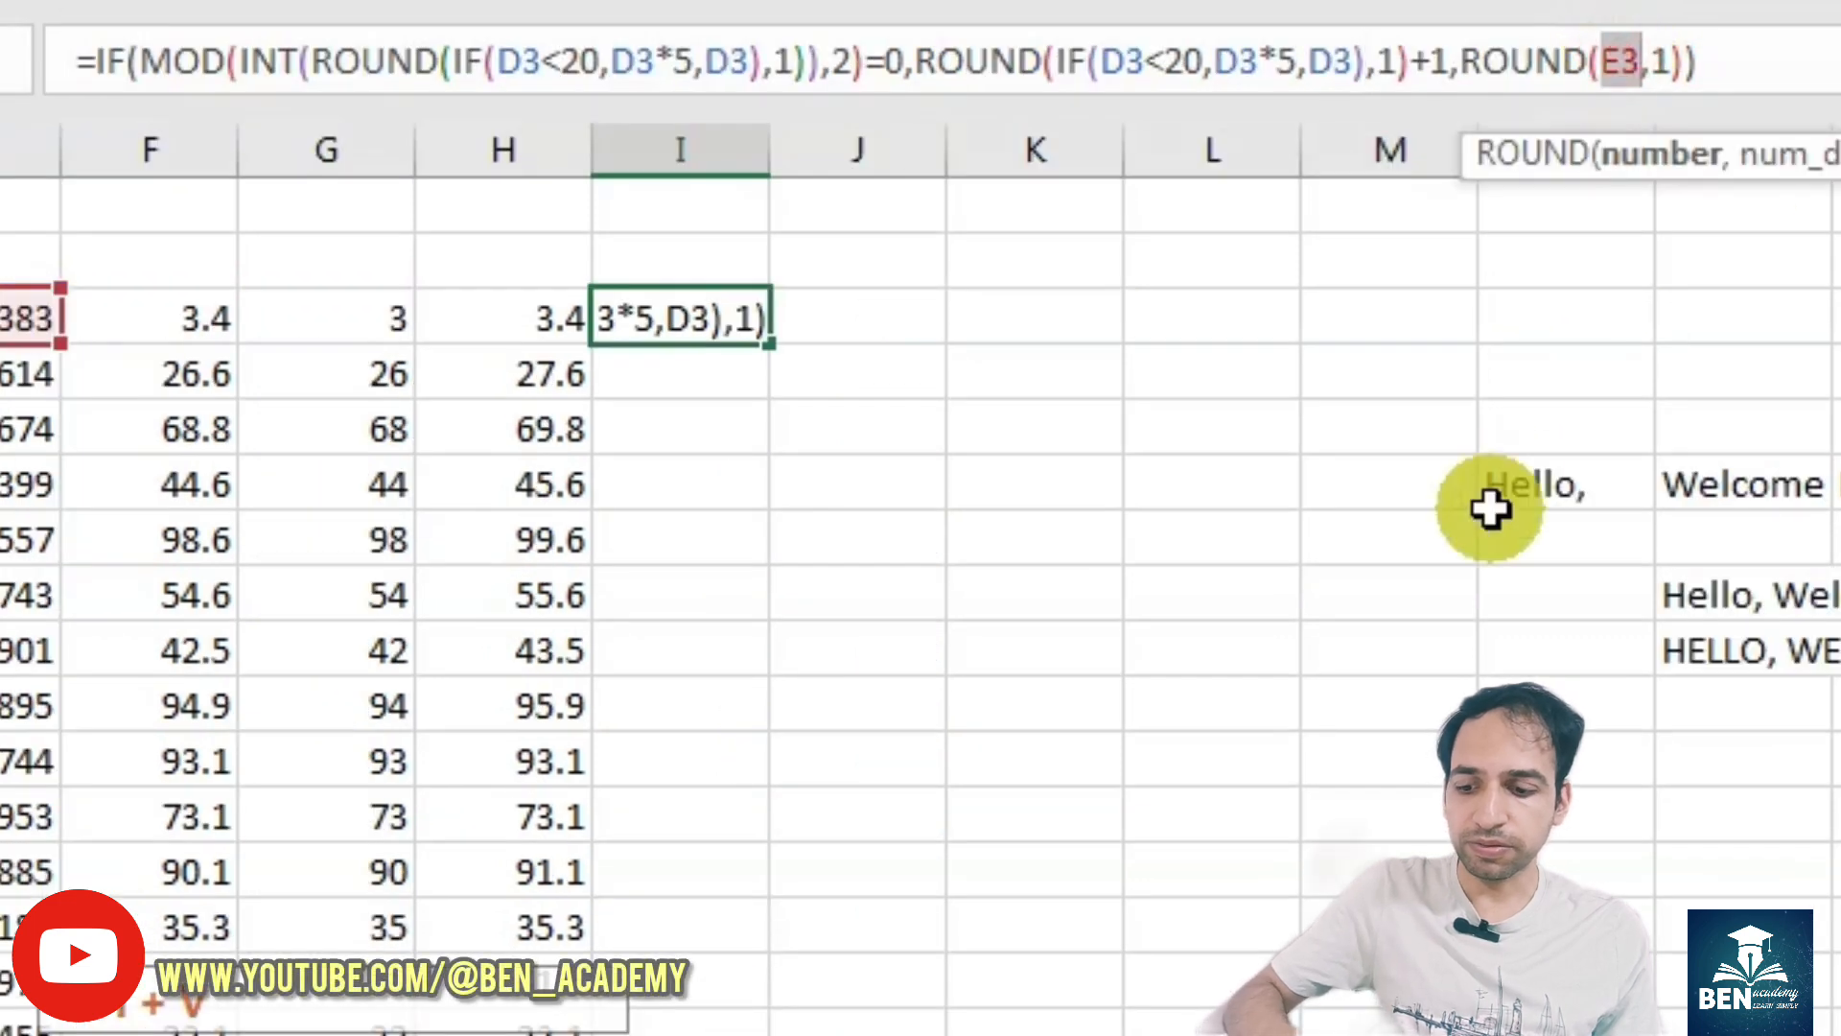
pyautogui.hotkey('ctrl', 'v')
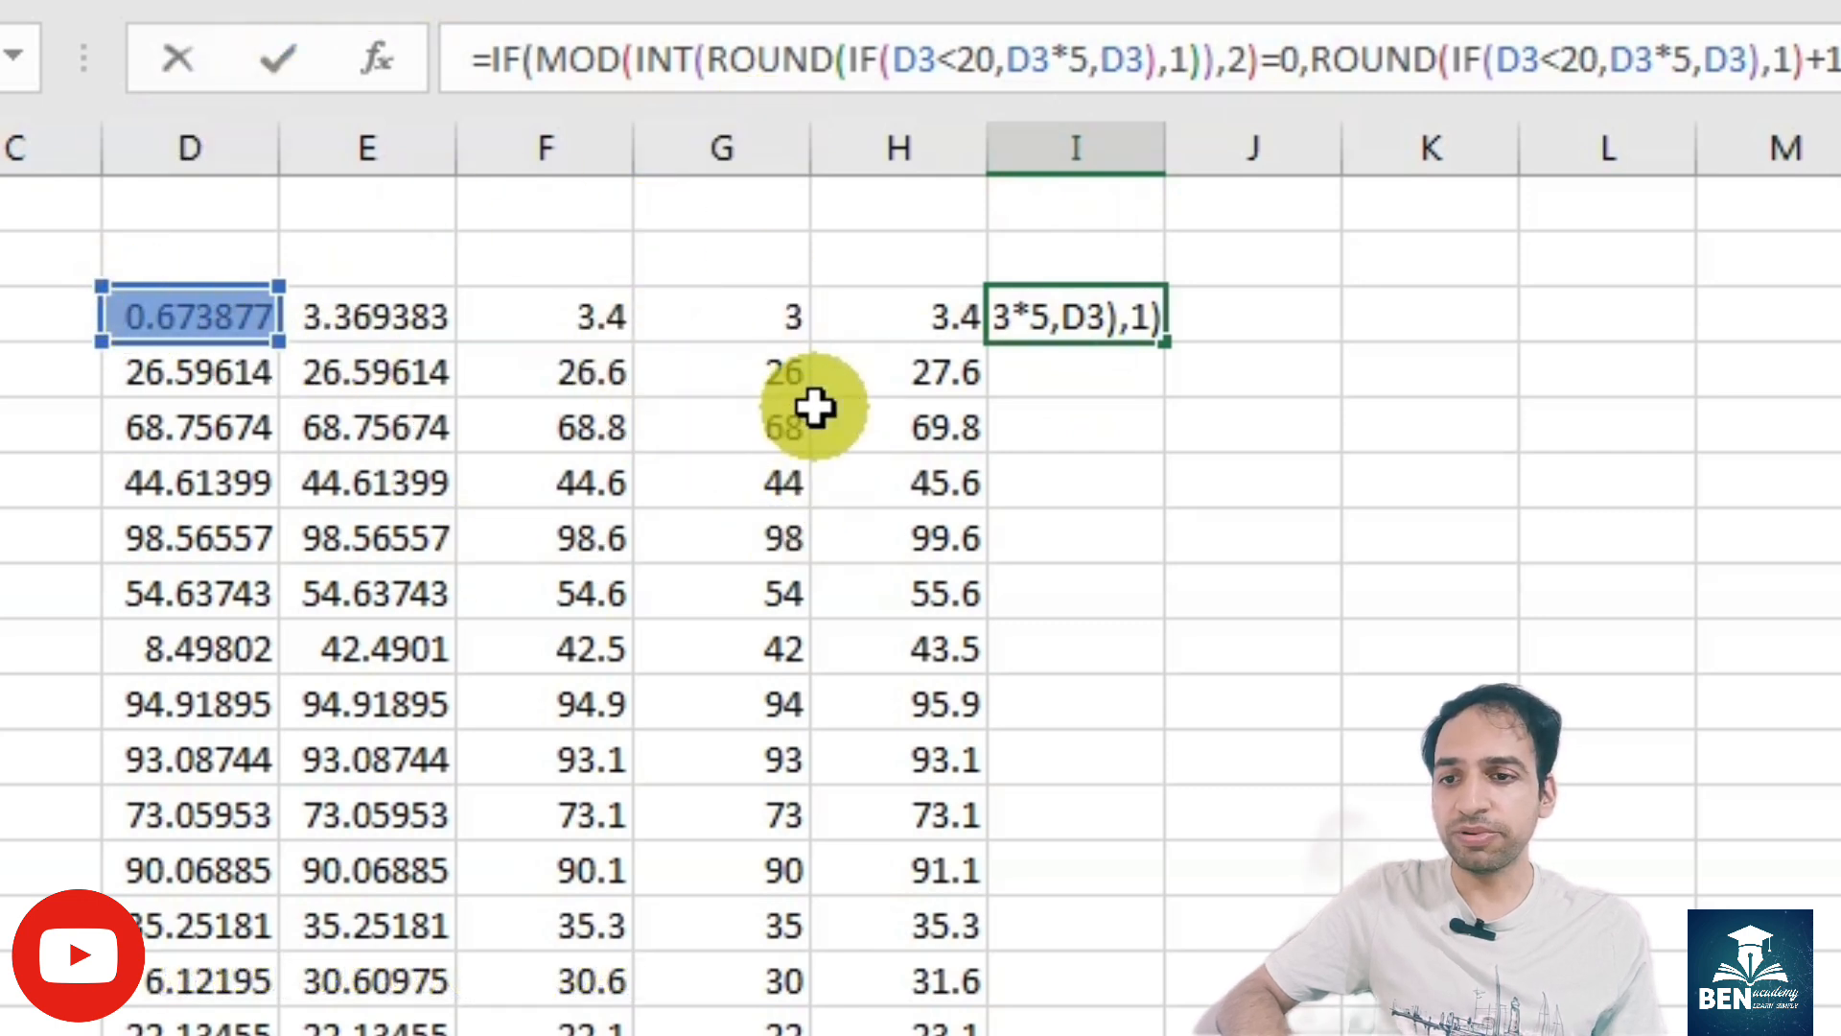
pyautogui.press('Return')
# - Clear the helper formulas in E3:H3 and fill the nested I3 formula down to I19
pyautogui.click(1015, 319)
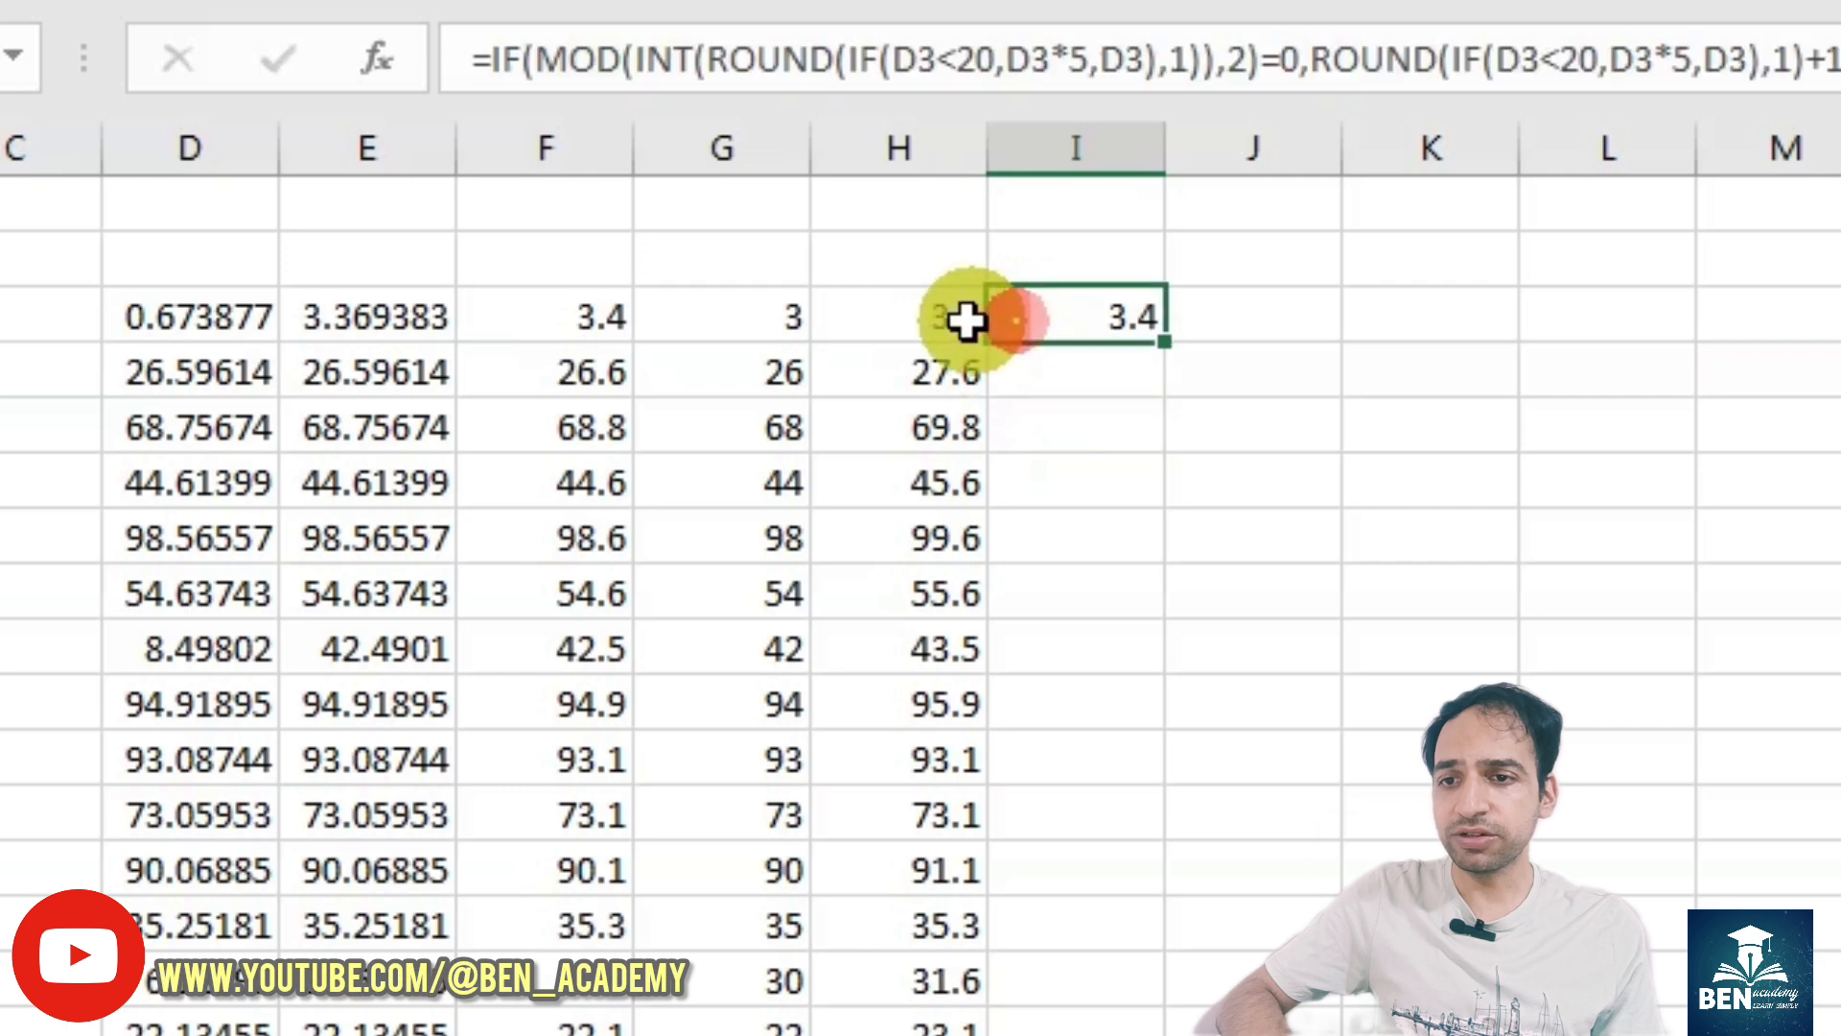
pyautogui.moveTo(928, 317); pyautogui.dragTo(338, 299)
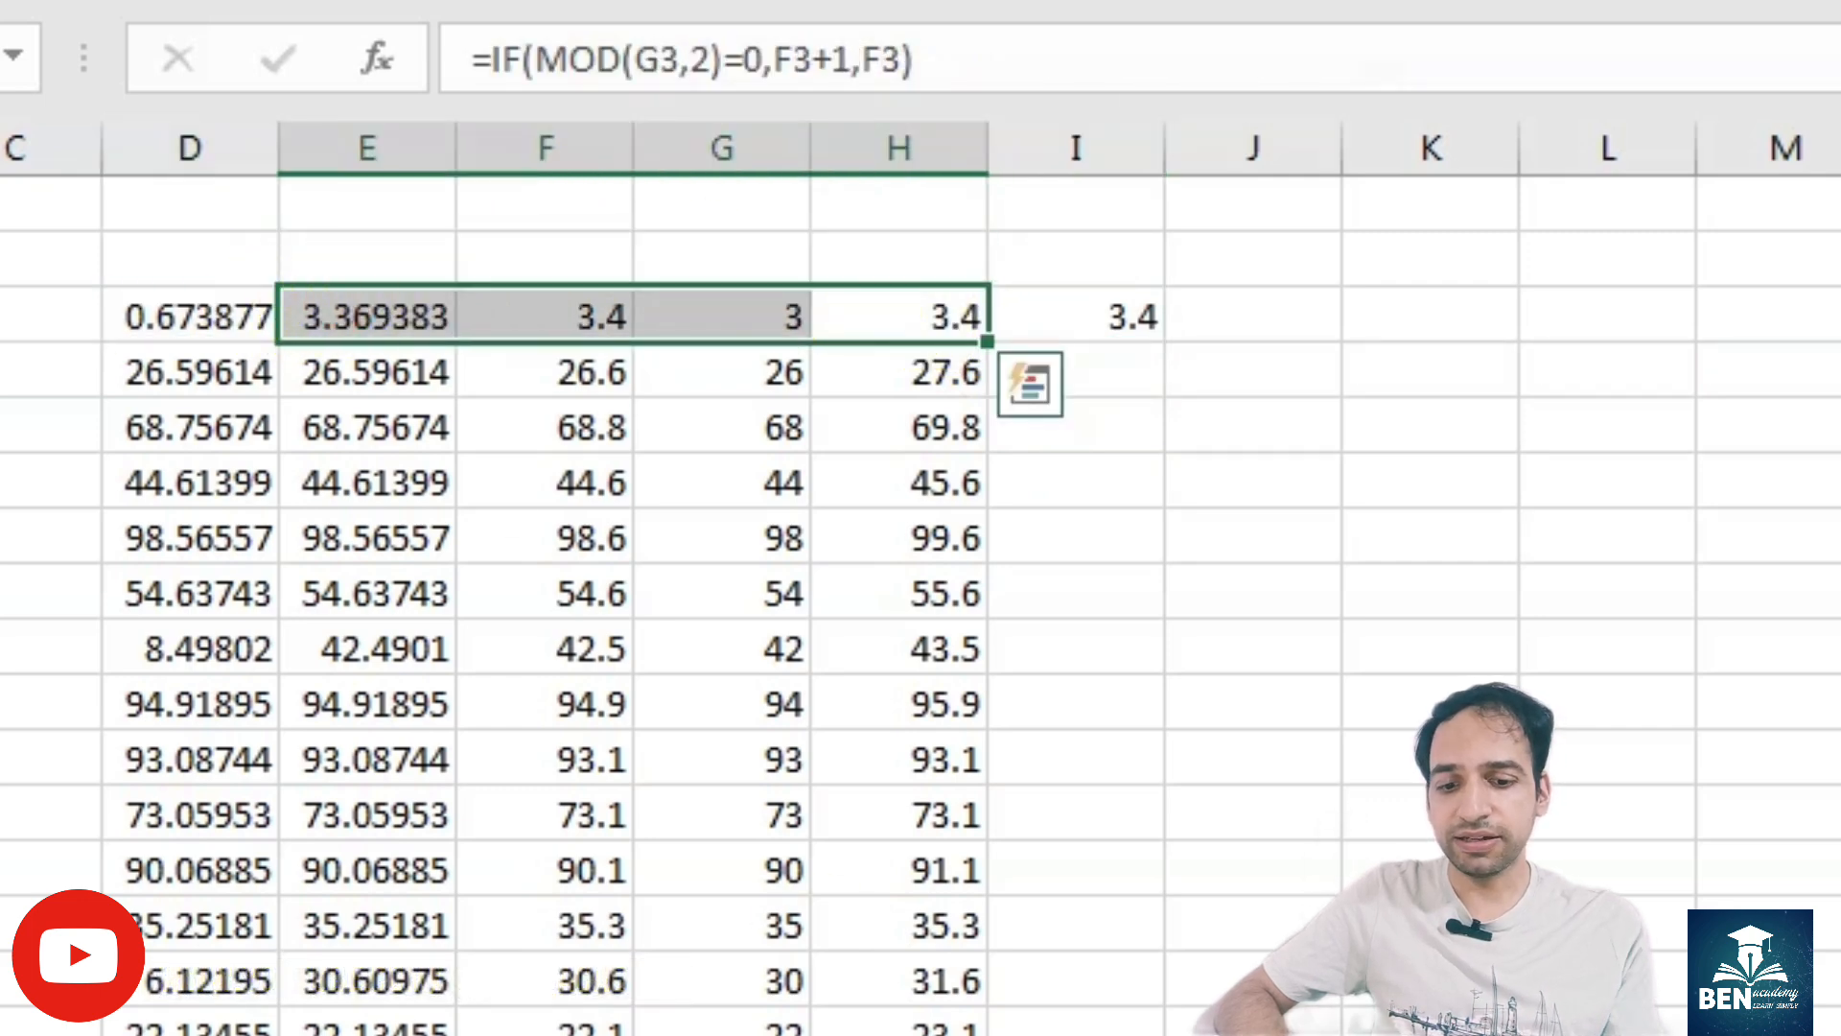
pyautogui.press('Delete')
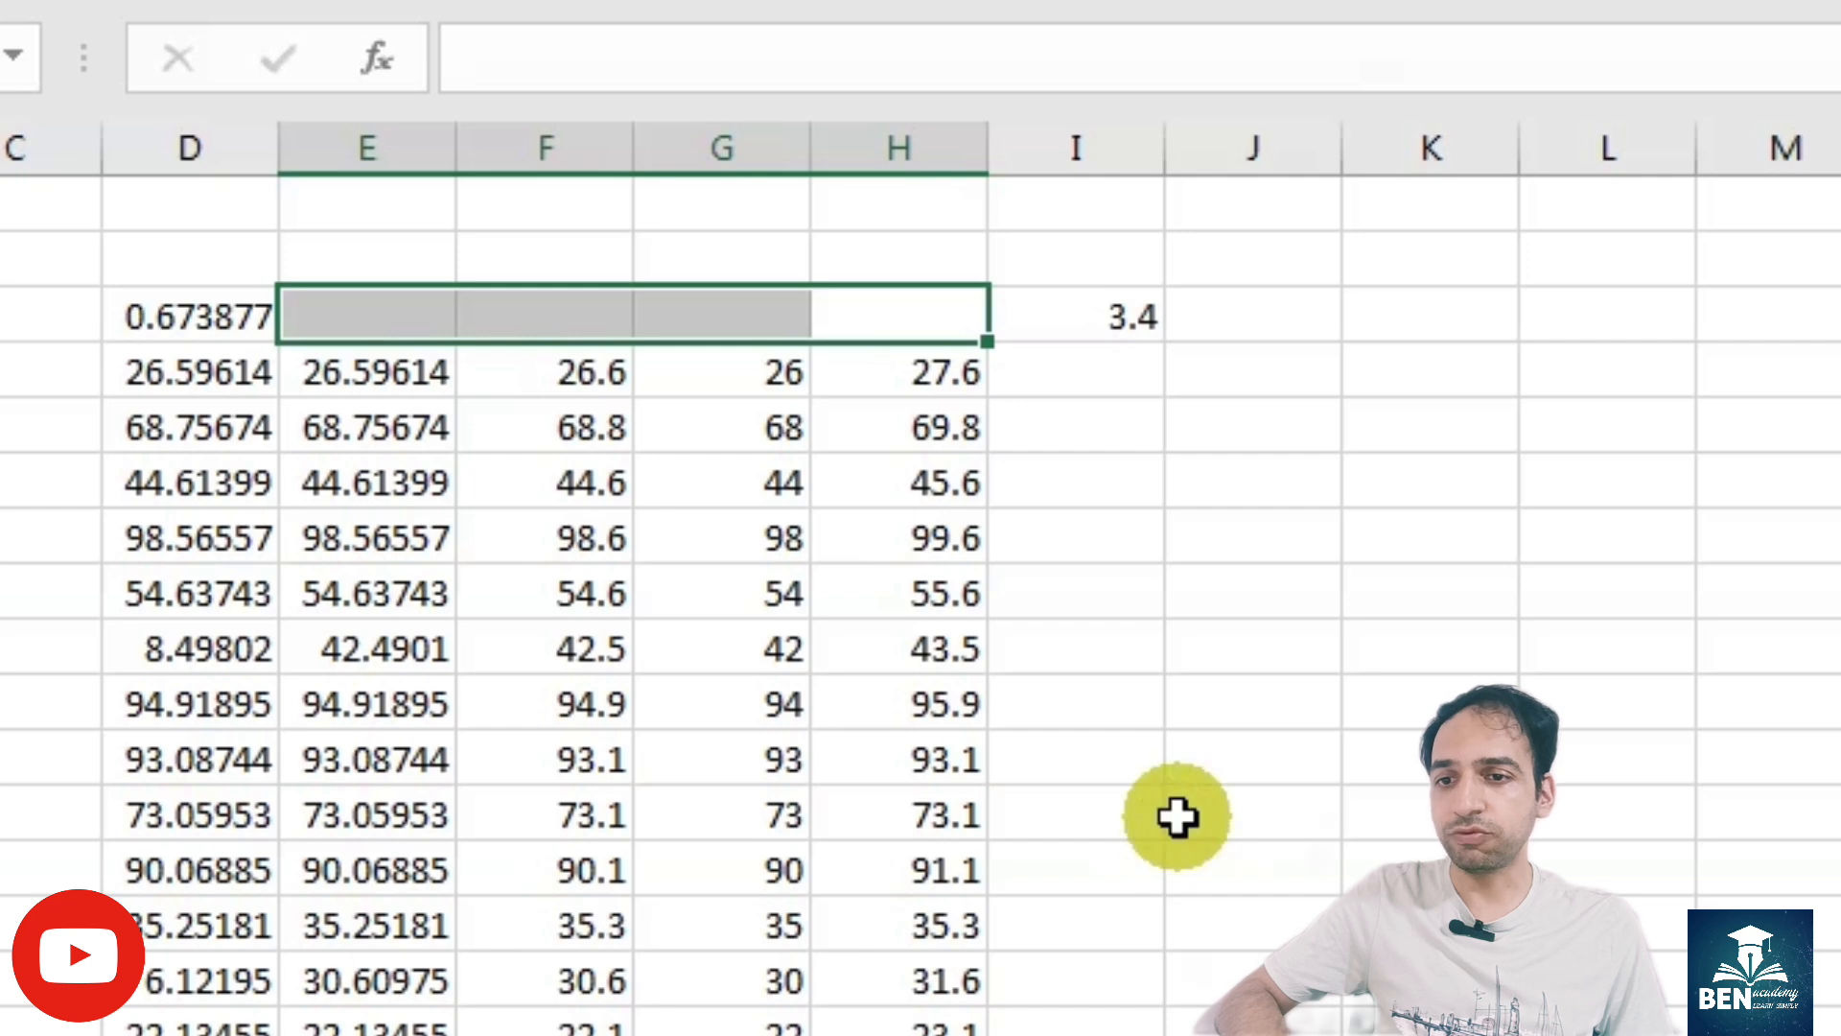
pyautogui.click(1096, 319)
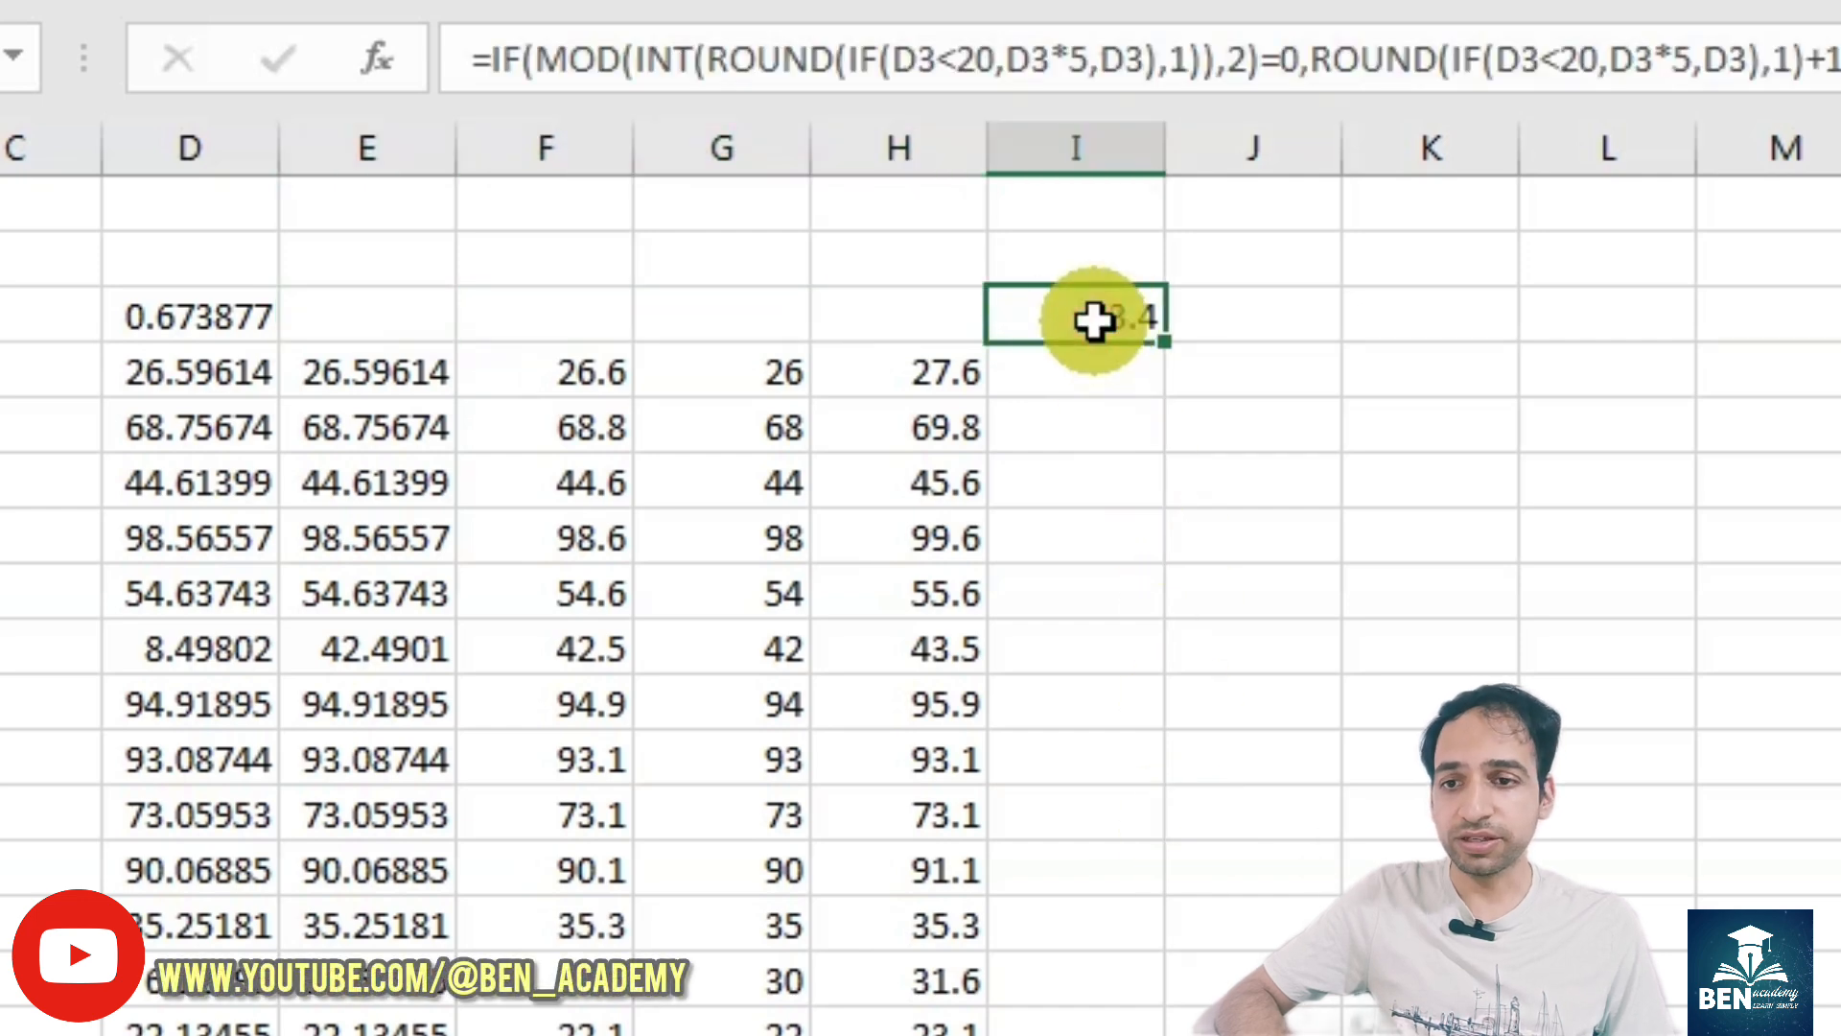
pyautogui.doubleClick(1167, 343)
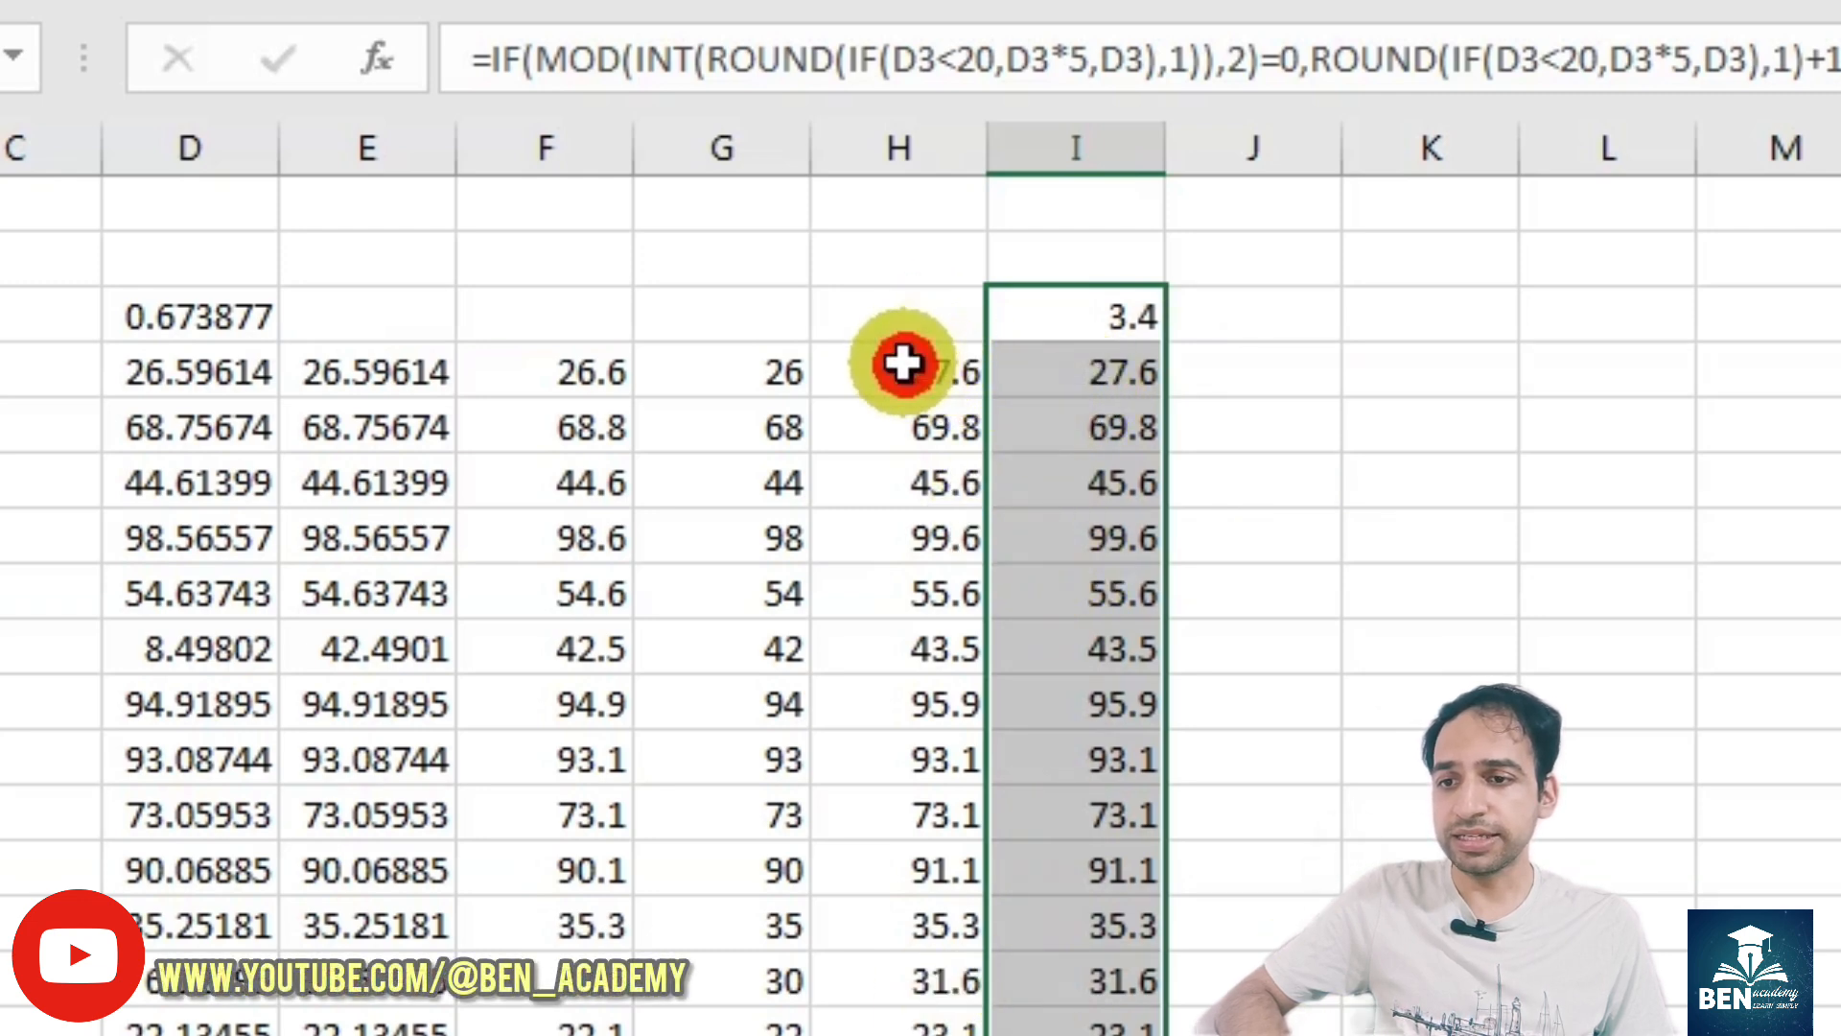
# - Clear the remaining helper formulas in E4:H19 and review the nested formula in I3
pyautogui.moveTo(902, 362); pyautogui.dragTo(453, 1035)
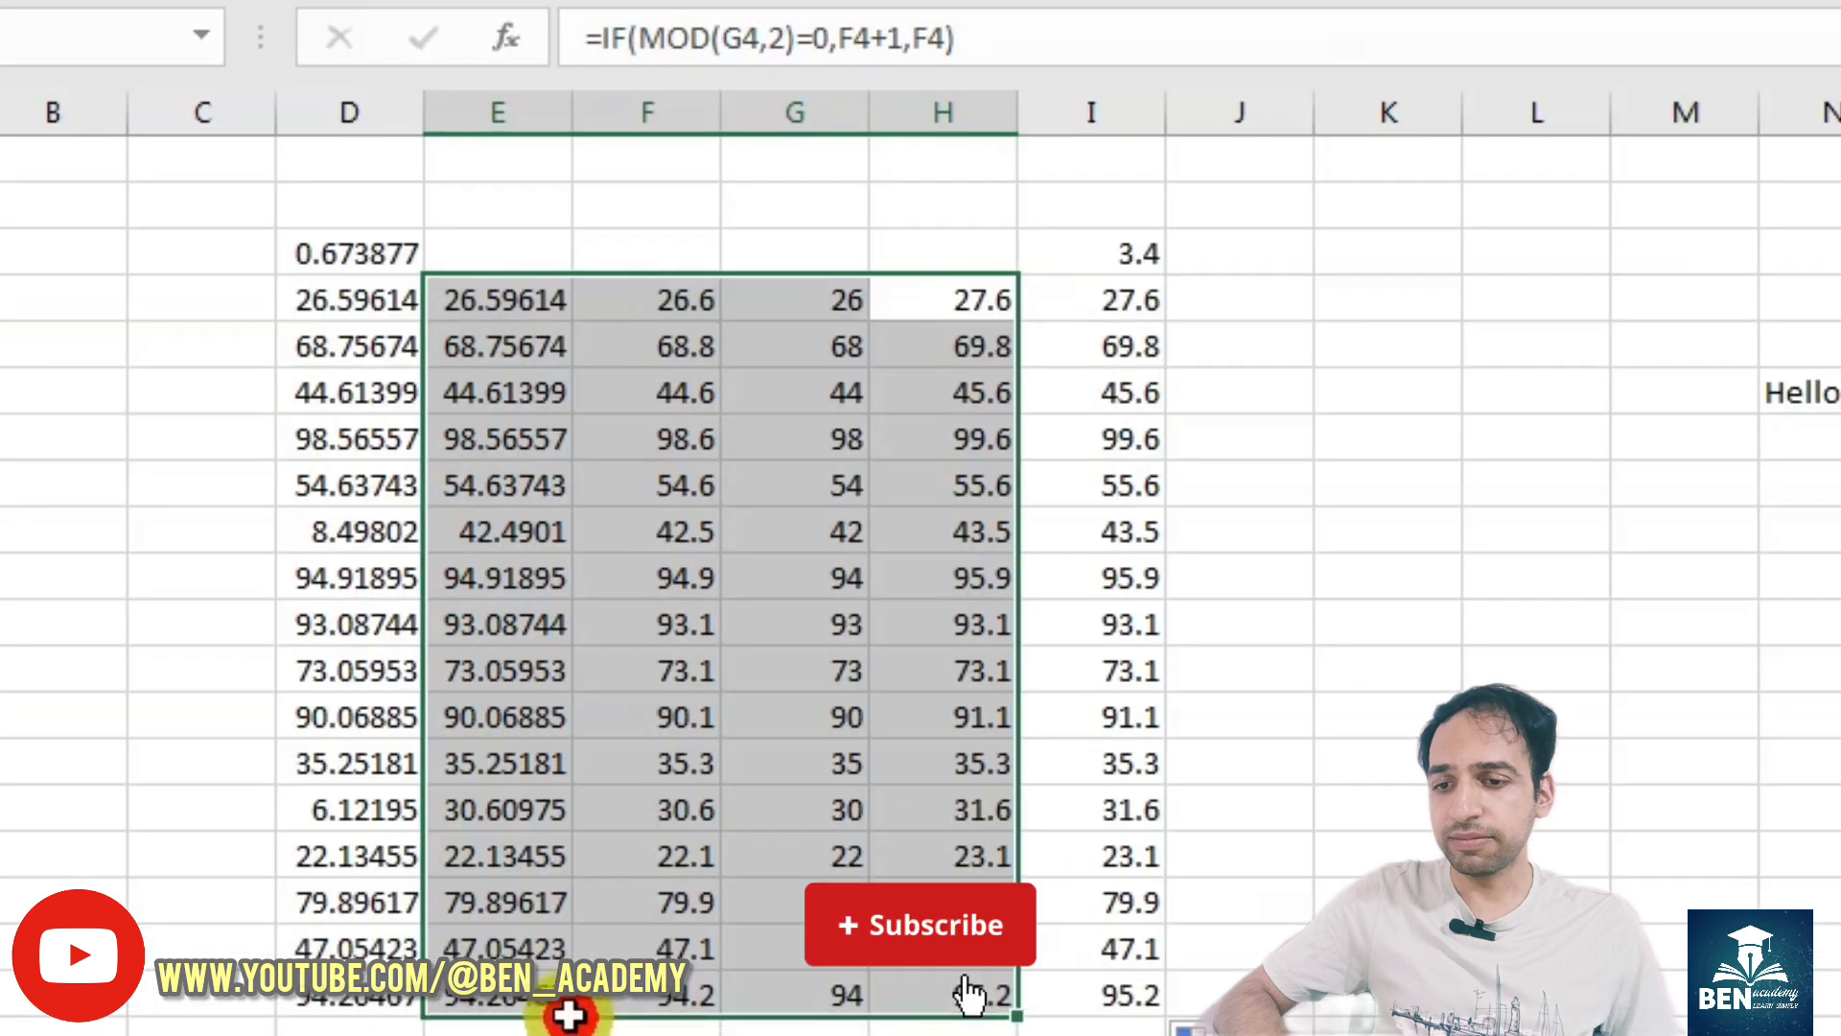
pyautogui.press('Delete')
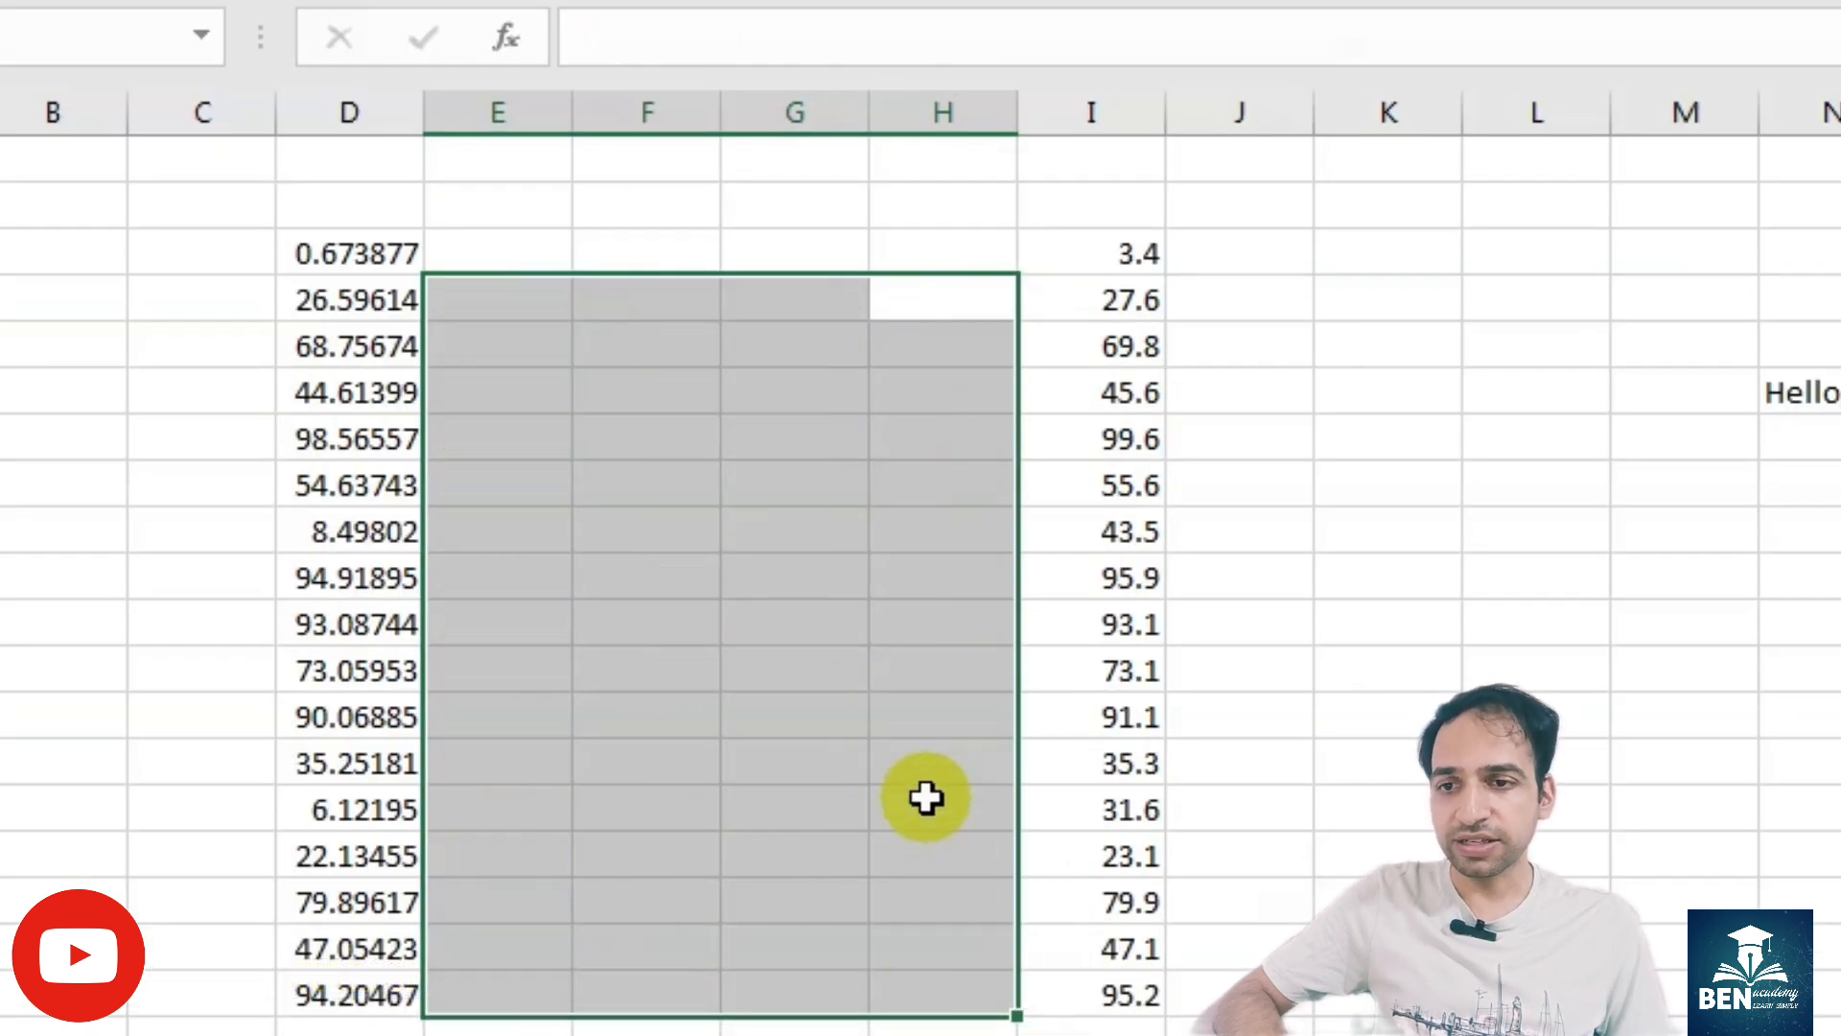
pyautogui.click(789, 425)
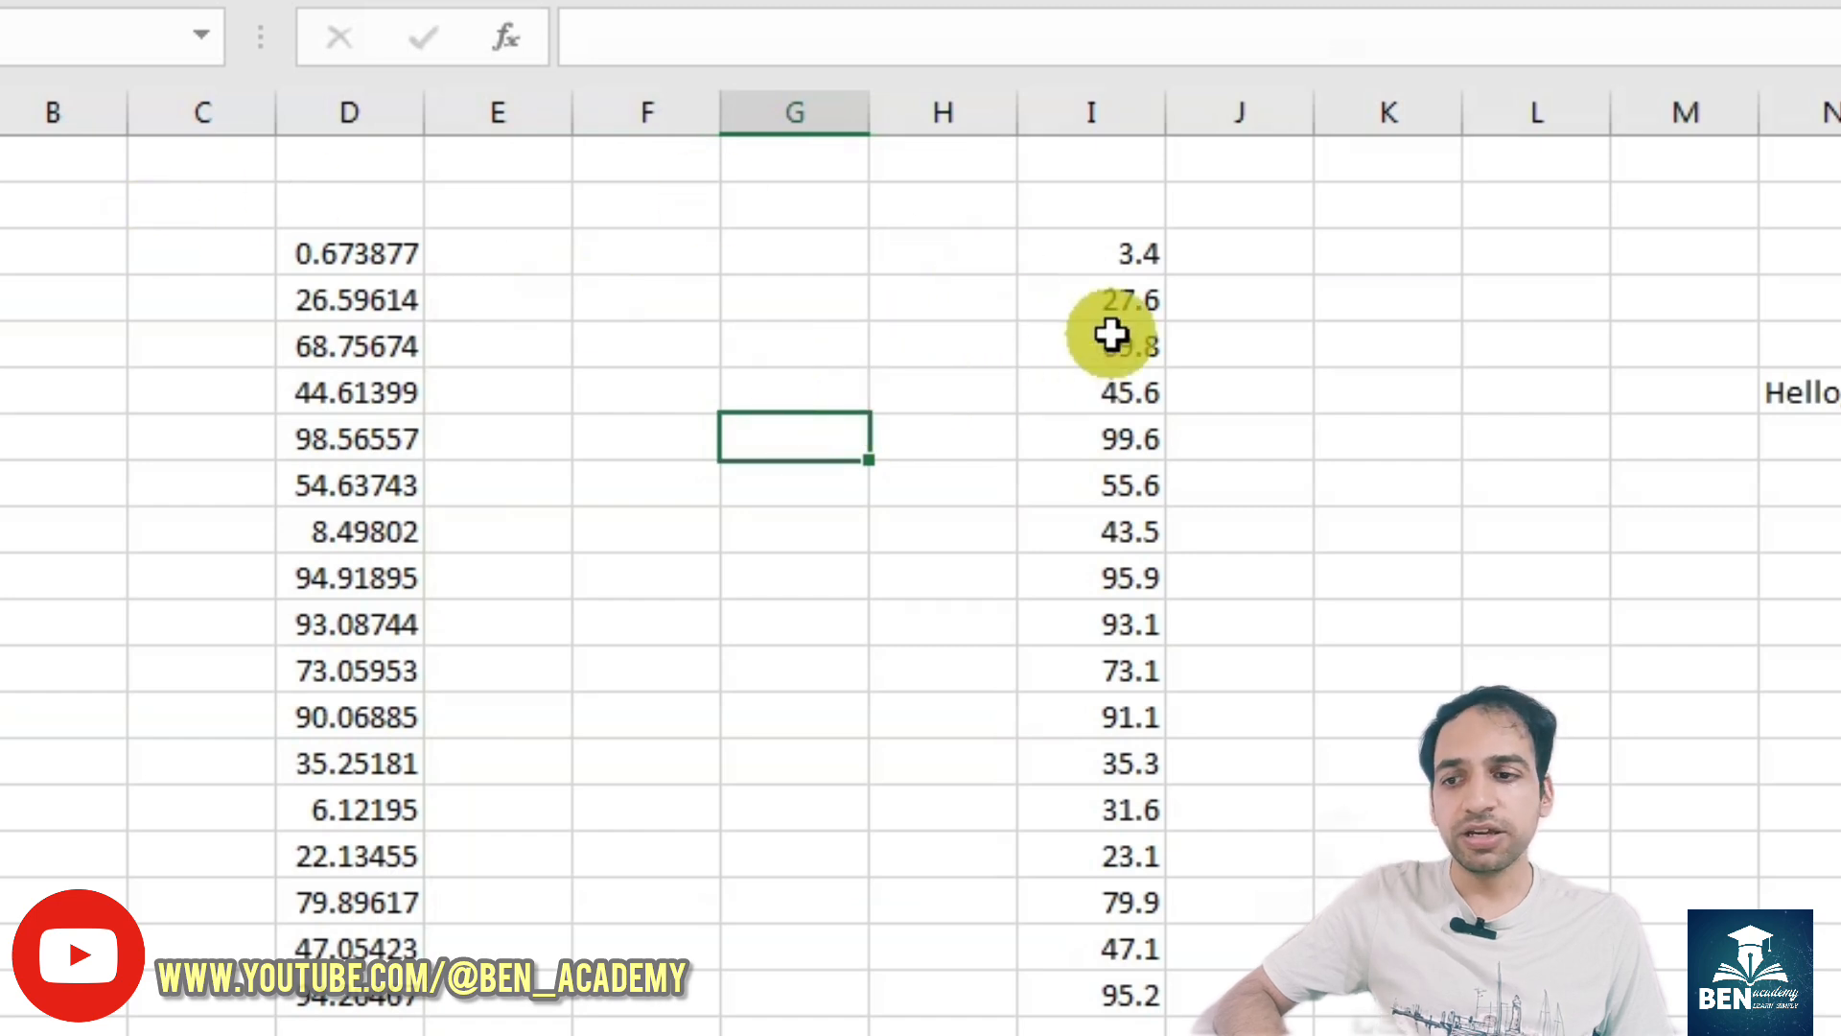
pyautogui.click(1113, 256)
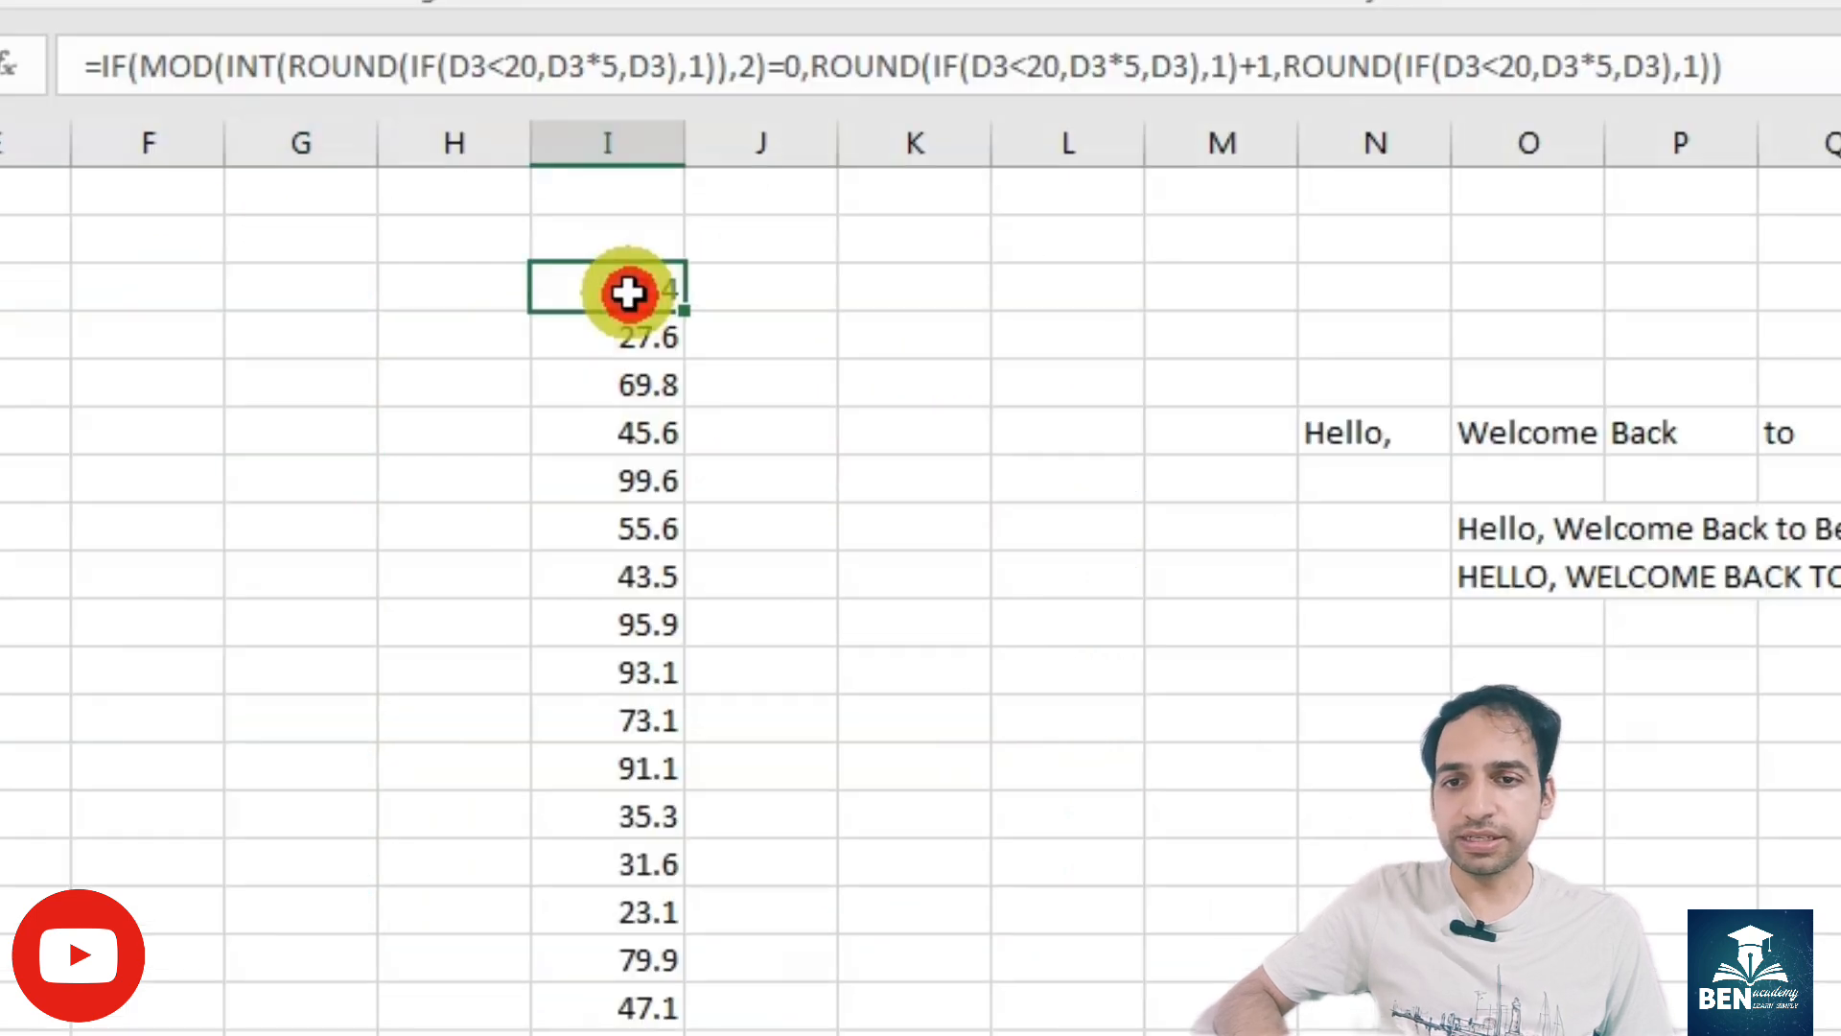
pyautogui.click(1744, 67)
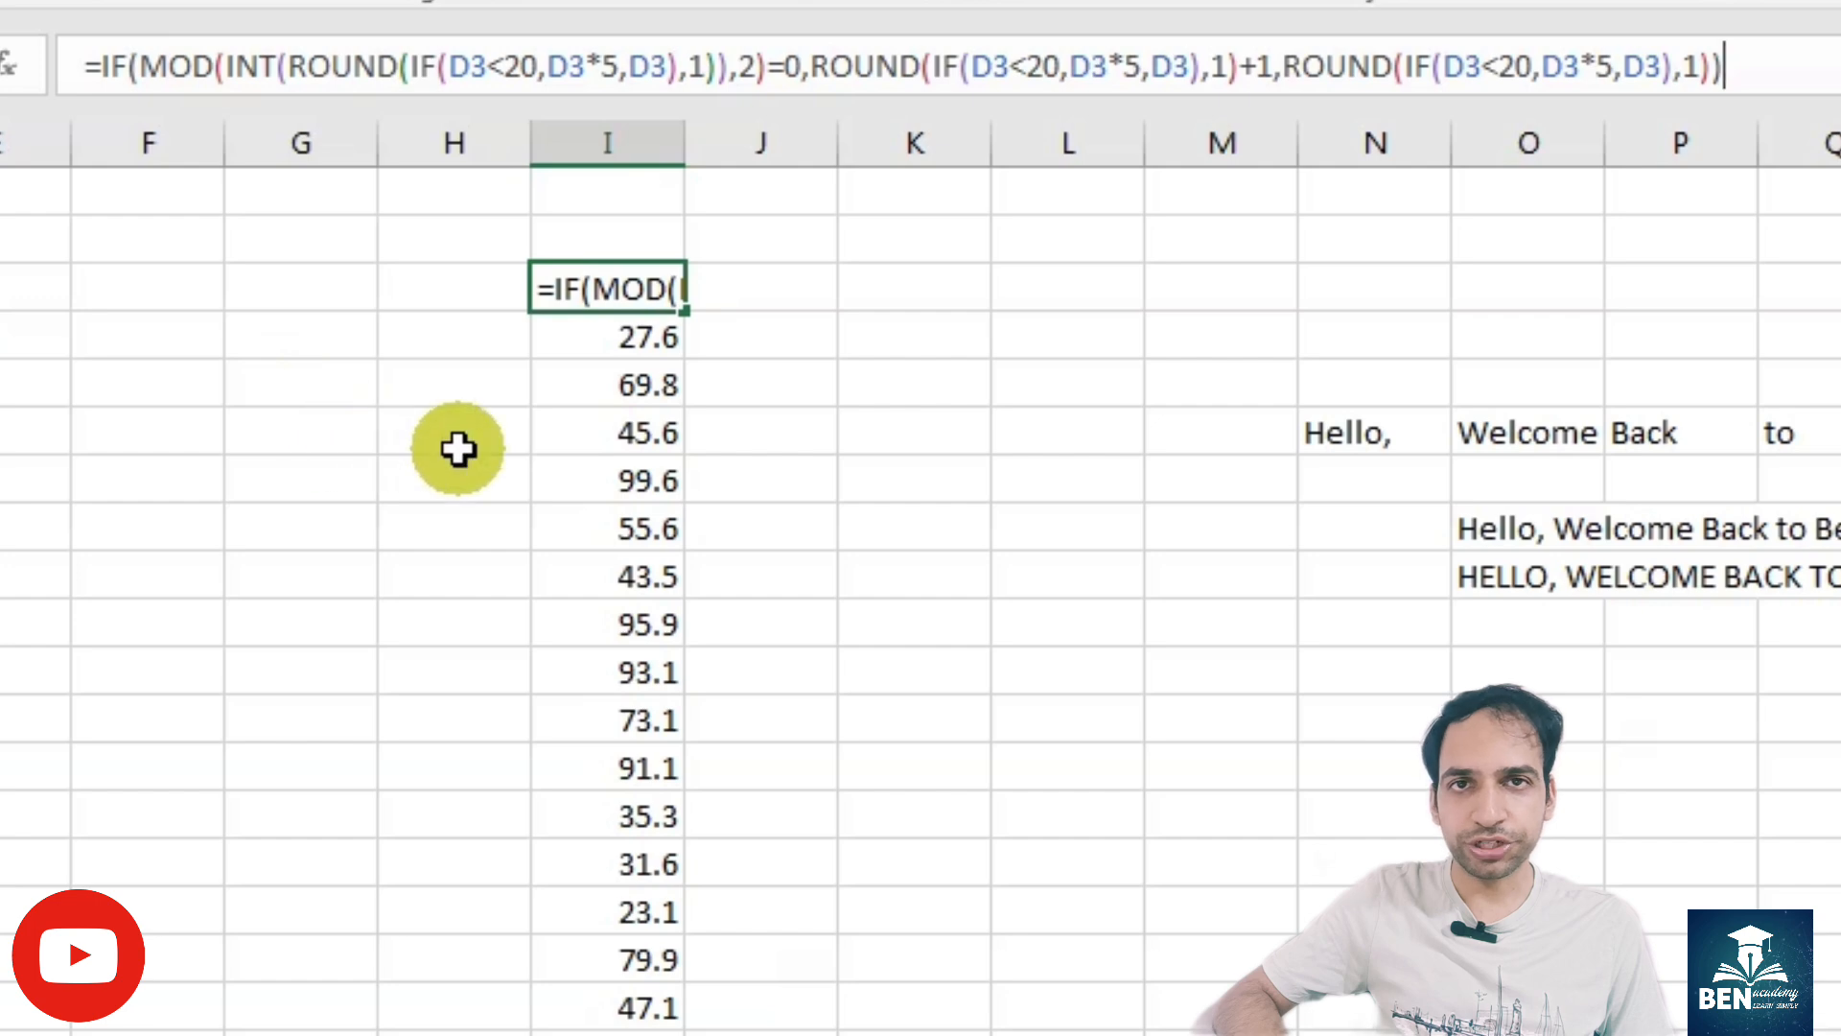
pyautogui.press('Return')
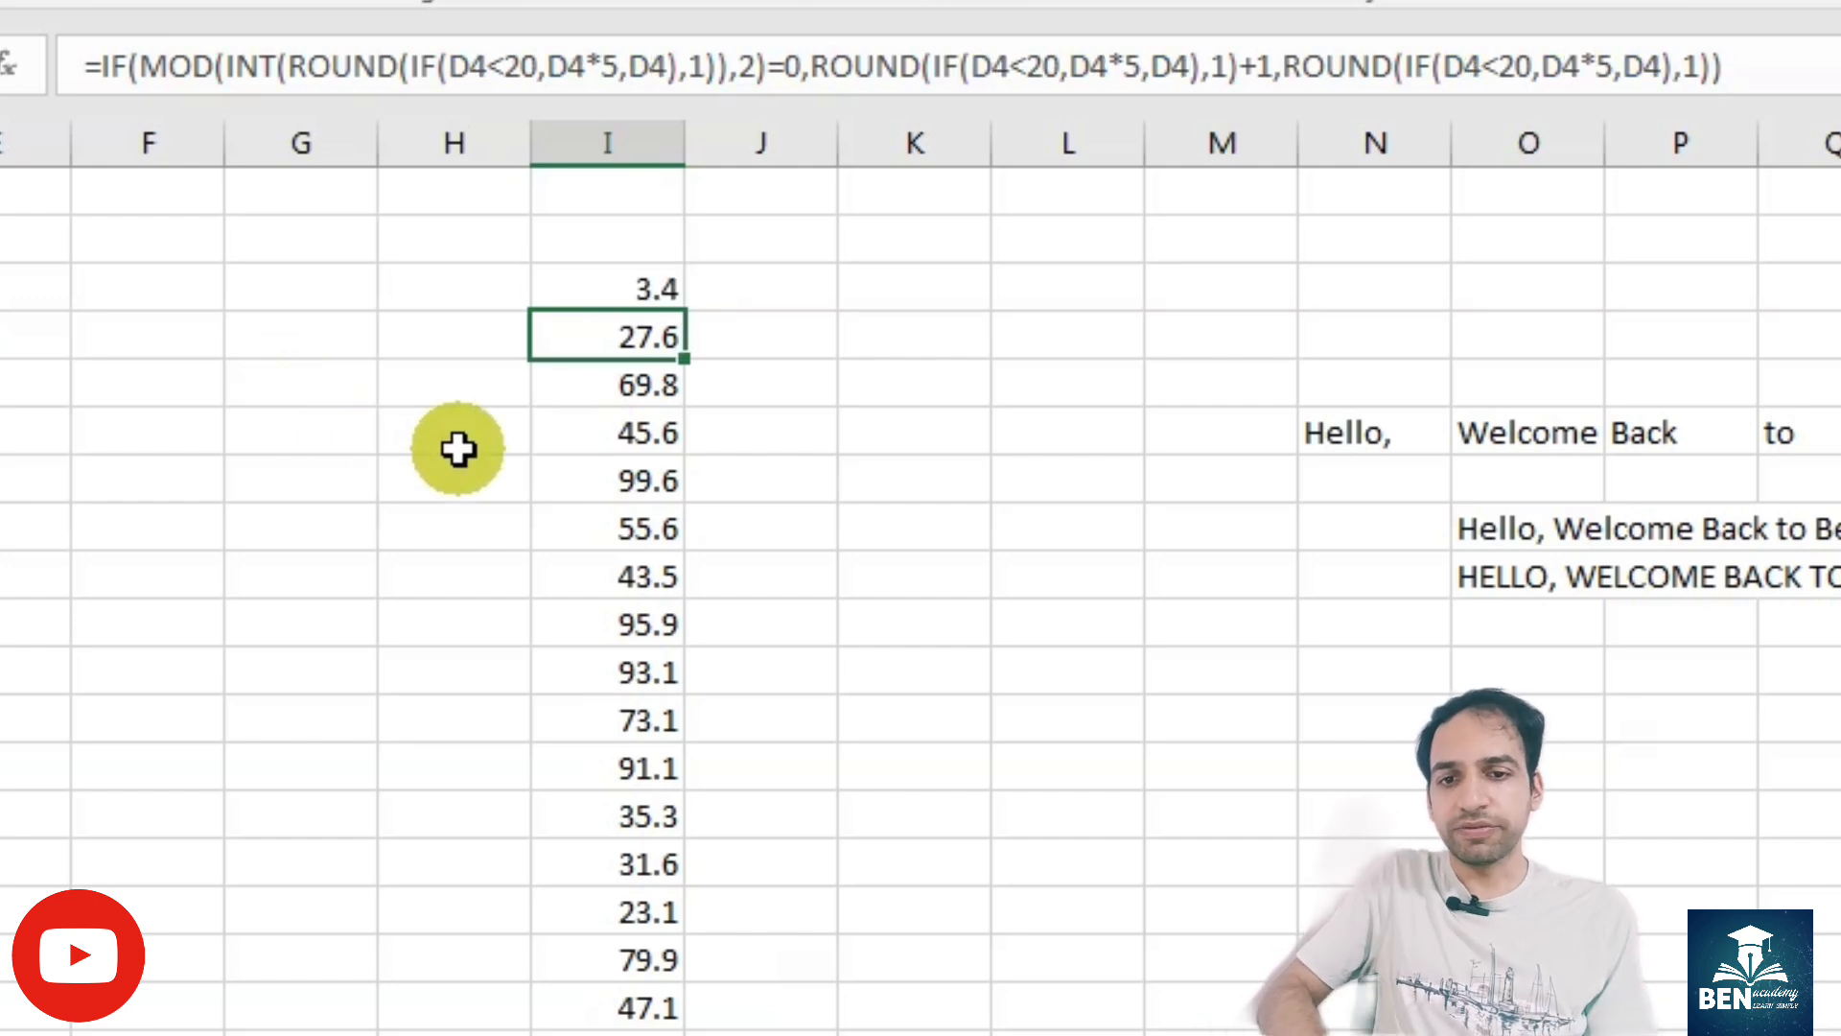
# - Copy the text of the =UPPER(O8) formula from O9 into O10, keeping its O8 reference
pyautogui.click(1507, 519)
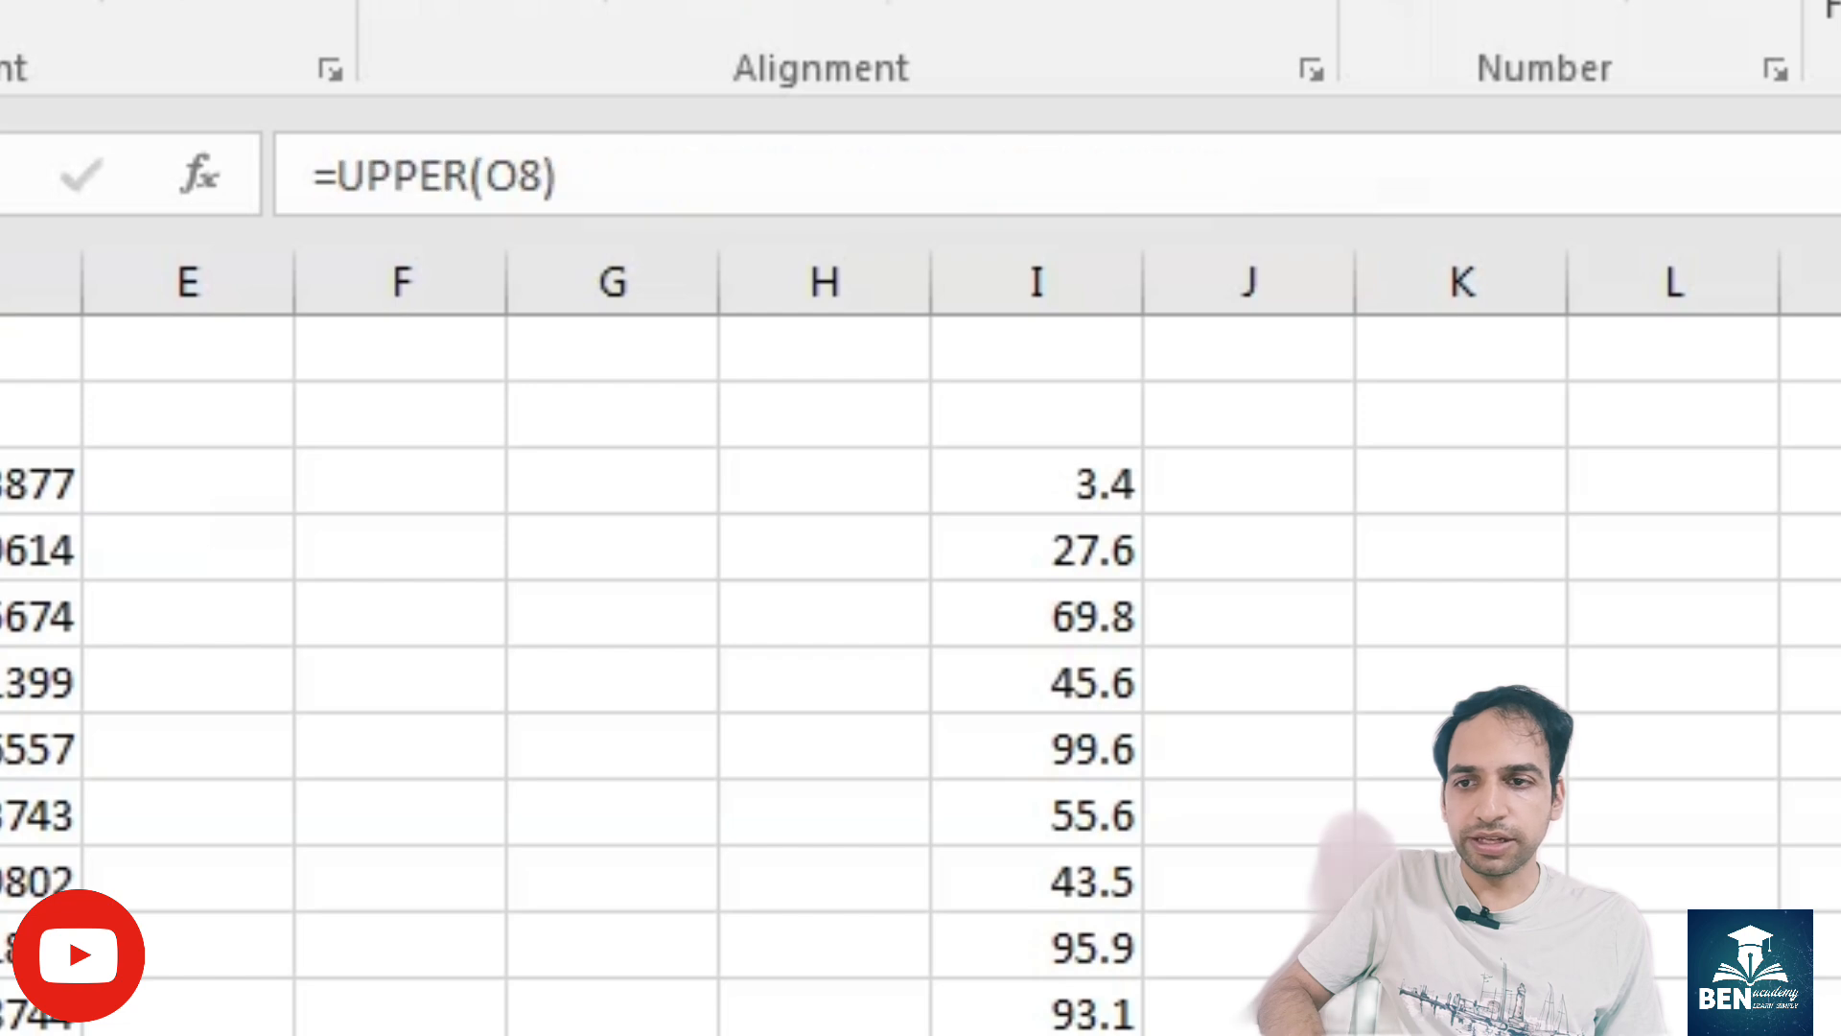
pyautogui.click(410, 348)
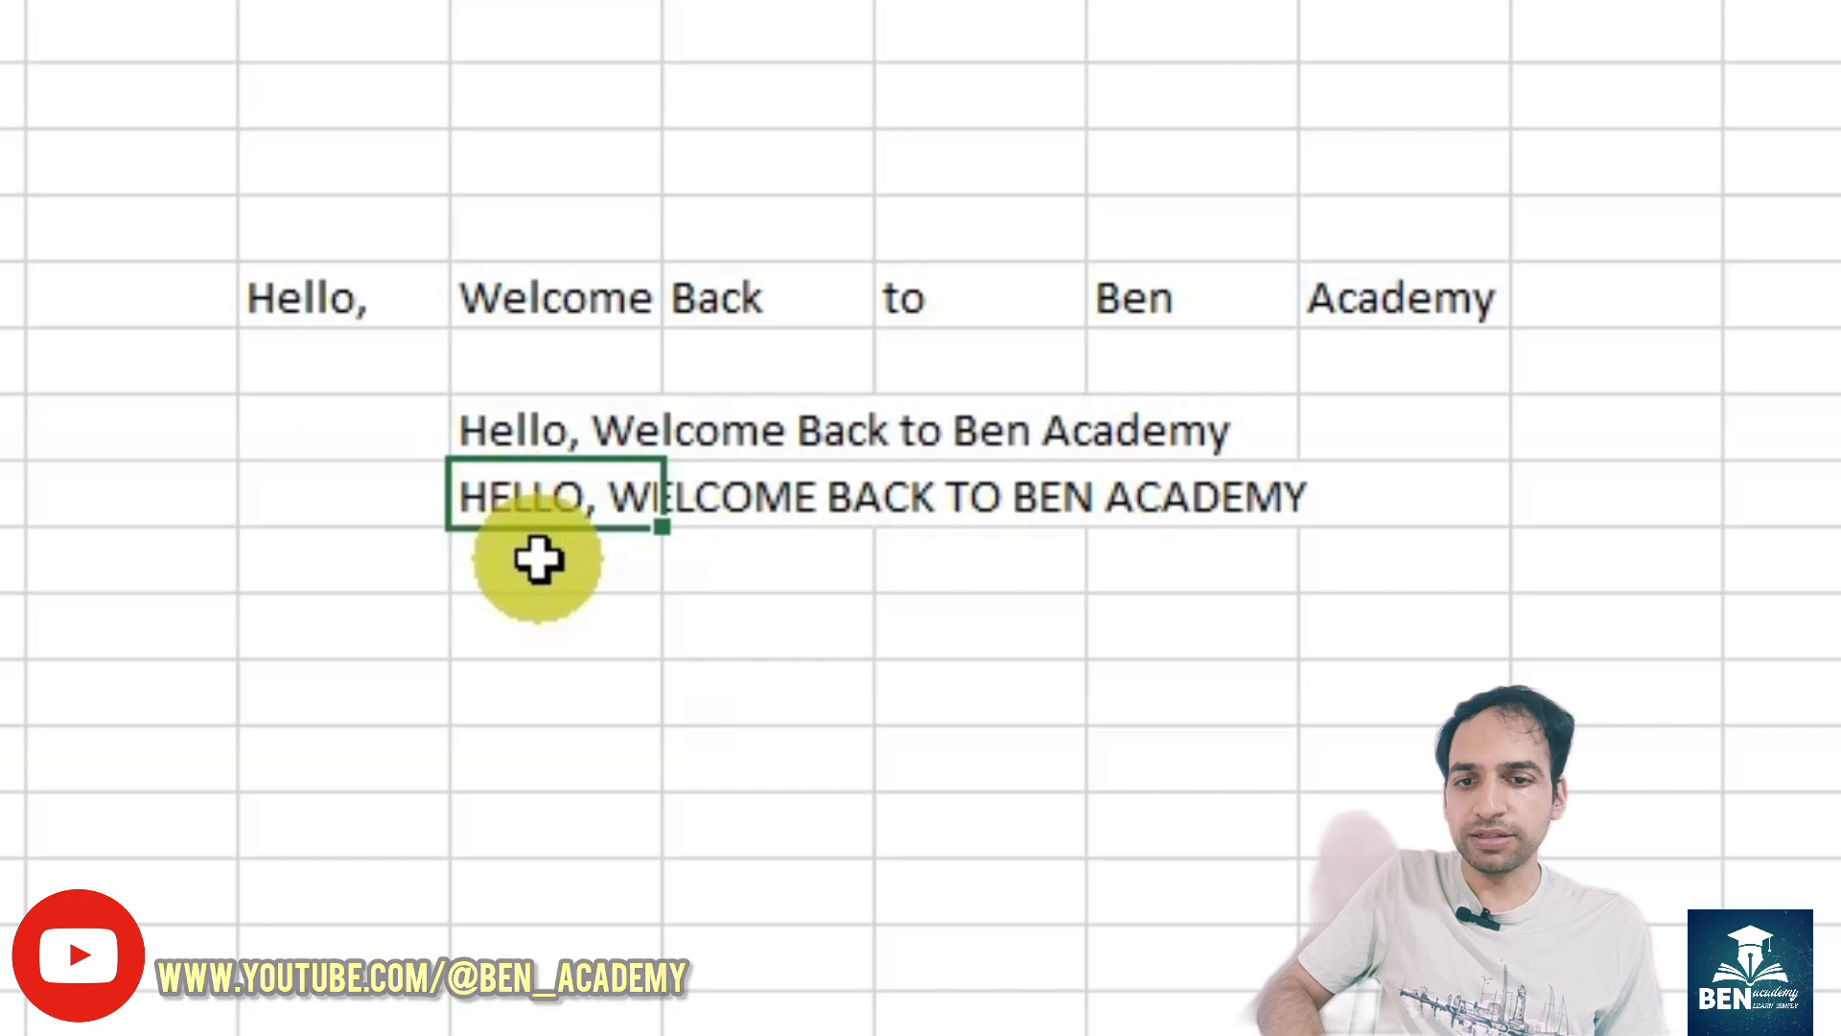
pyautogui.press('F2')
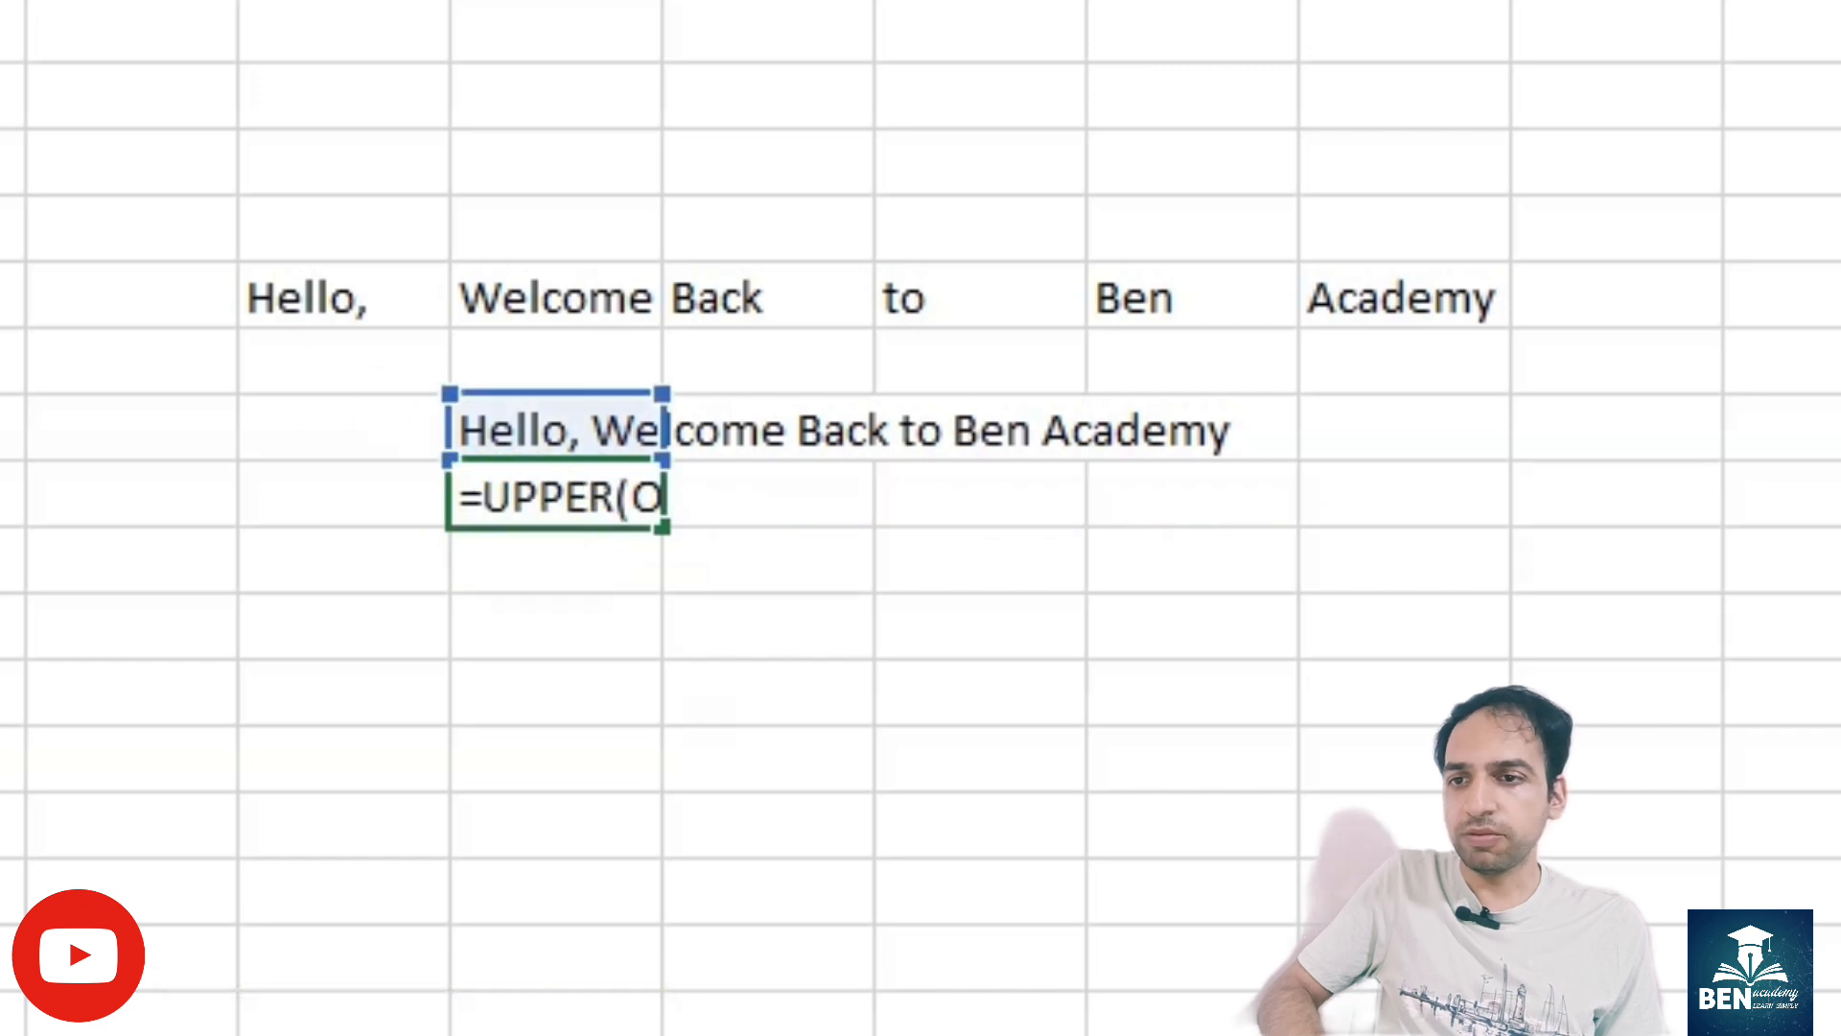
pyautogui.press('Return')
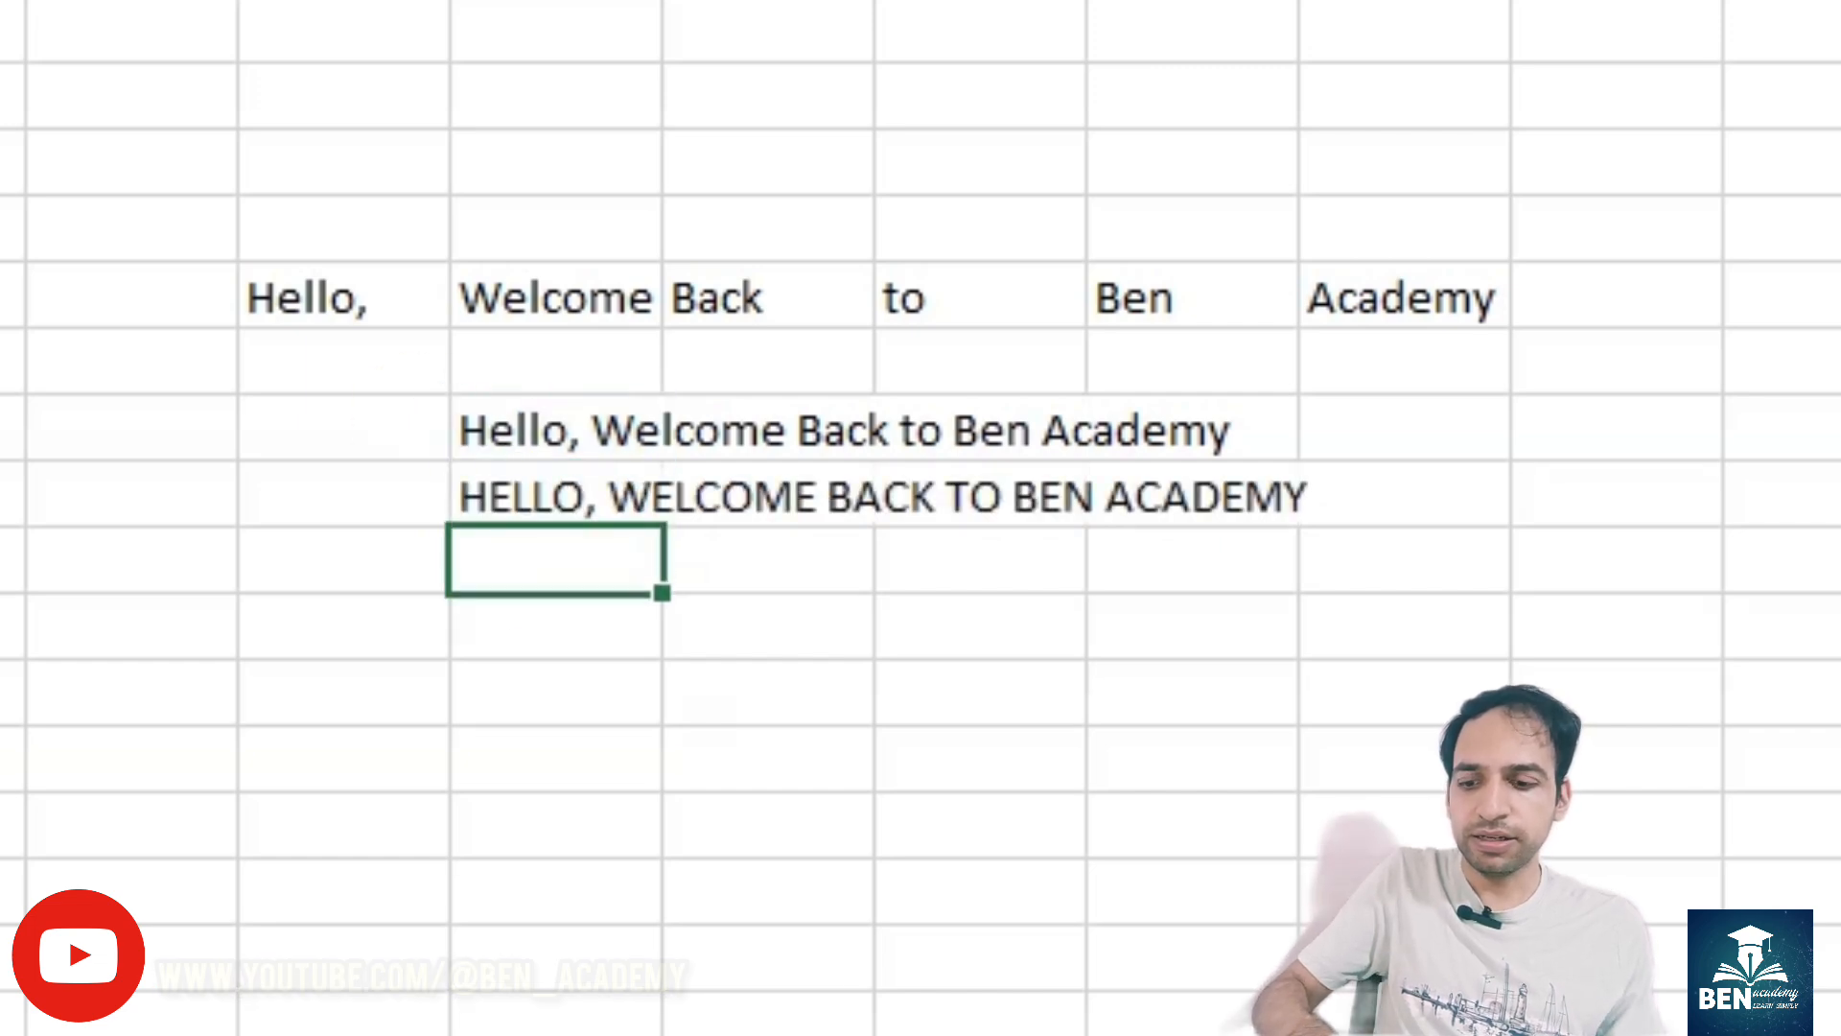
pyautogui.write('HELLO, WELCOME BACK TO BEN ACADEMY')
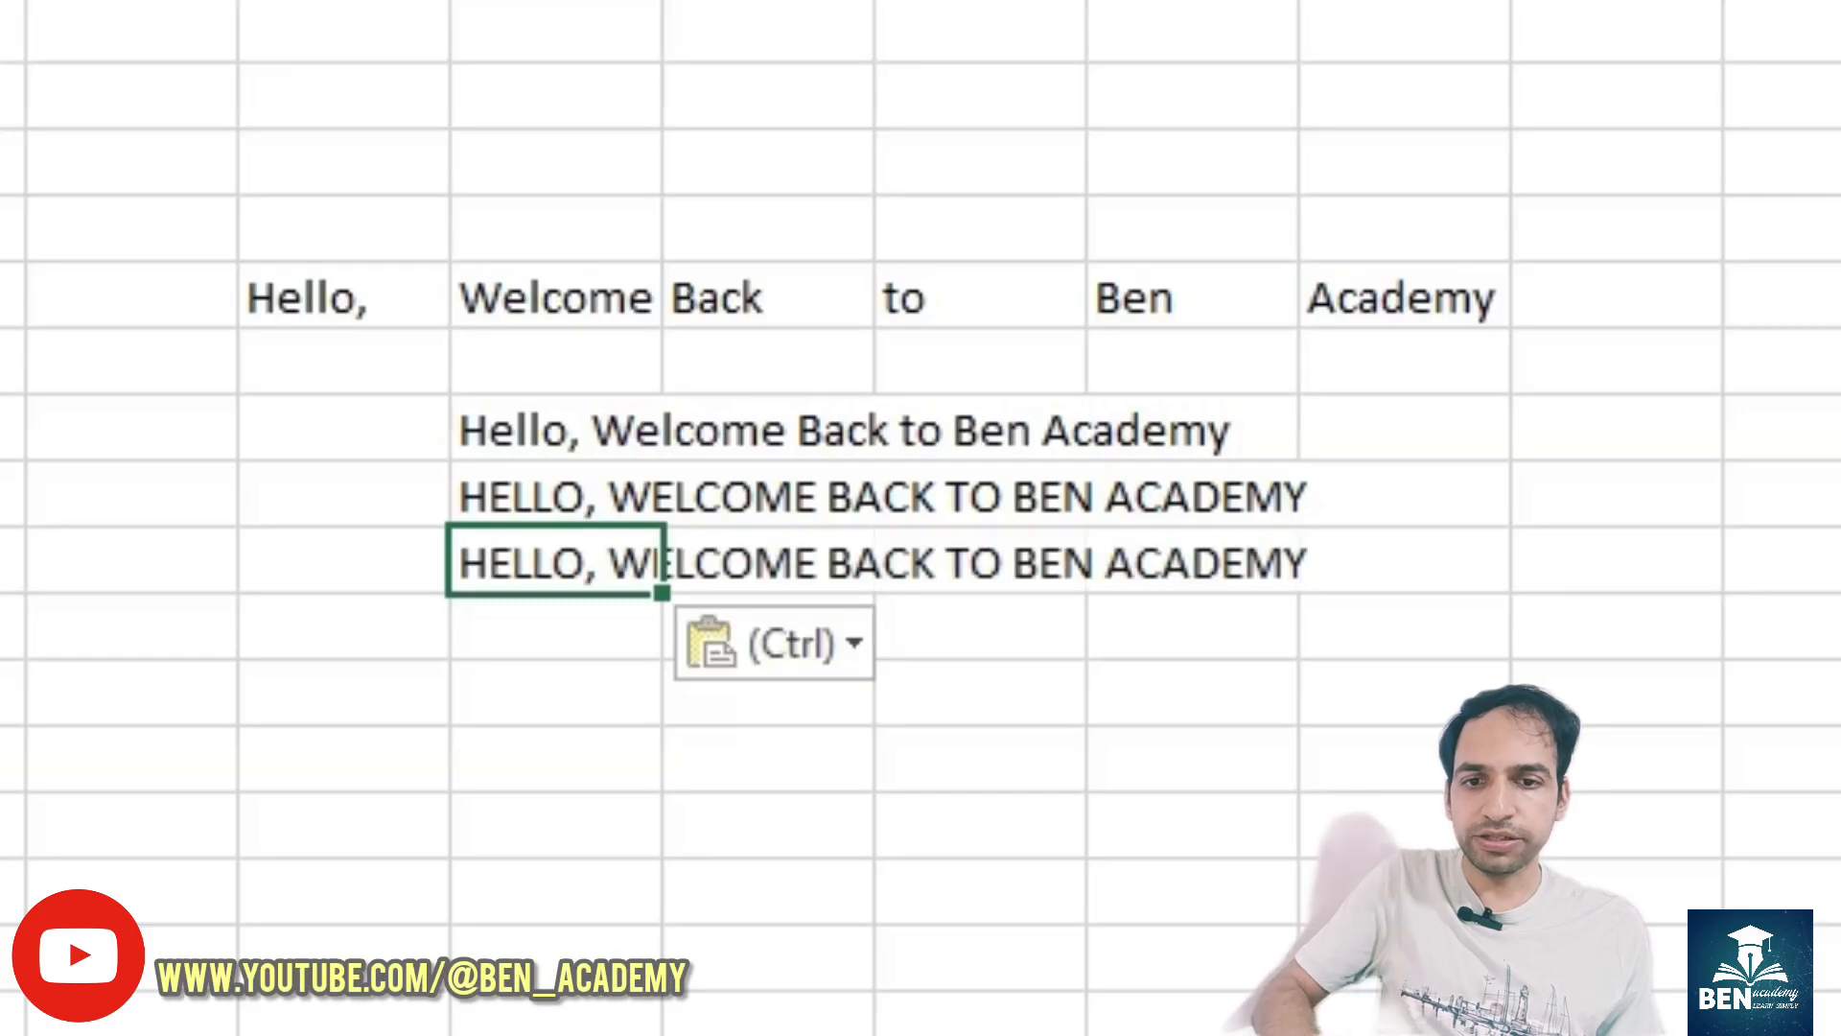
# - Copy the N6&" "&O6&" "&P6&" "&Q6&" "&R6&" "&S6 expression from the formula in O8, without its equals sign
pyautogui.click(525, 495)
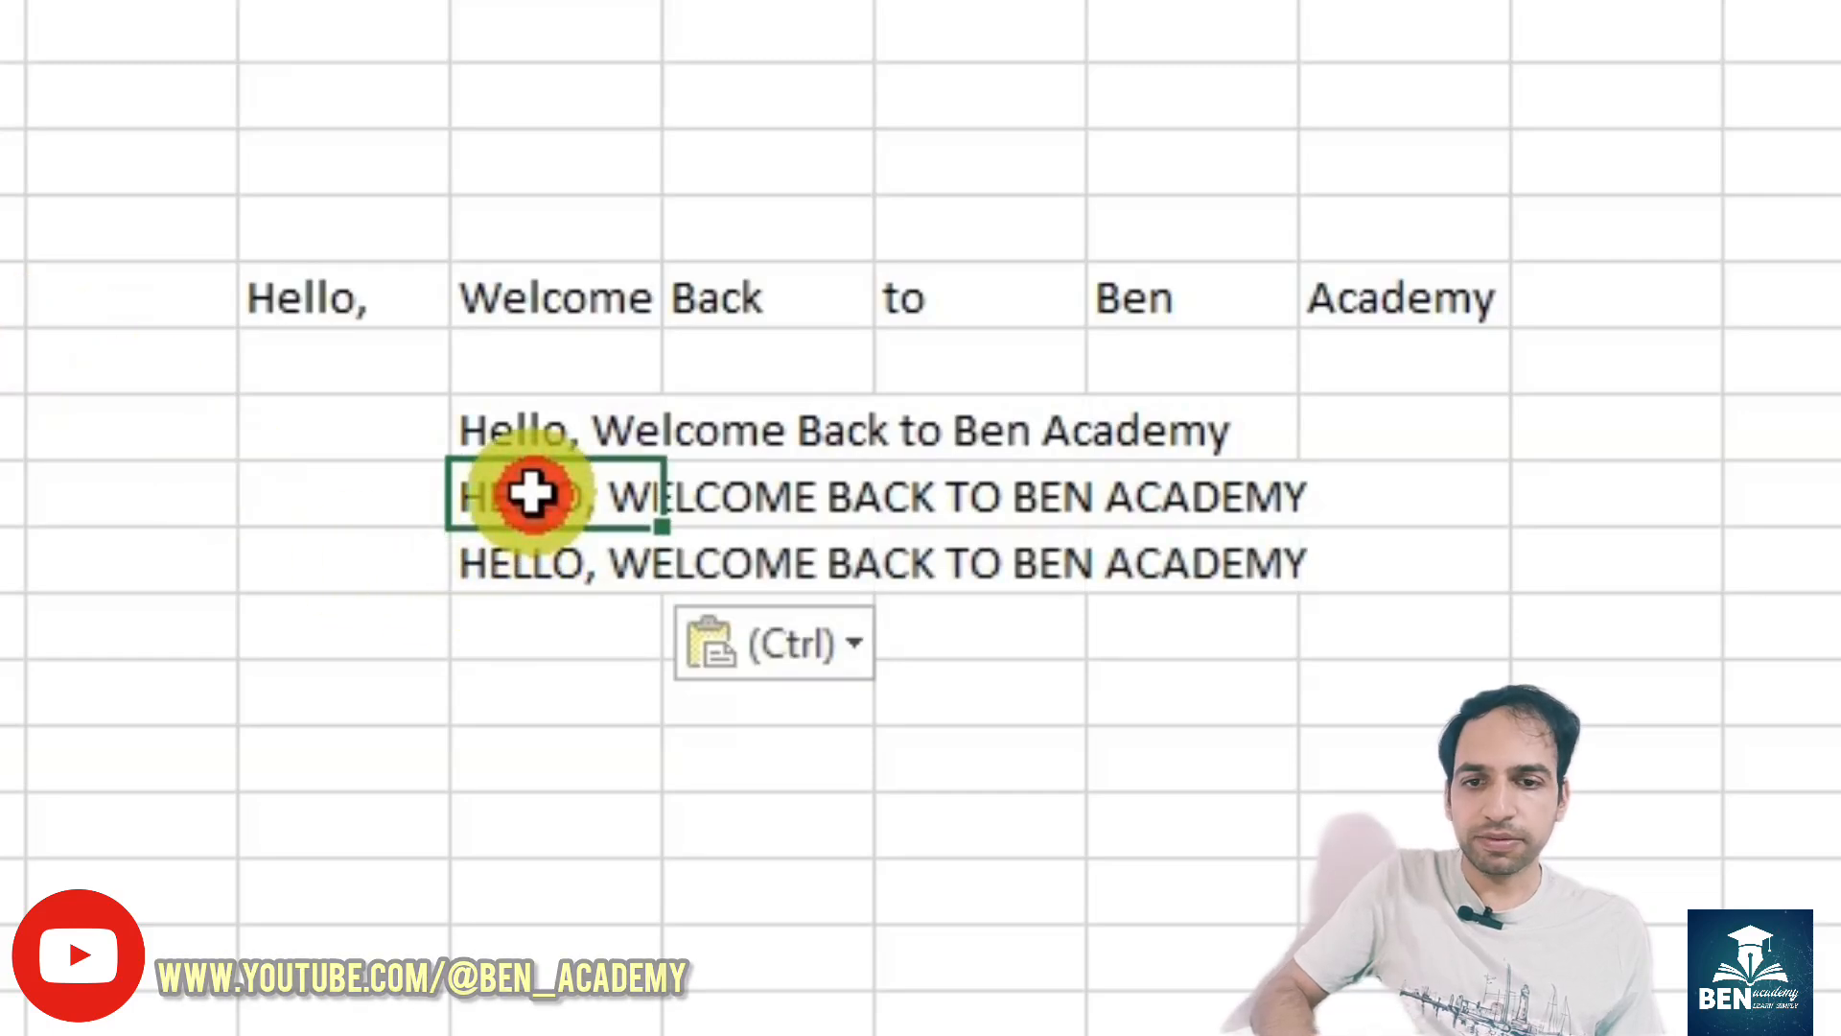
pyautogui.doubleClick(537, 435)
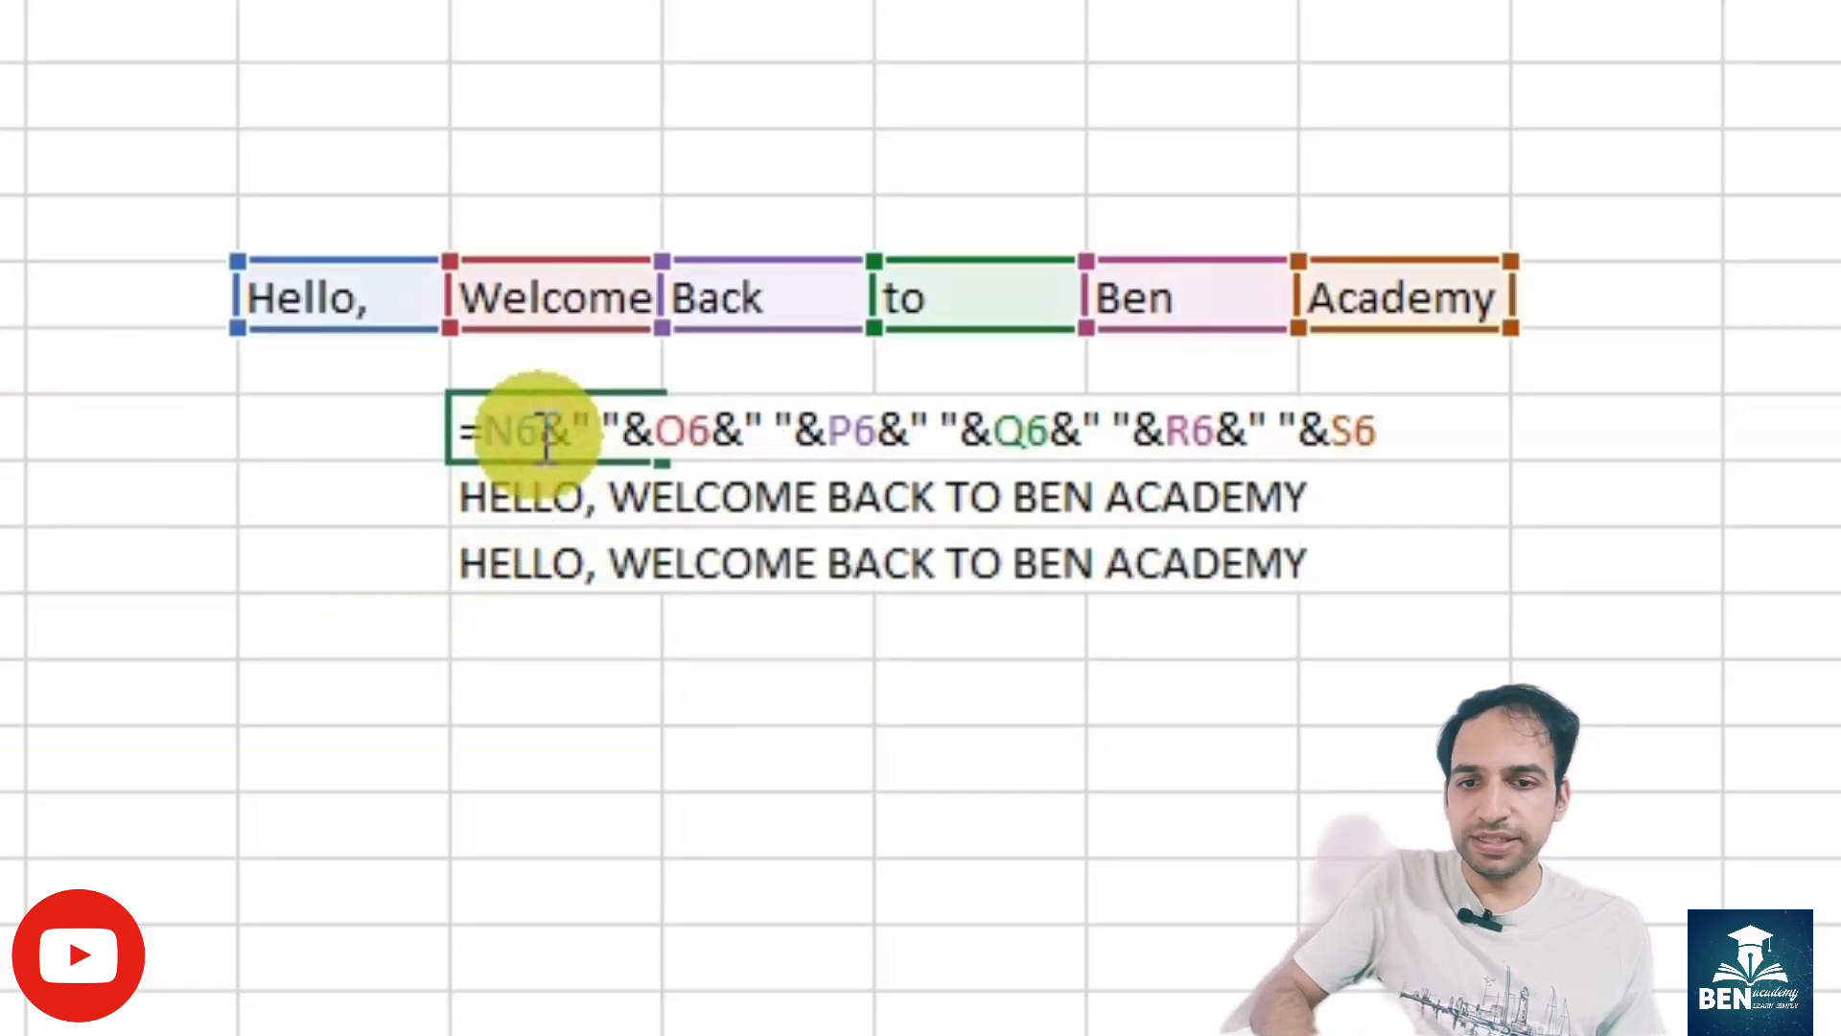
pyautogui.moveTo(492, 434); pyautogui.dragTo(1621, 576)
pyautogui.hotkey('ctrl', 'c')
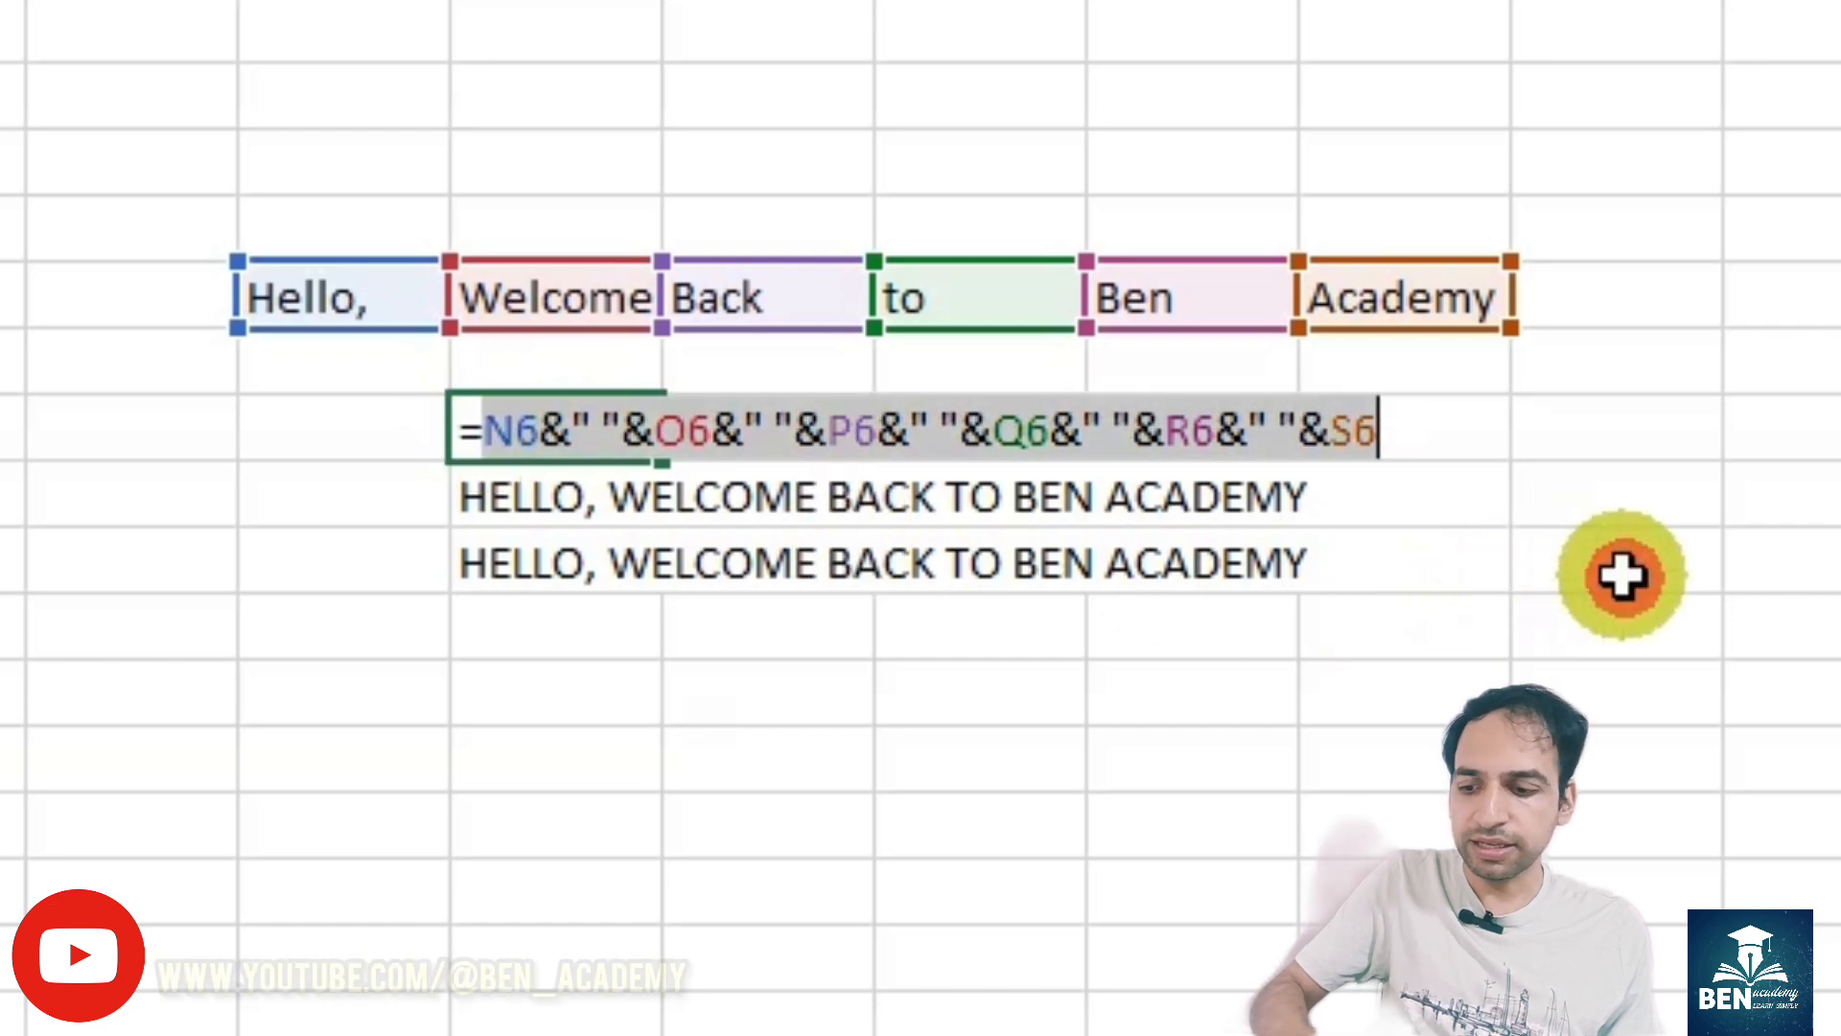
pyautogui.press('Return')
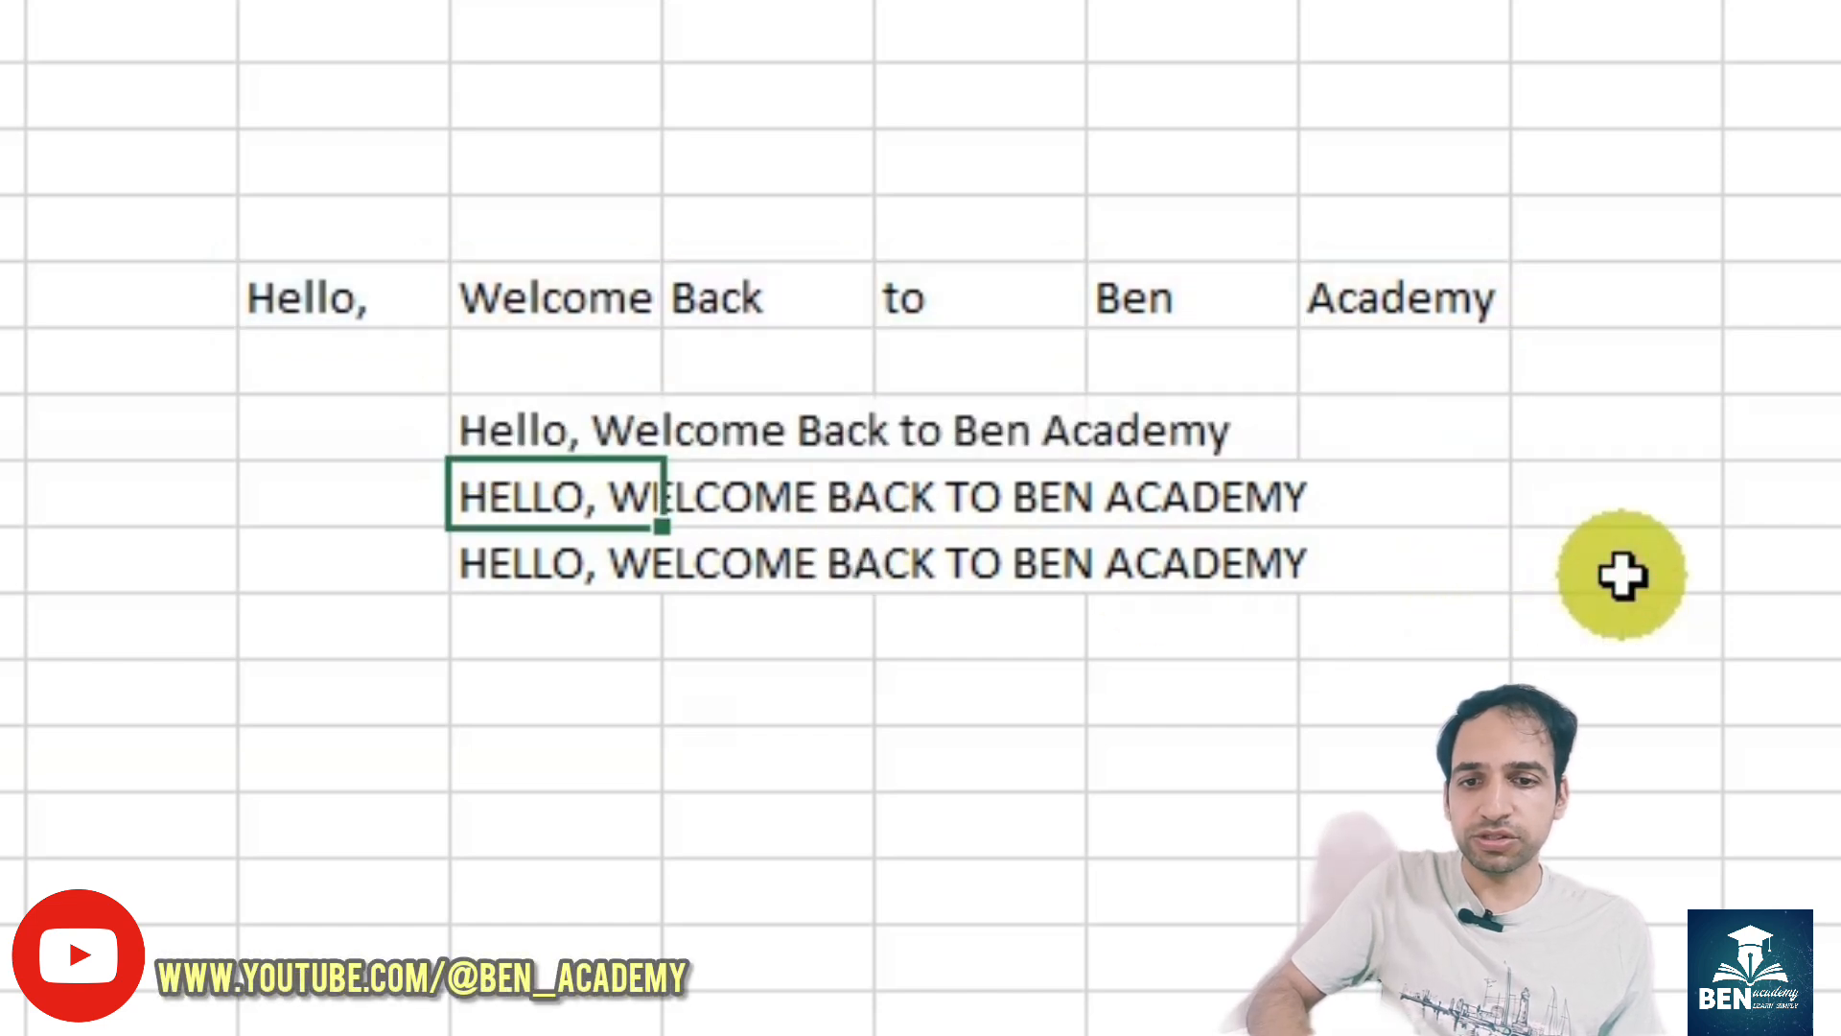
# - Replace the O8 reference inside the UPPER function in O10 with the copied expression joining N6 through S6 with spaces
pyautogui.press('Down')
pyautogui.press('F2')
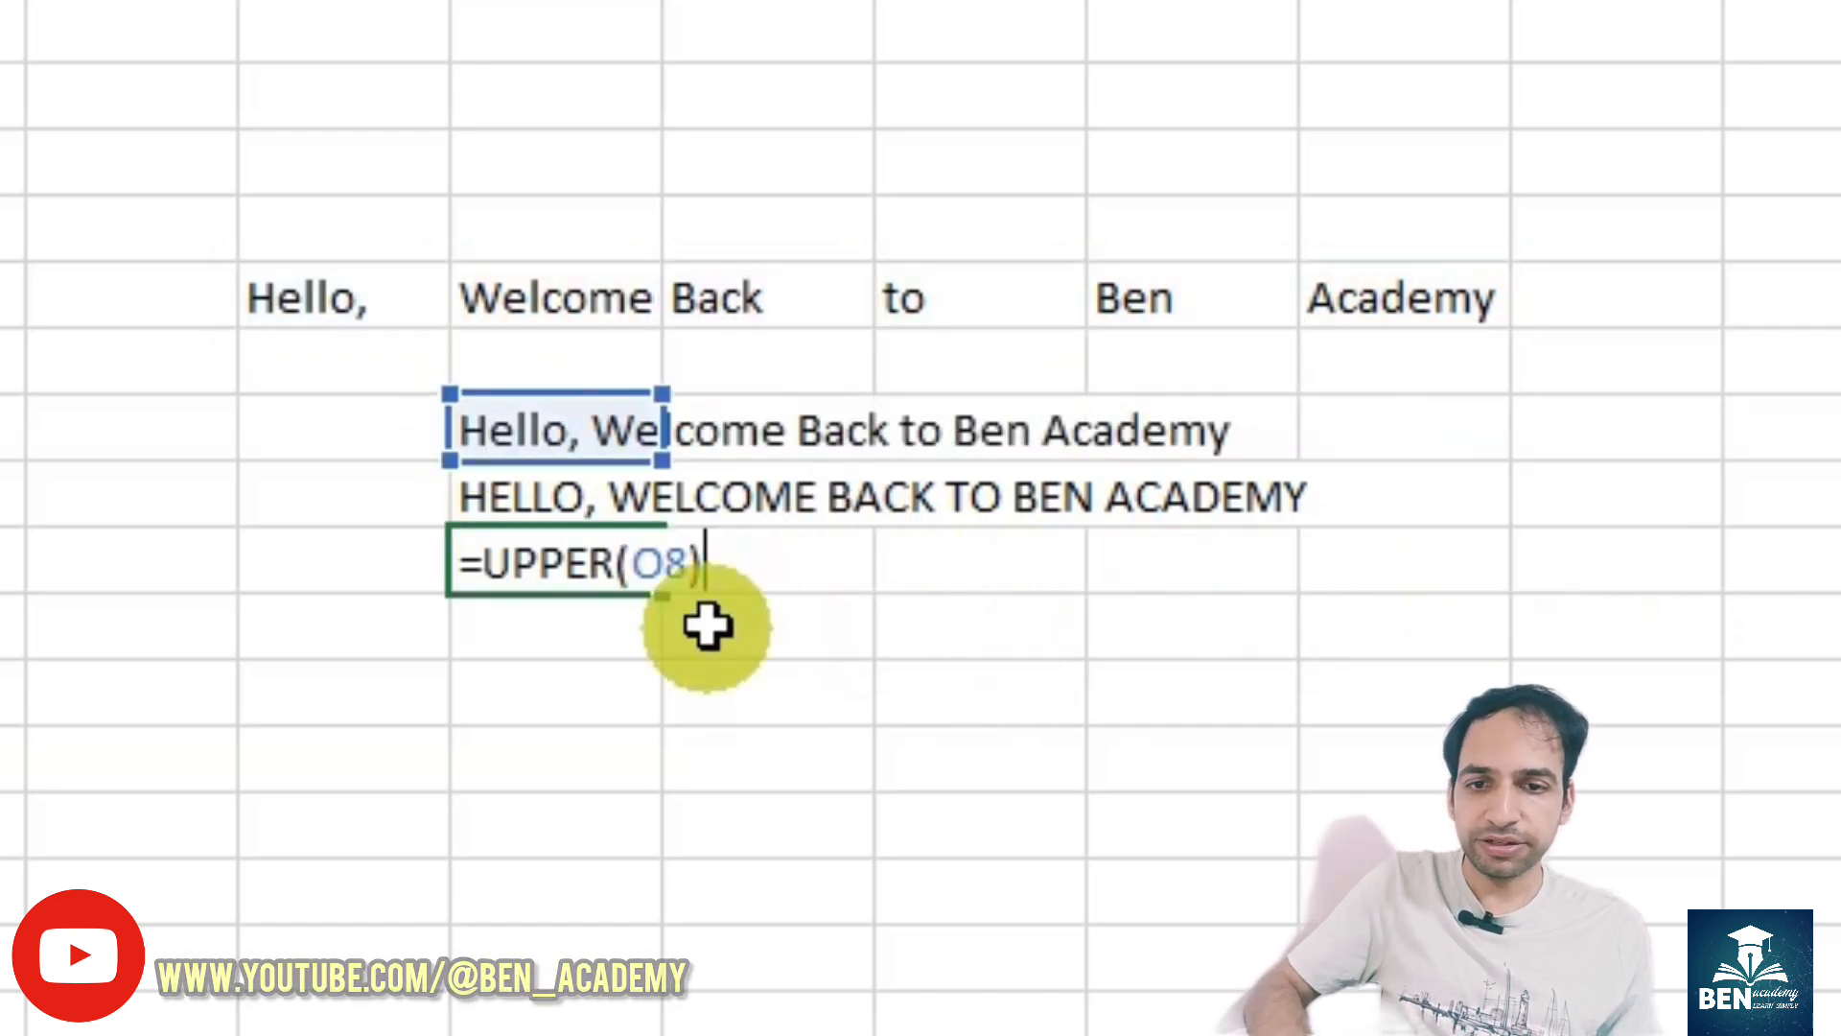
pyautogui.doubleClick(660, 562)
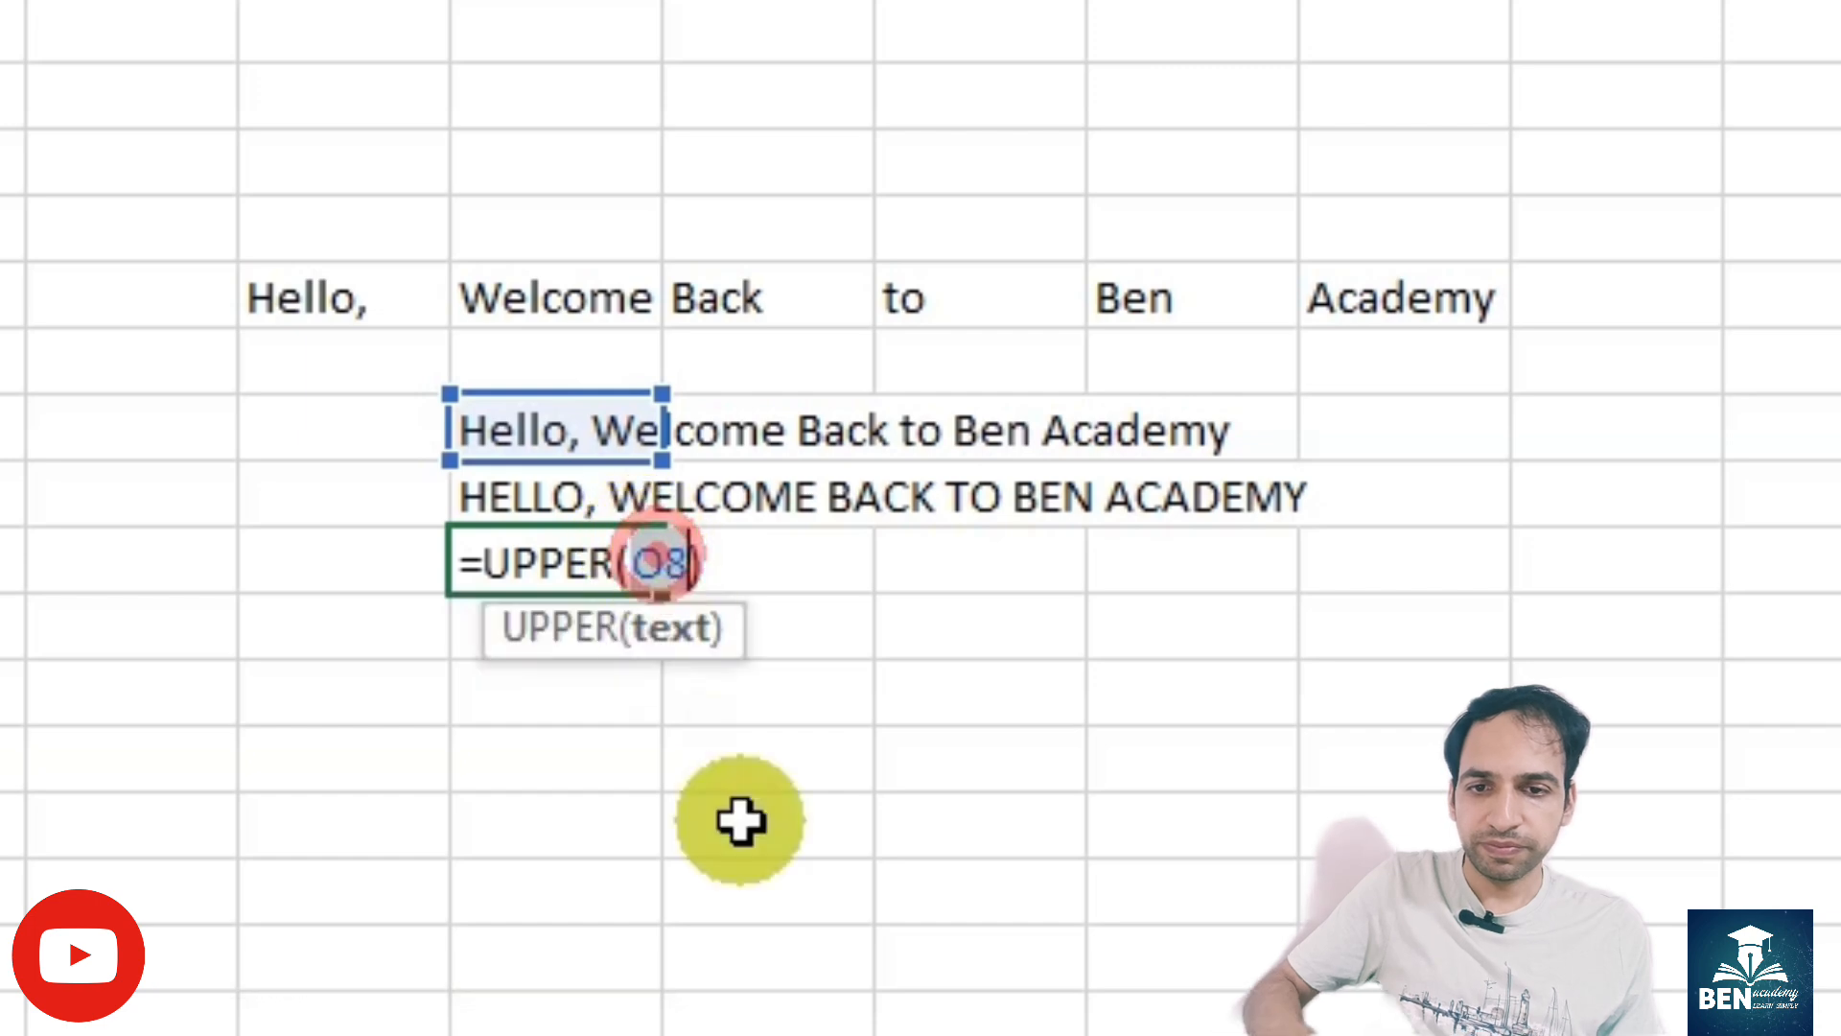
pyautogui.hotkey('ctrl', 'v')
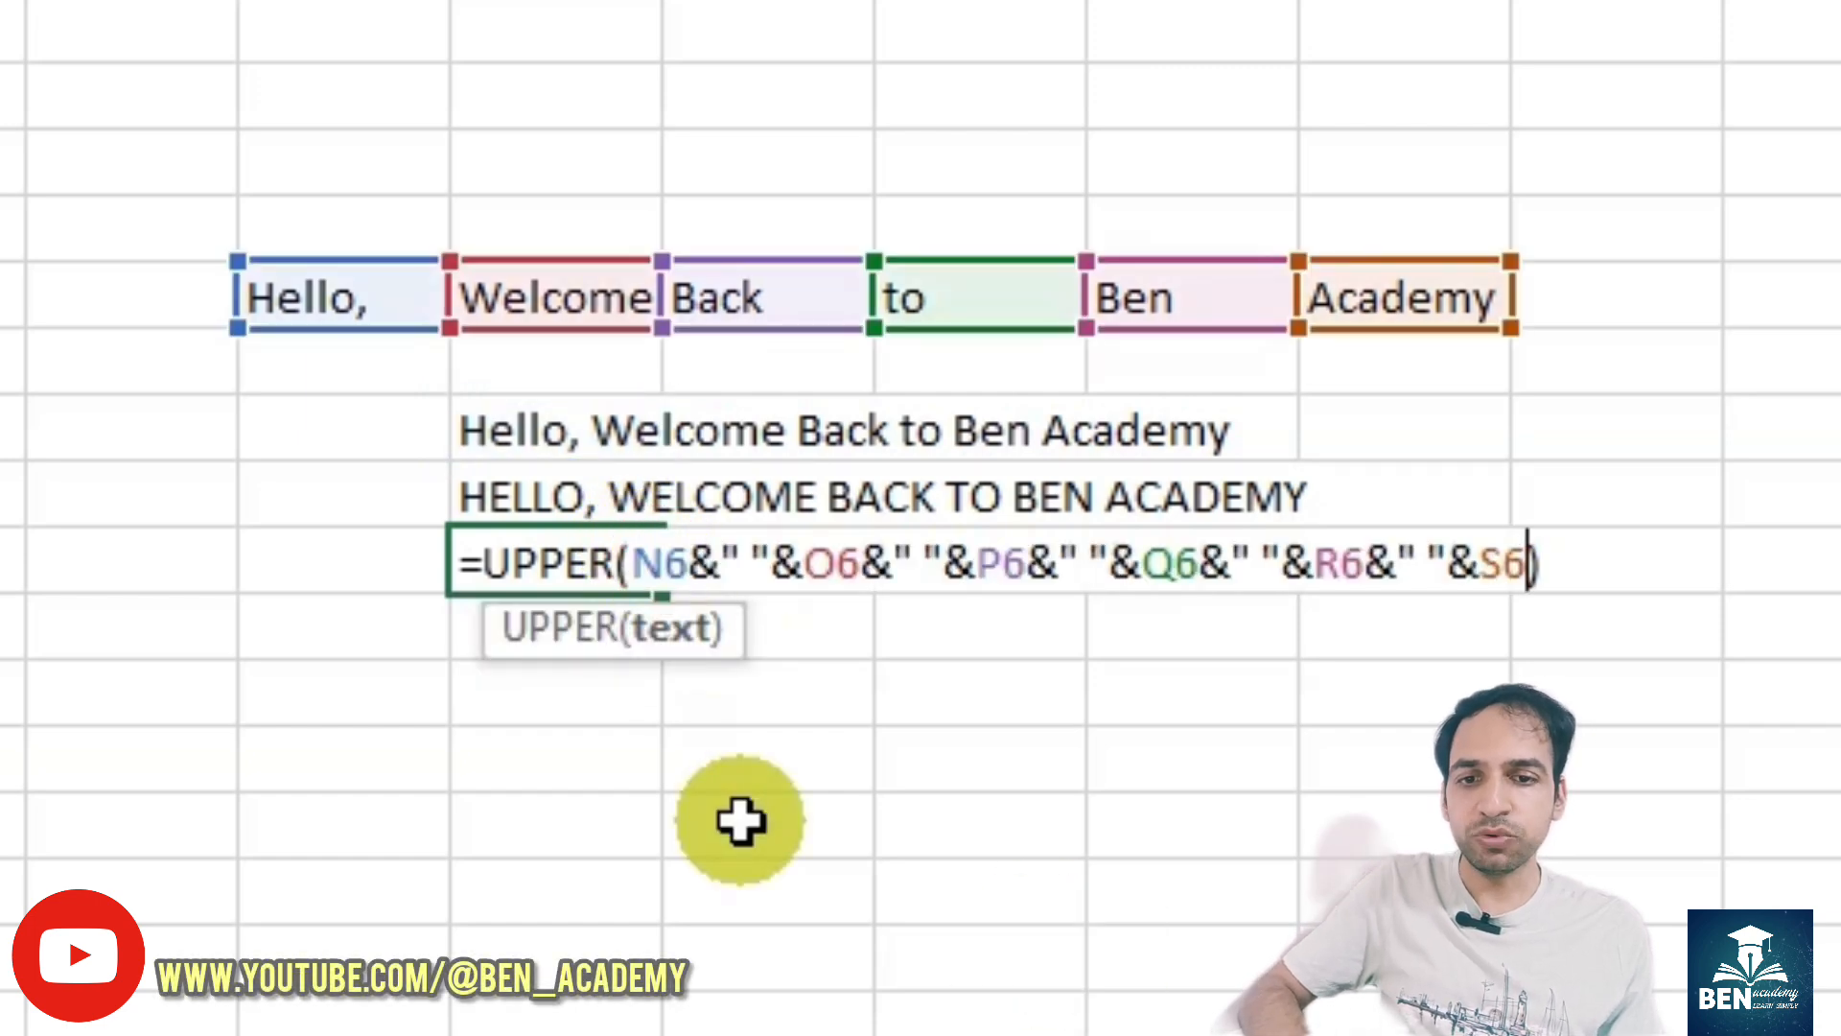
pyautogui.press('Return')
# - Clear the helper formulas in O8:O9 and check the combined UPPER formula in O10
pyautogui.click(534, 437)
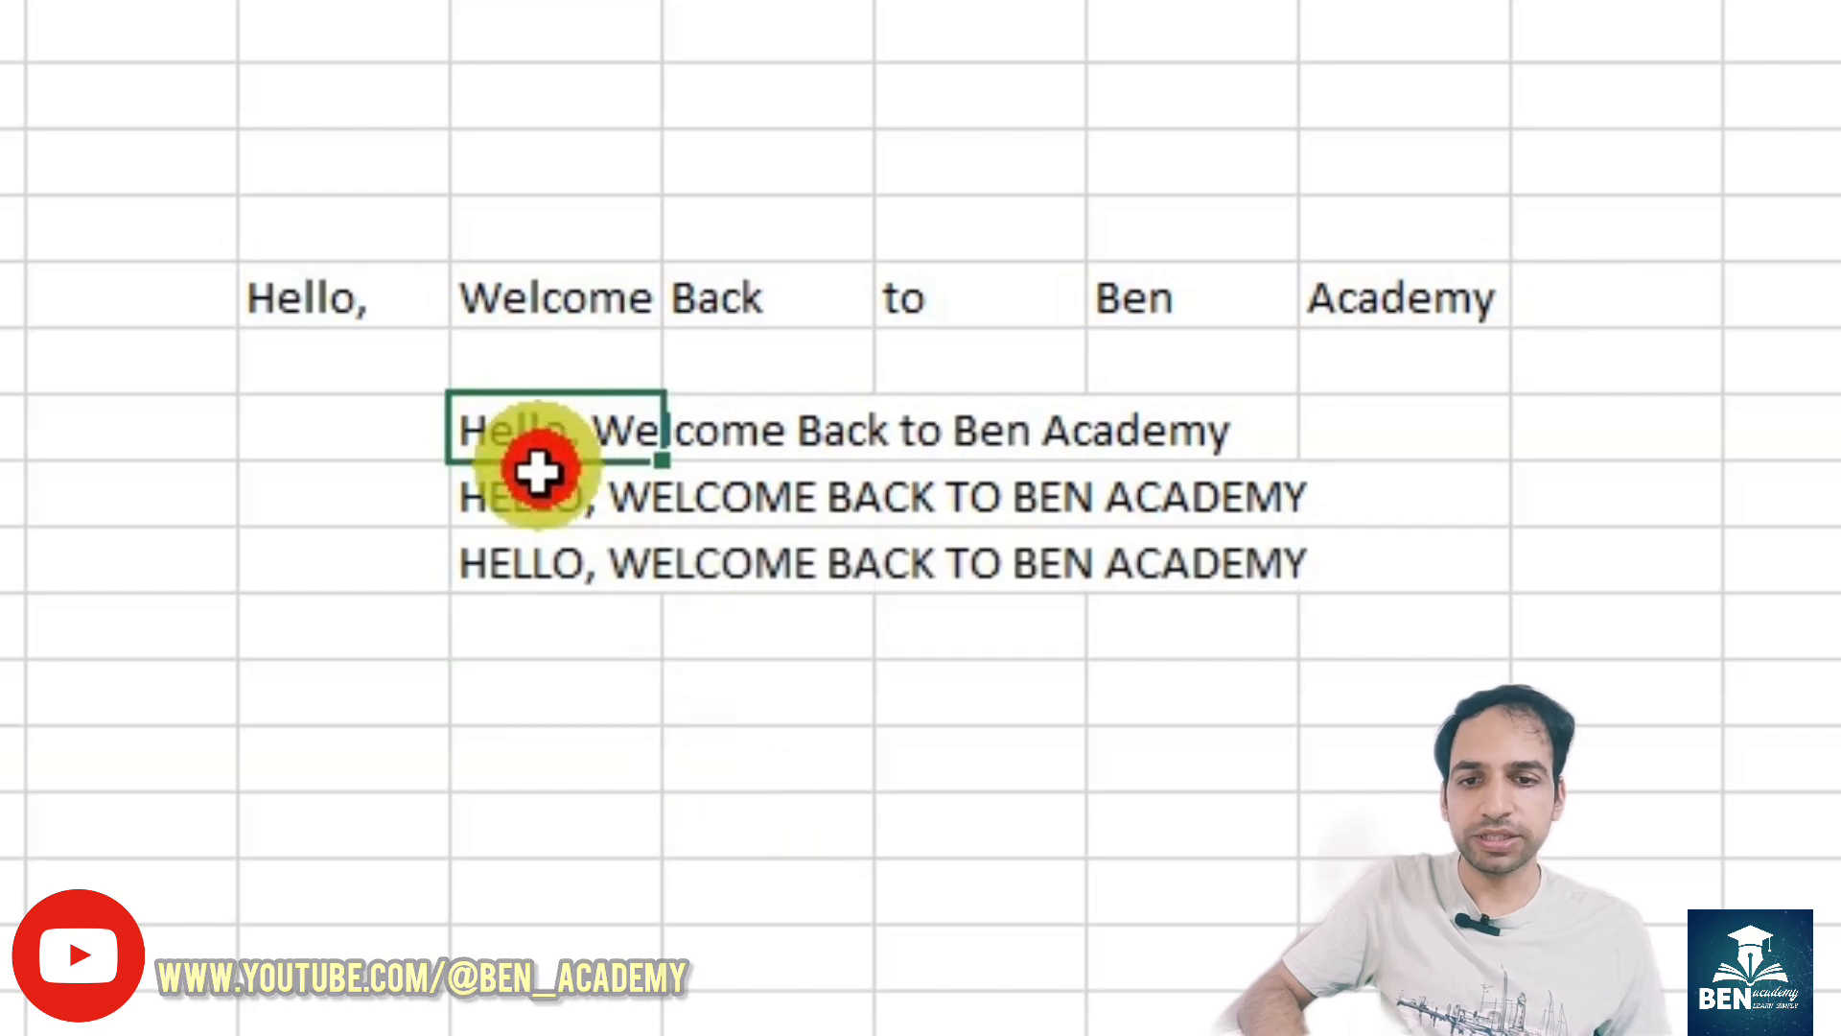
pyautogui.moveTo(537, 470); pyautogui.dragTo(534, 473)
pyautogui.press('Delete')
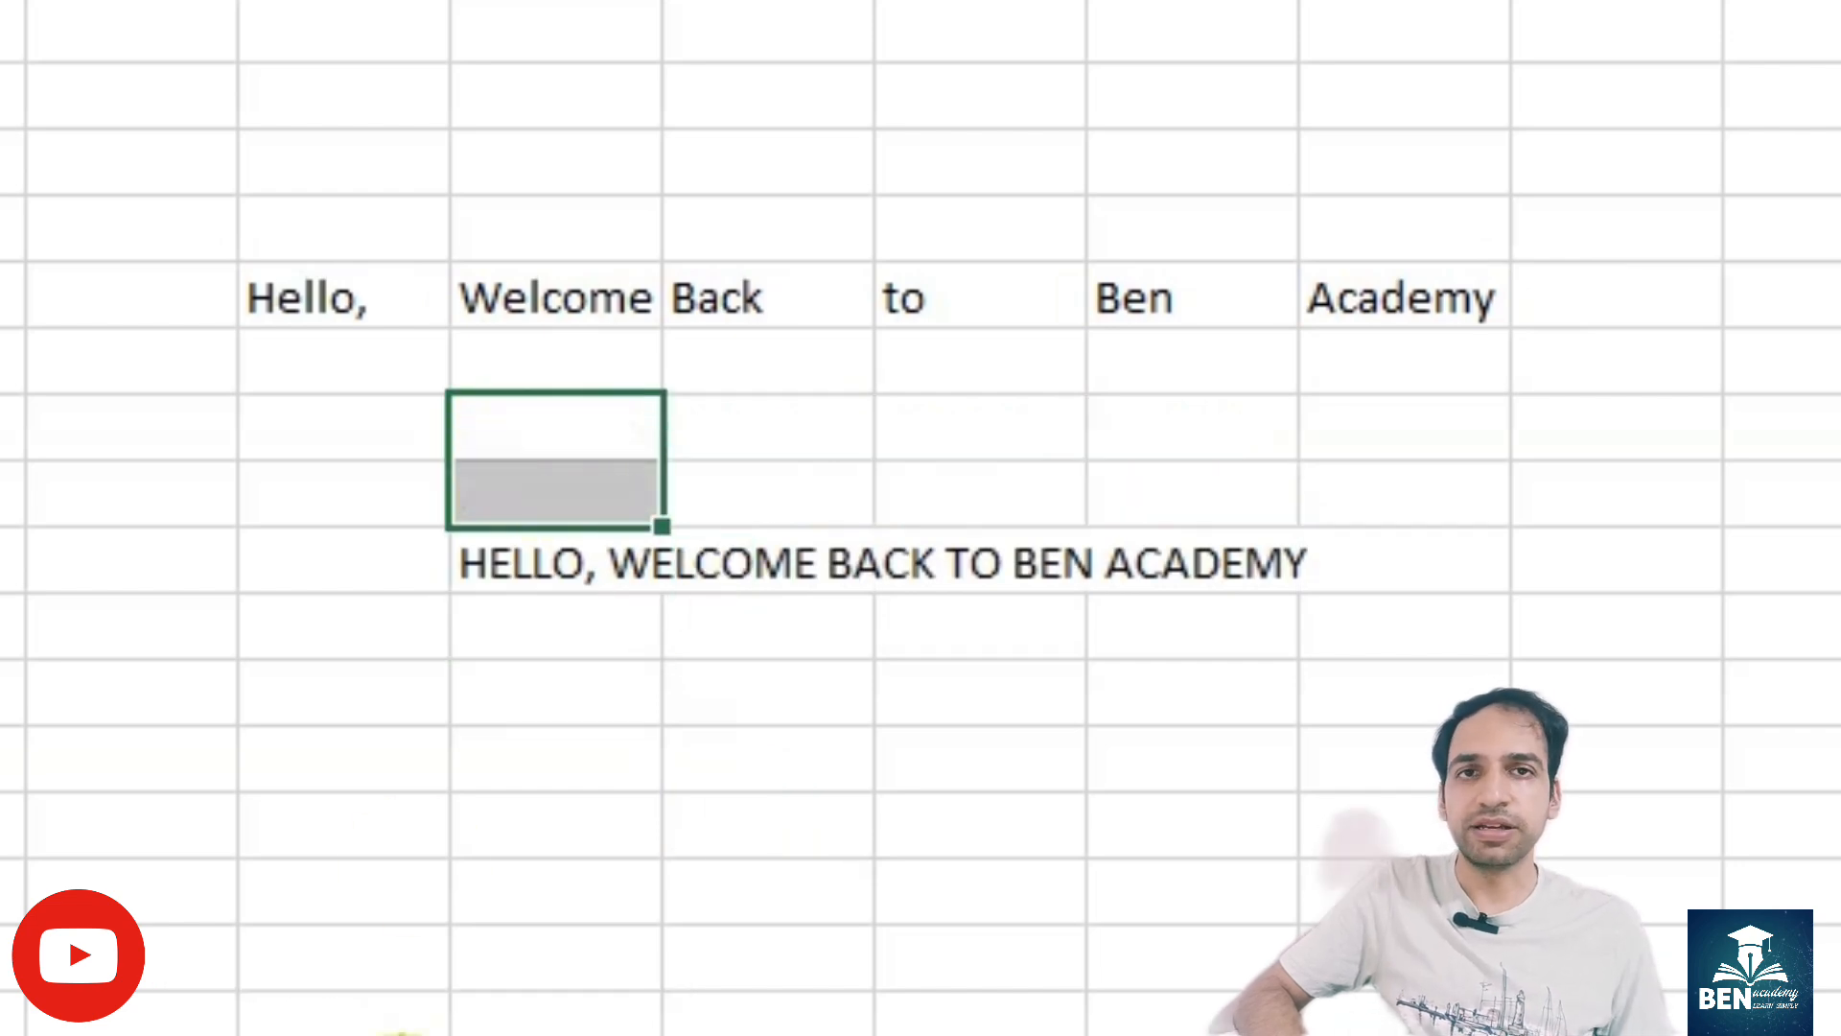
pyautogui.click(575, 753)
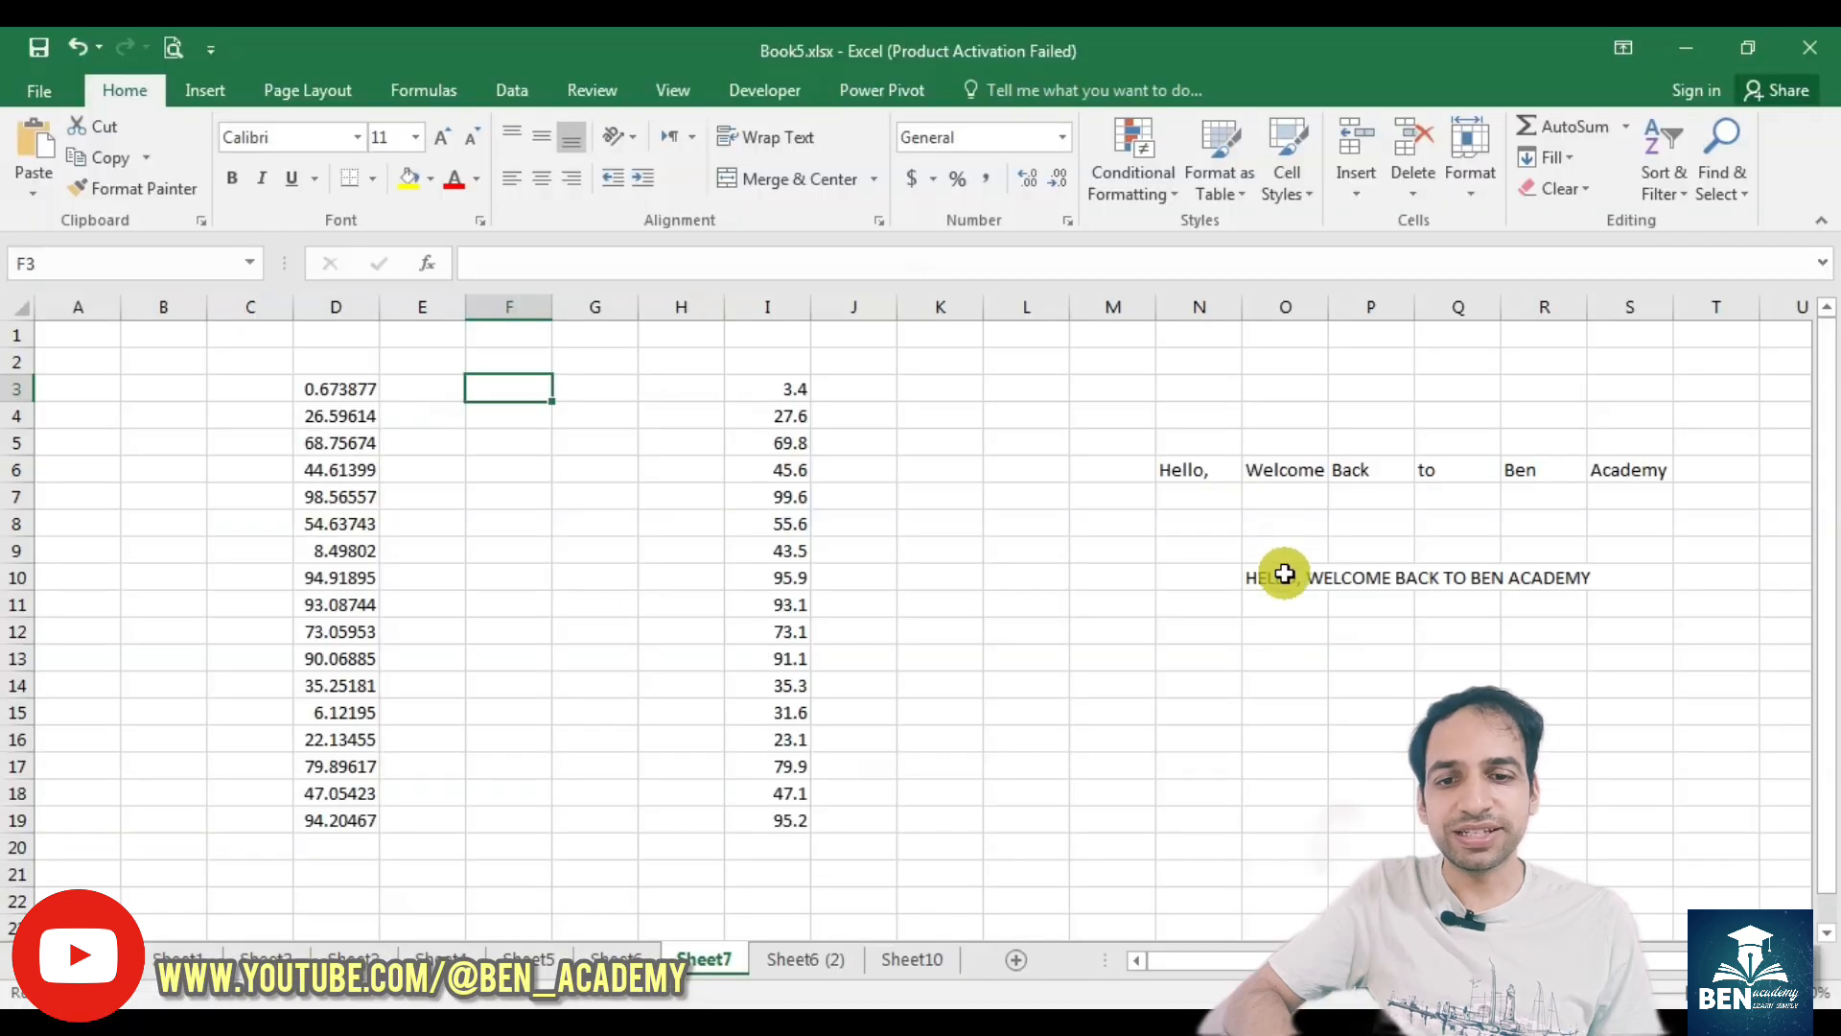
pyautogui.click(1284, 575)
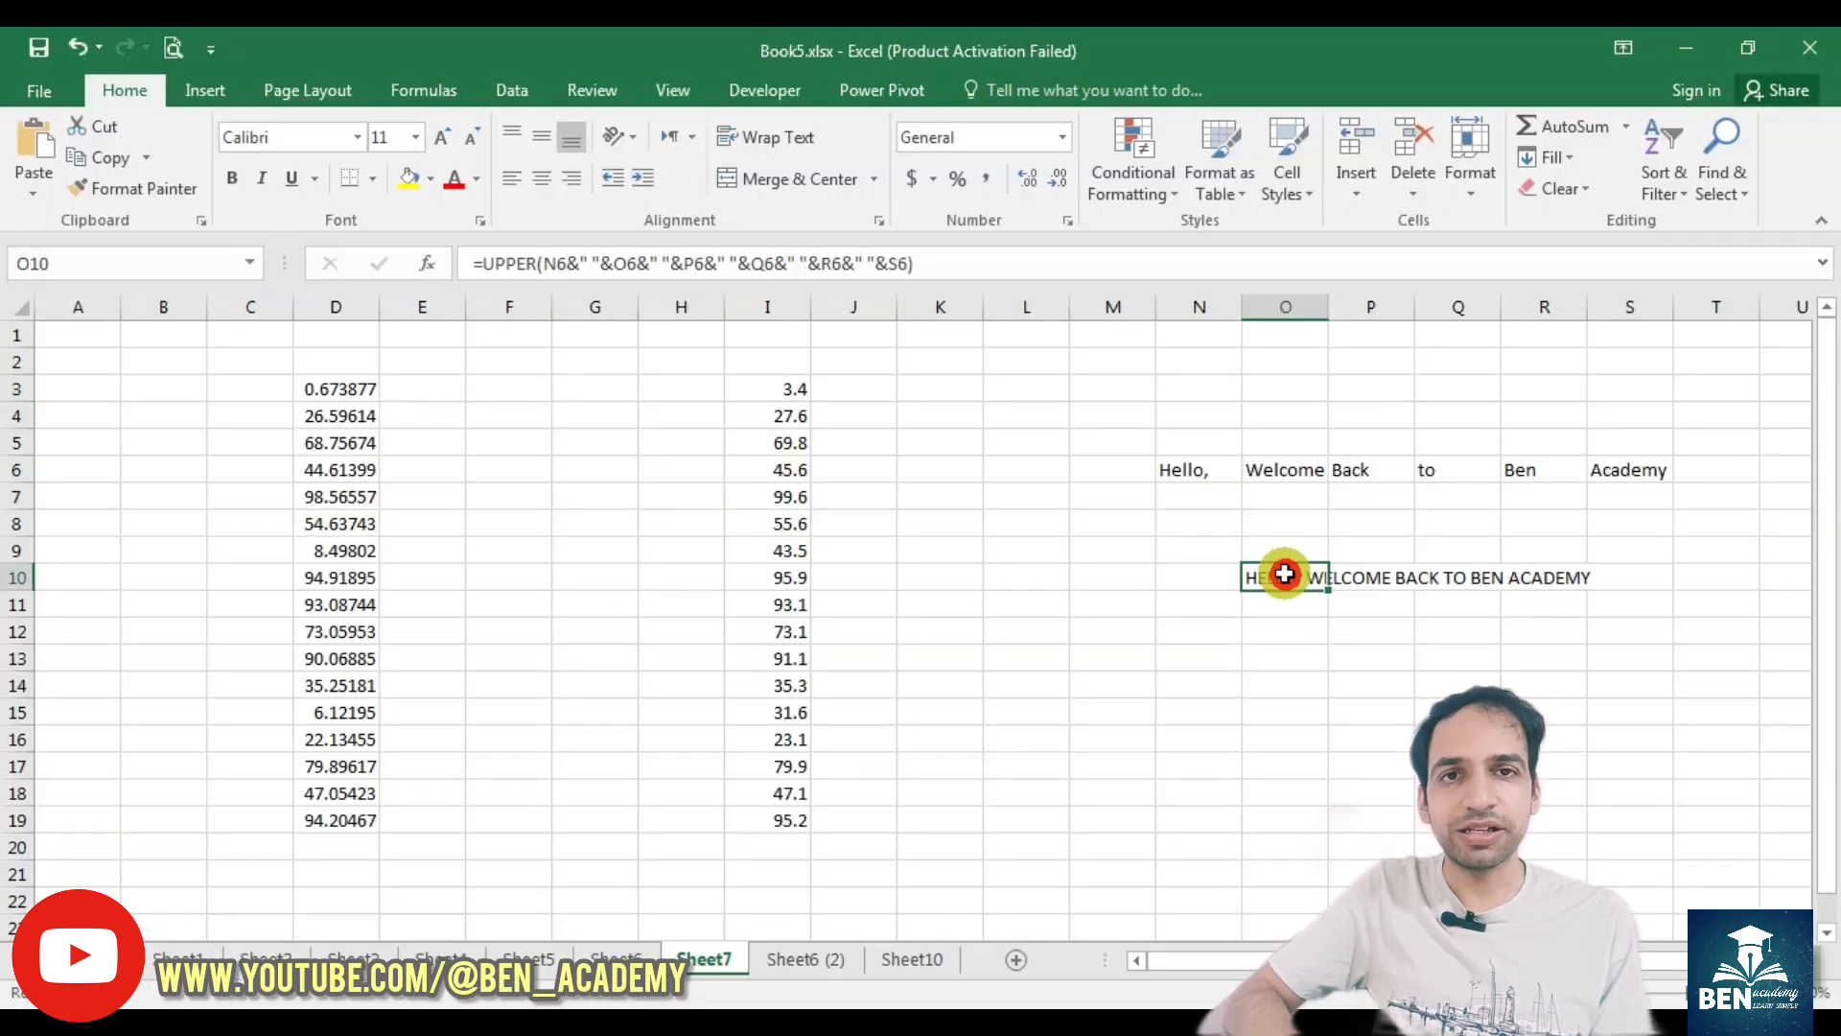